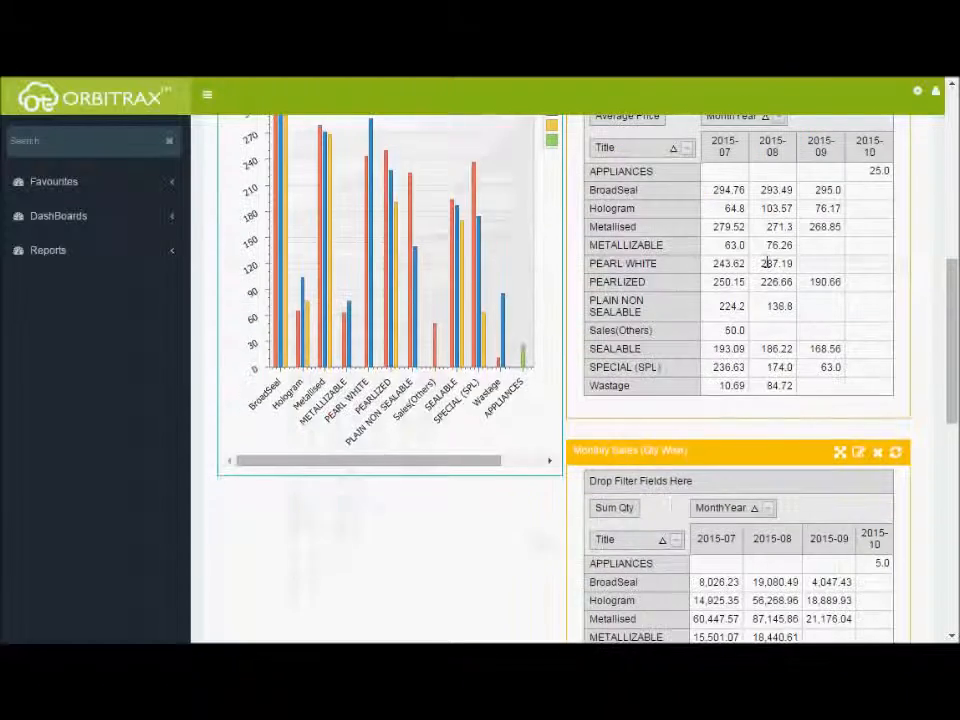
# - Open the Report Groups administration page
pyautogui.scroll(2, 766, 268)
pyautogui.scroll(4, 766, 268)
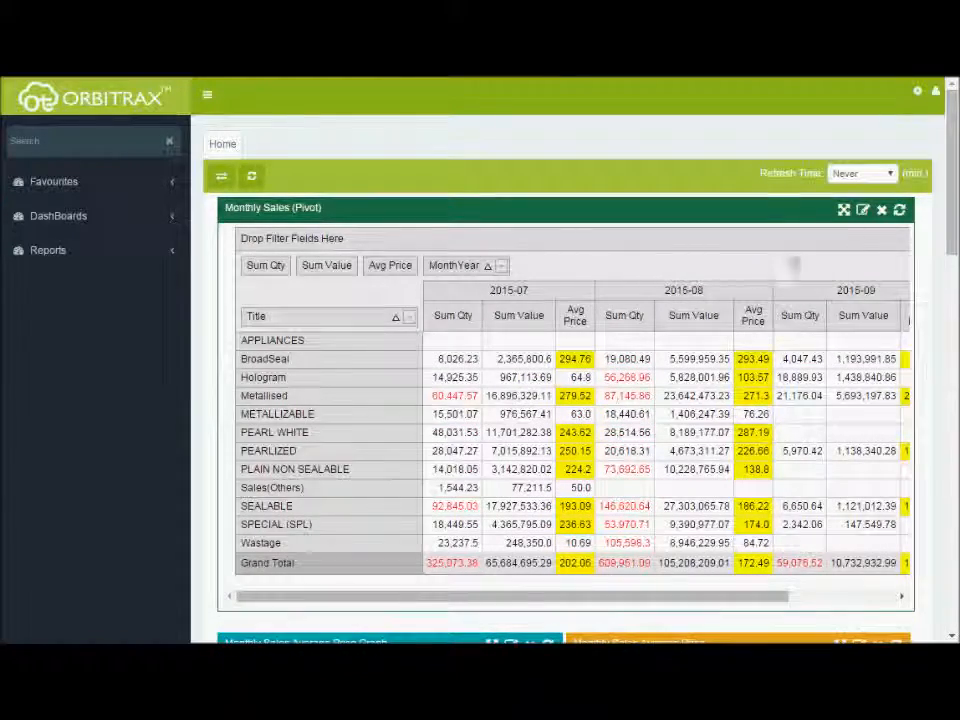
pyautogui.click(918, 97)
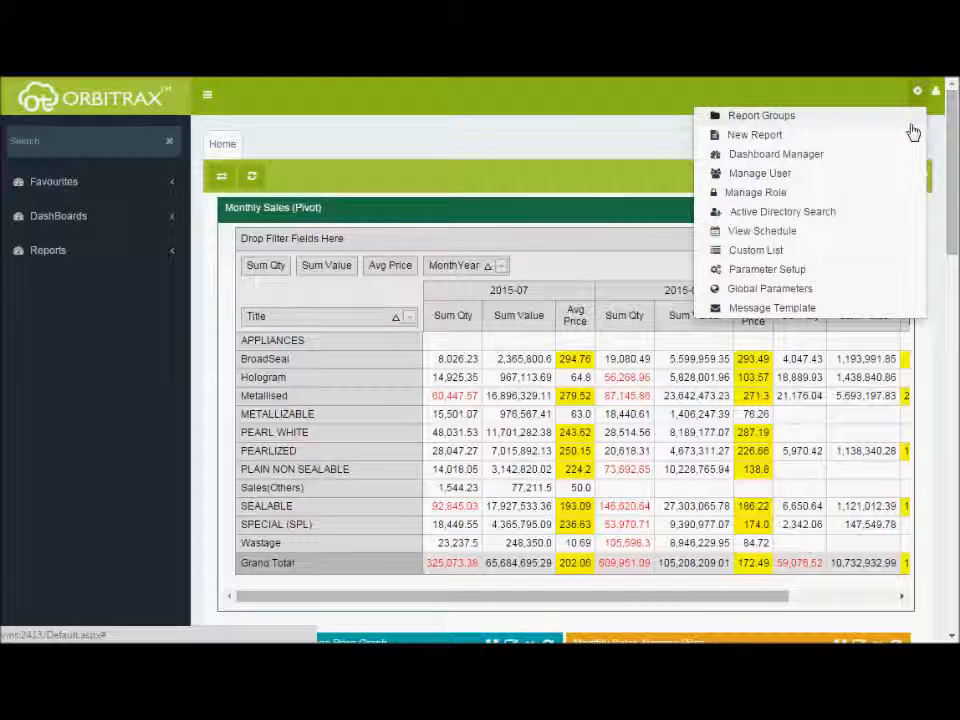
pyautogui.click(912, 117)
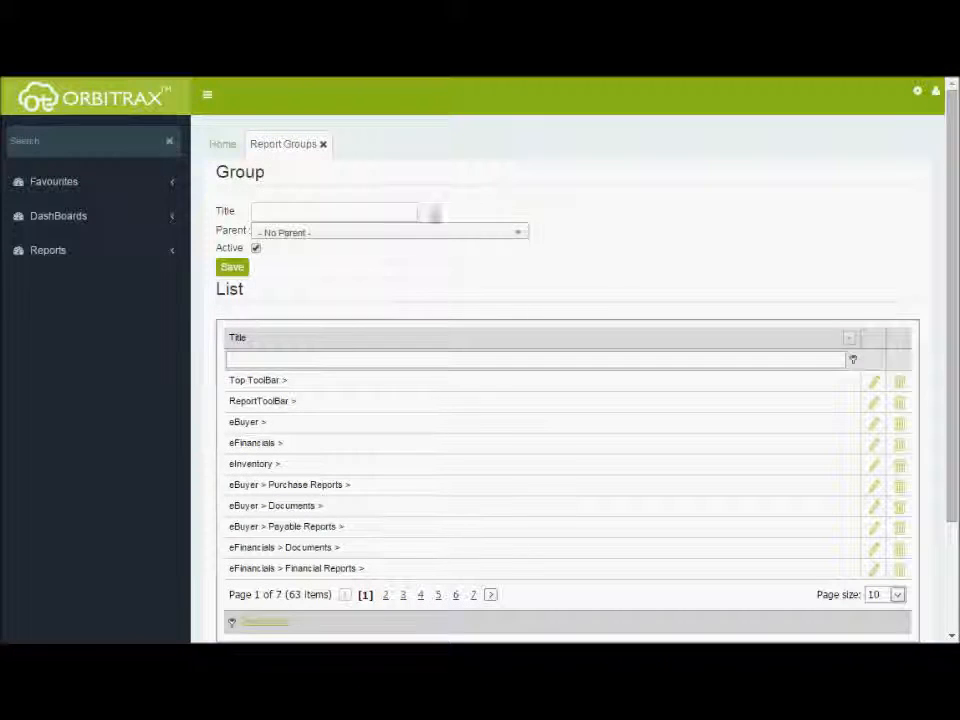
# - Create and save an active report group titled "eSales Order Tutorials" with no parent
pyautogui.click(392, 208)
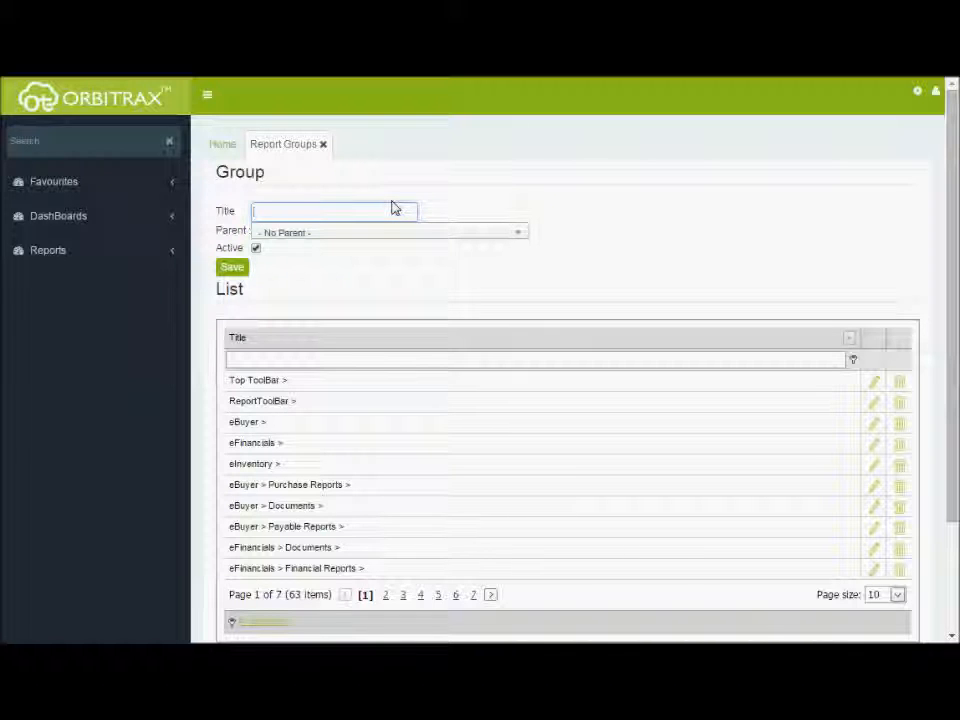
pyautogui.write('eSales Order Tutorials')
pyautogui.click(393, 233)
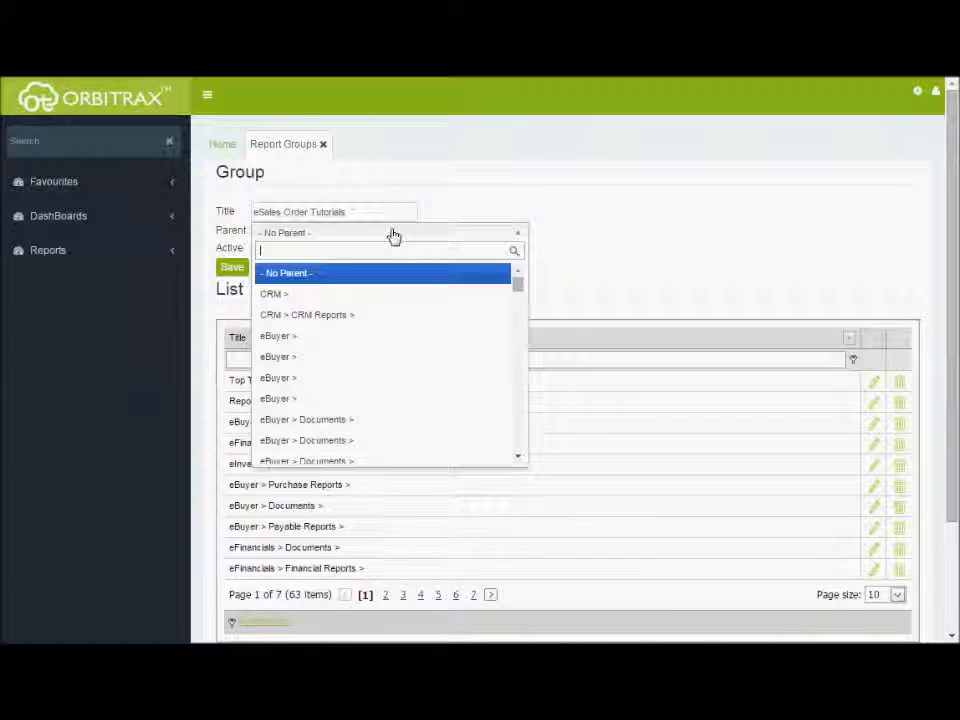
pyautogui.moveTo(518, 284)
pyautogui.mouseDown()
pyautogui.moveTo(519, 381)
pyautogui.moveTo(517, 272)
pyautogui.mouseUp()
pyautogui.click(401, 275)
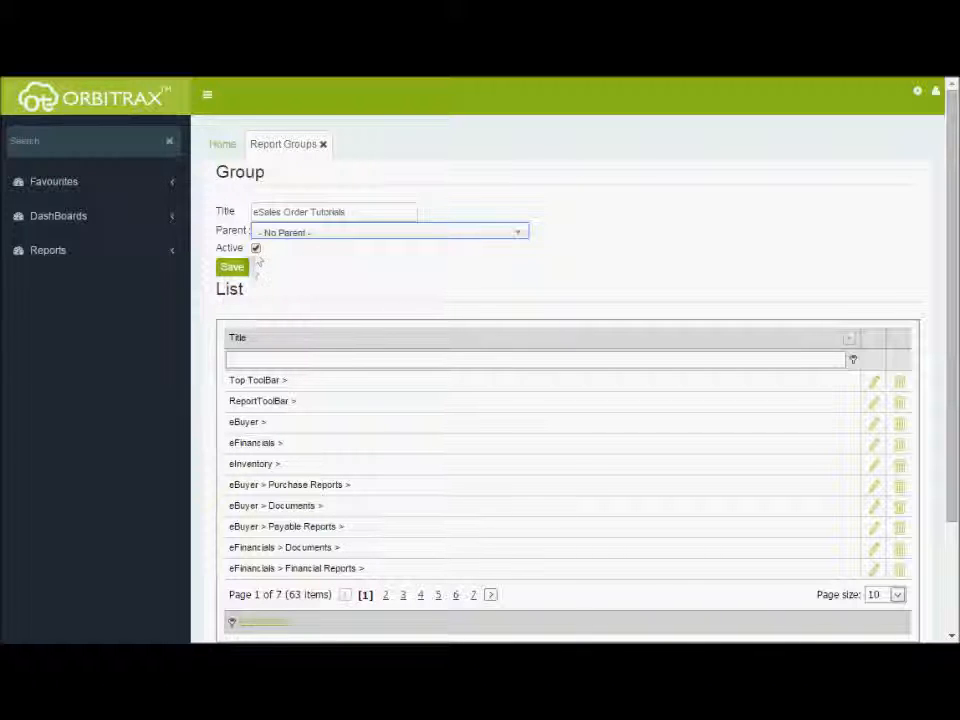
pyautogui.click(242, 270)
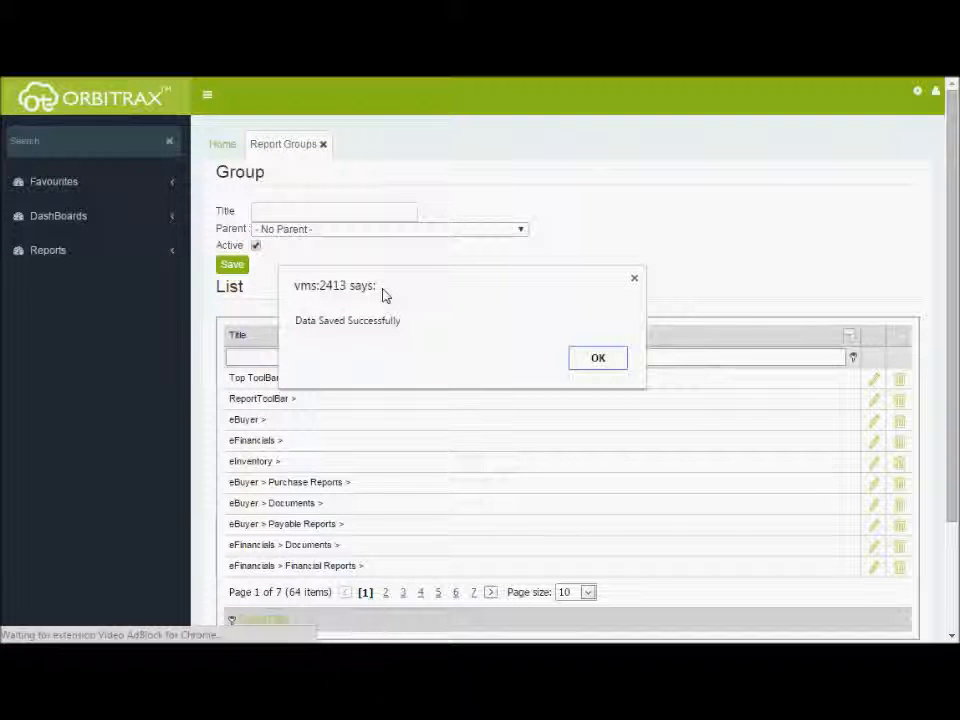
pyautogui.click(615, 362)
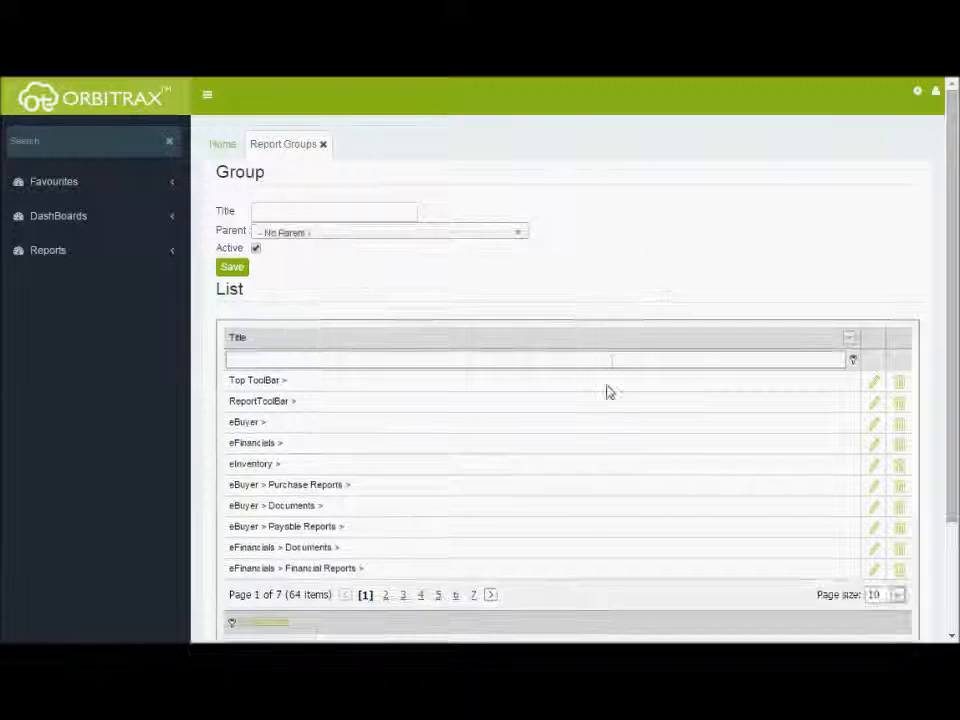
# - Check for the eSales Order Tutorials group on the last page of the group list and, after reloading the application, under Reports
pyautogui.click(473, 596)
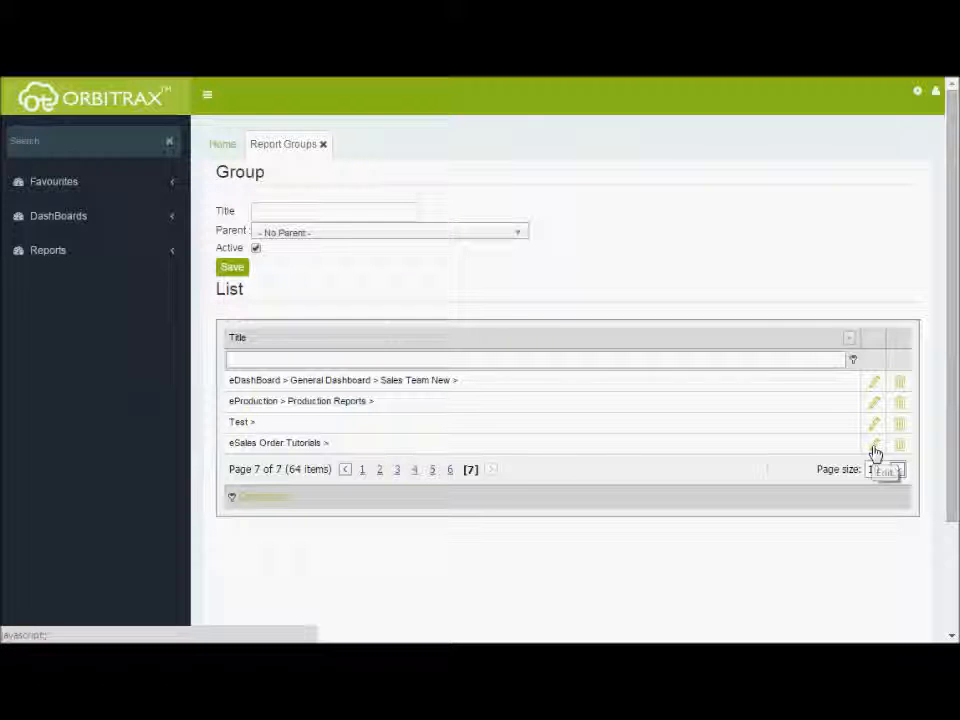
pyautogui.press('F5')
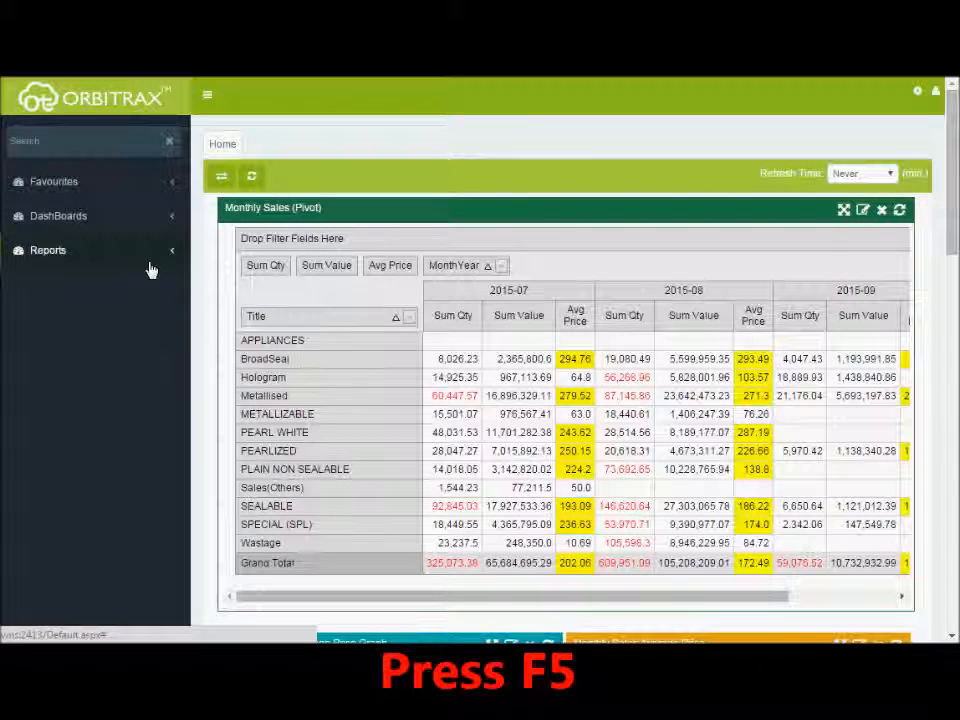
pyautogui.click(150, 266)
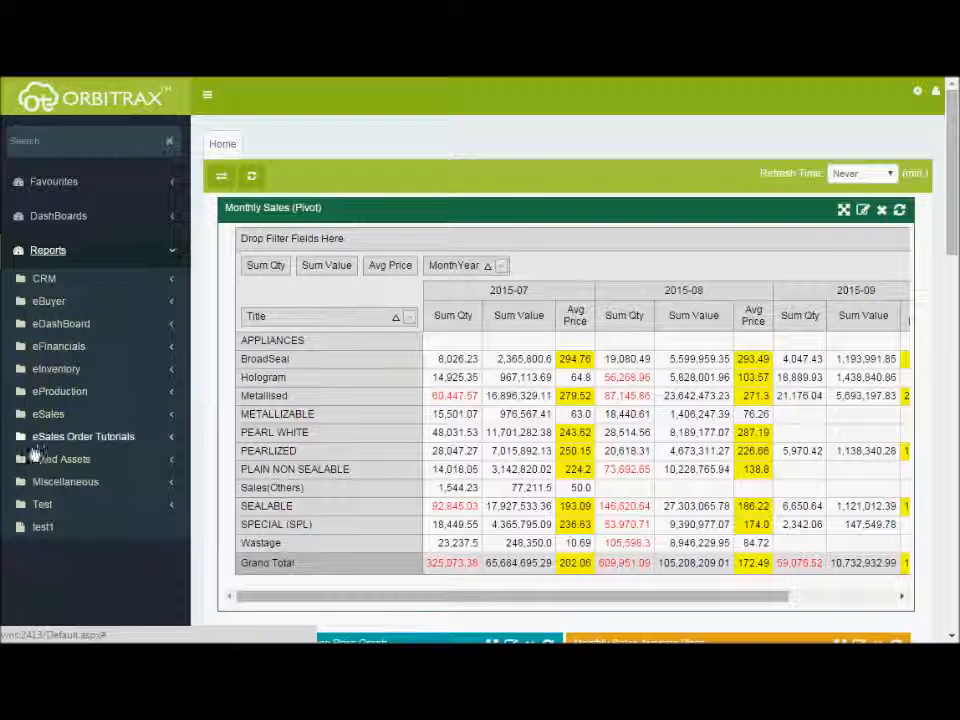
pyautogui.click(163, 445)
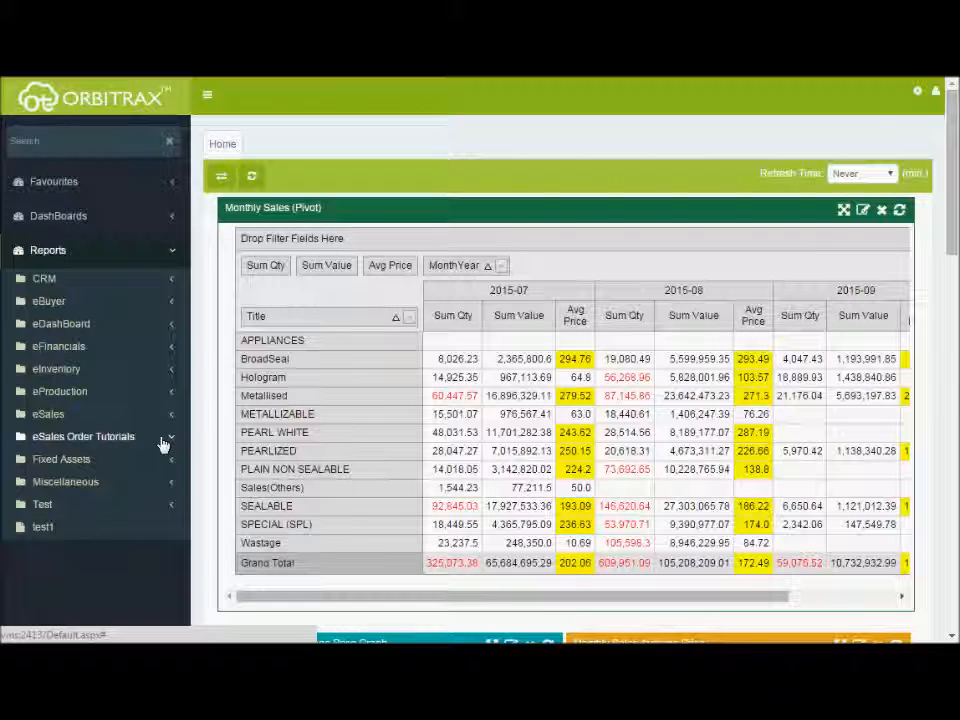
pyautogui.click(125, 264)
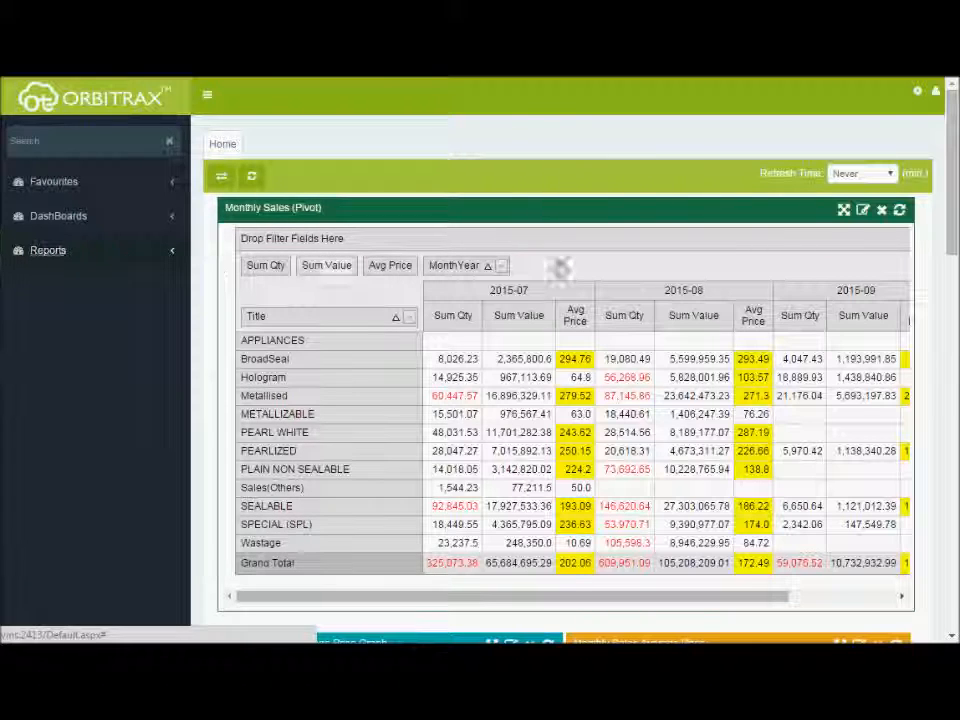
# - Start a new report titled "Customer Wise Detail (Tabular)"
pyautogui.click(917, 92)
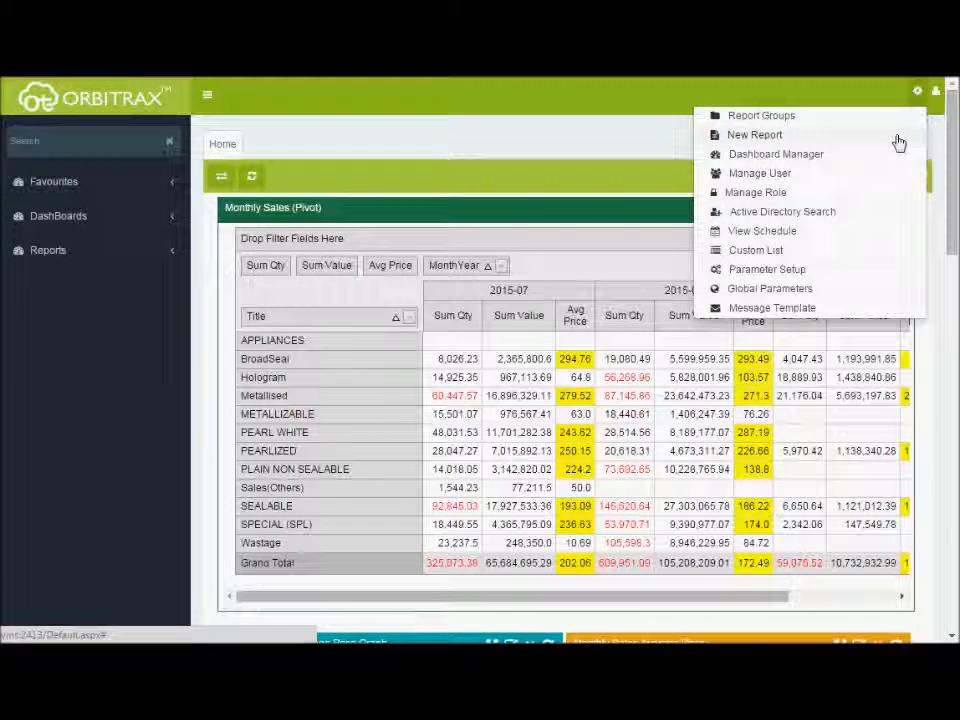
pyautogui.click(897, 140)
pyautogui.write('Customer Wel')
pyautogui.write('e Detail')
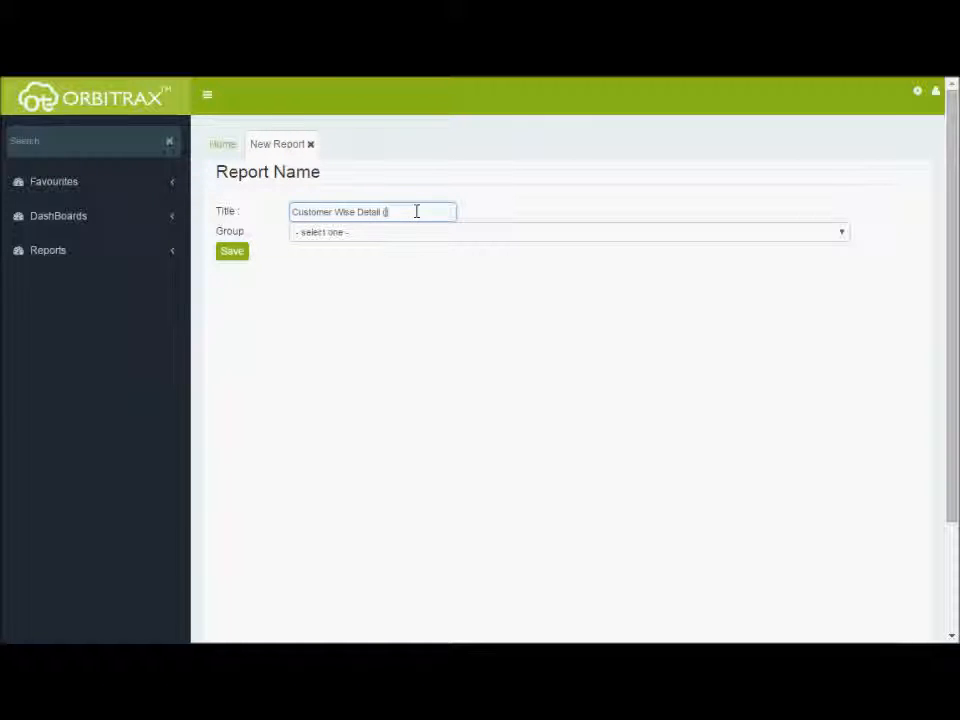
pyautogui.write(' (Tabular')
pyautogui.press('Tab')
# - Assign the new report to the eSales Order Tutorials group and save it
pyautogui.click(418, 238)
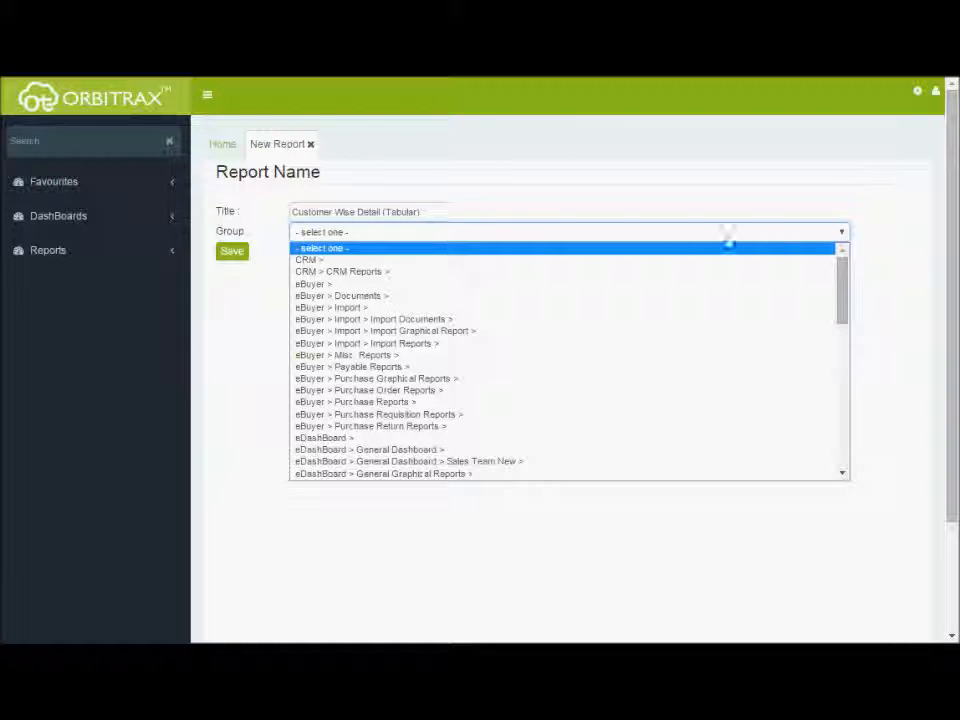
pyautogui.moveTo(842, 278); pyautogui.dragTo(842, 455)
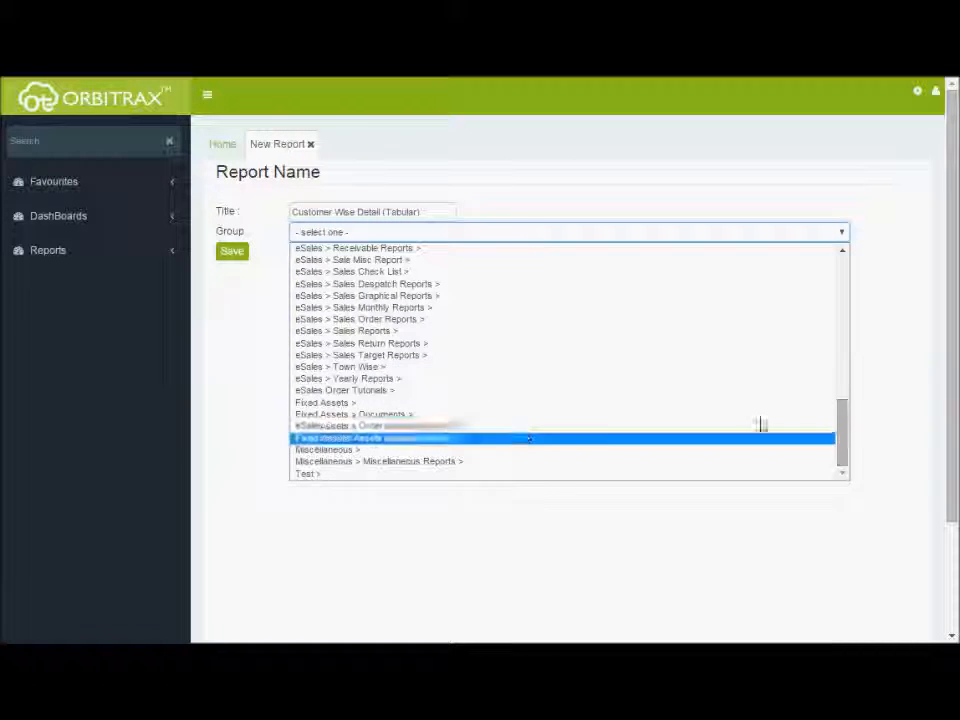
pyautogui.click(300, 391)
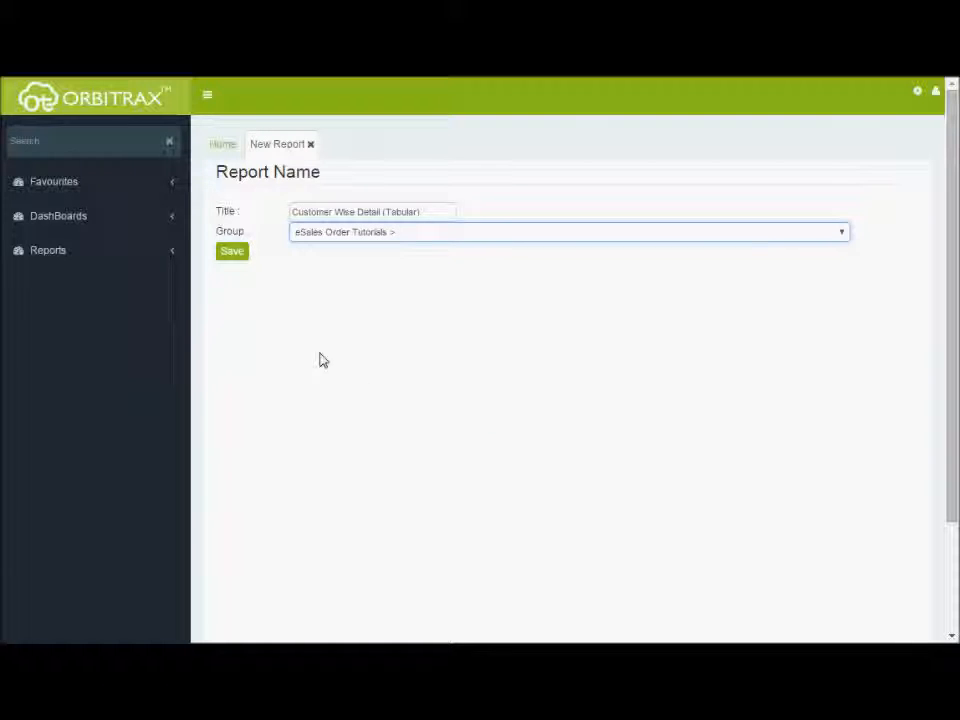
pyautogui.click(232, 253)
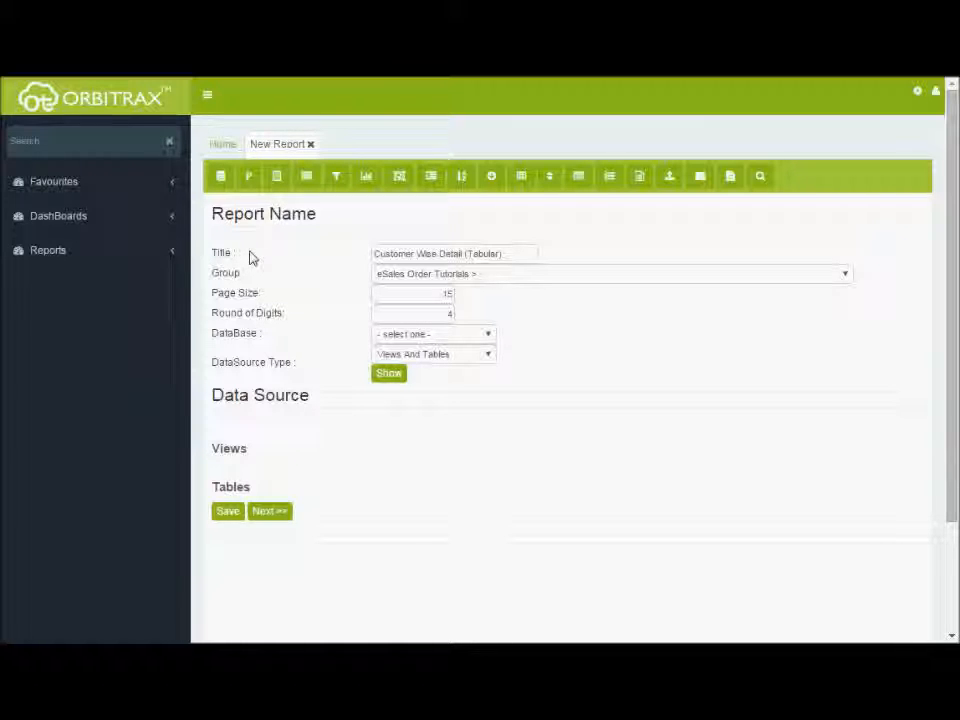
# - Set the report's rounding to 2 digits and list the Views And Tables data sources of the BizzTrax database
pyautogui.click(397, 291)
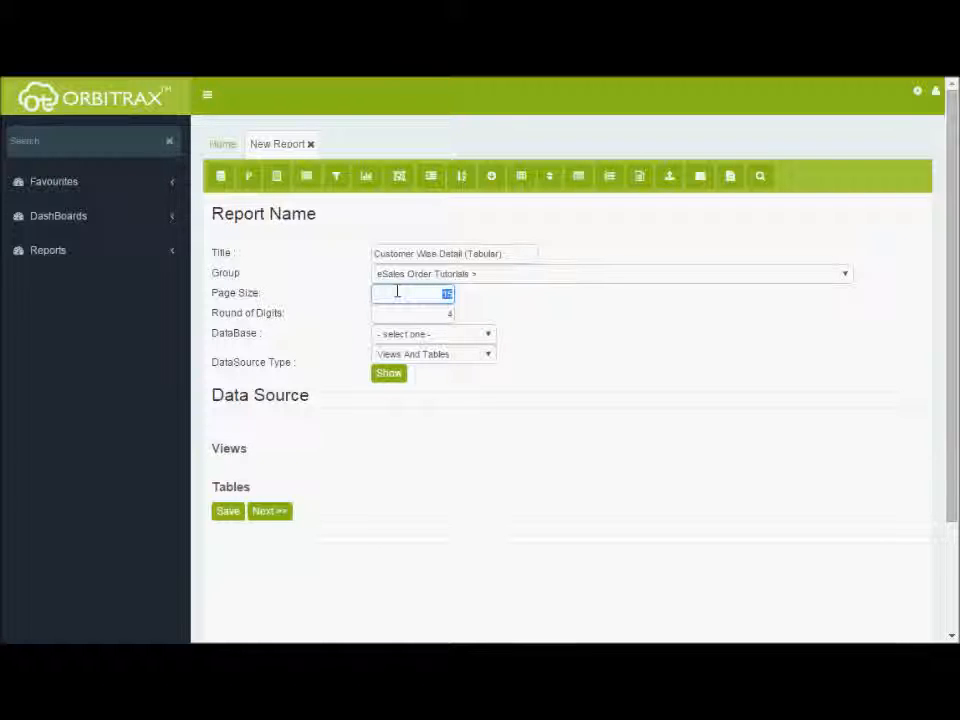
pyautogui.click(468, 291)
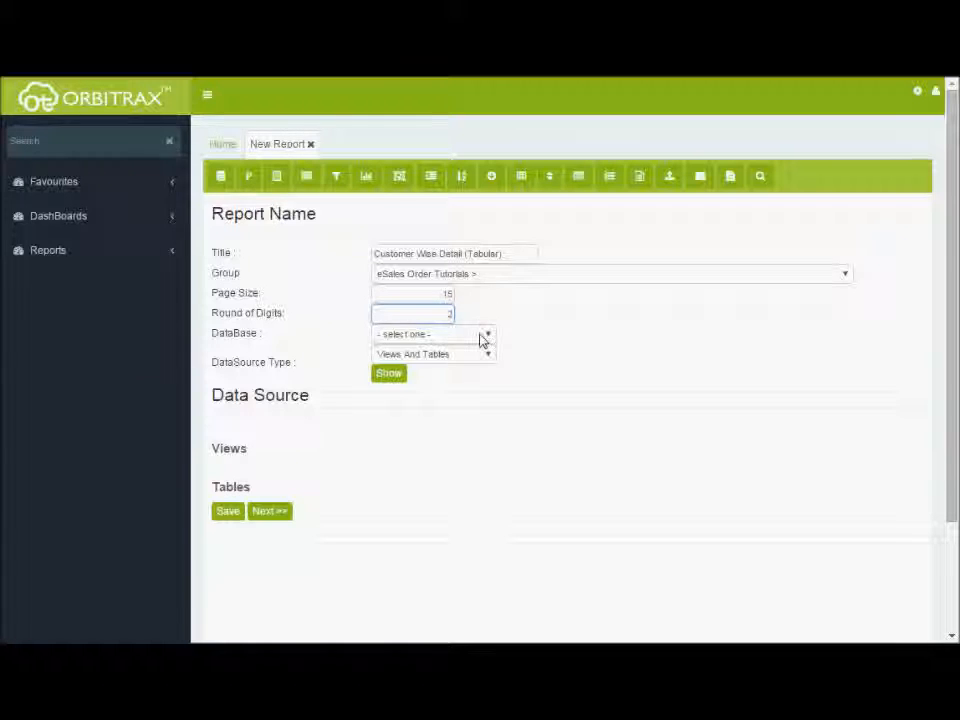
pyautogui.click(480, 340)
pyautogui.click(481, 364)
pyautogui.click(481, 356)
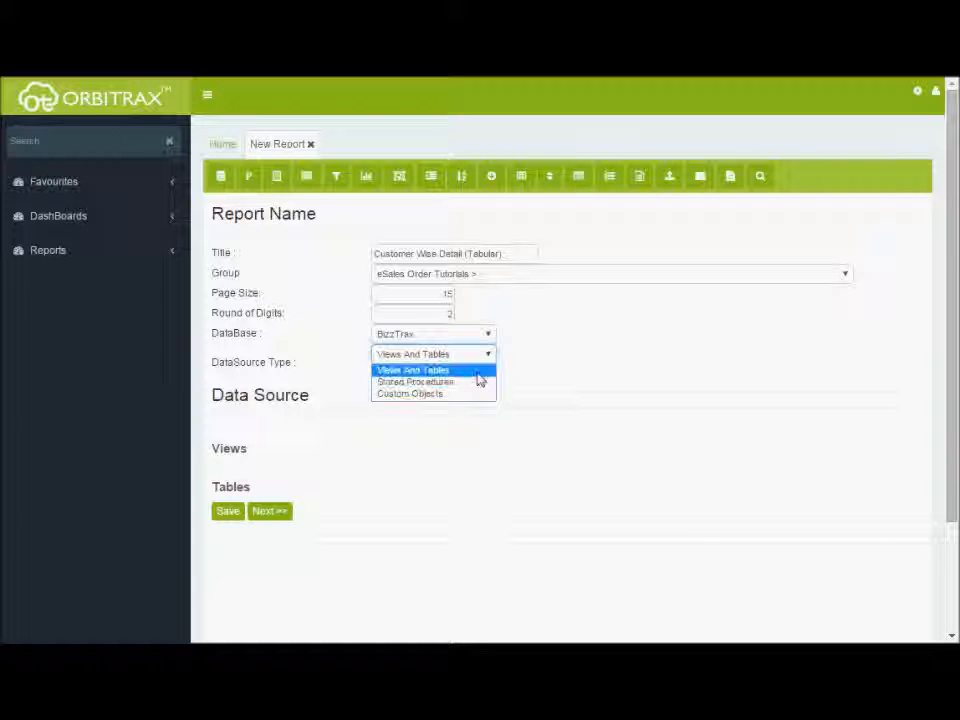
pyautogui.click(478, 372)
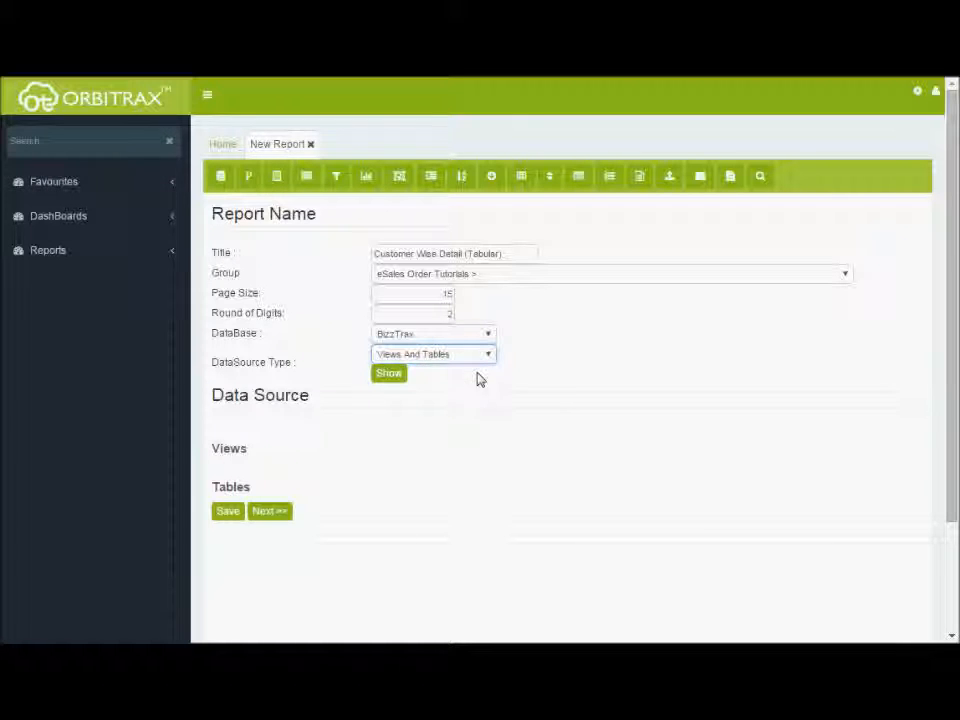
pyautogui.click(377, 381)
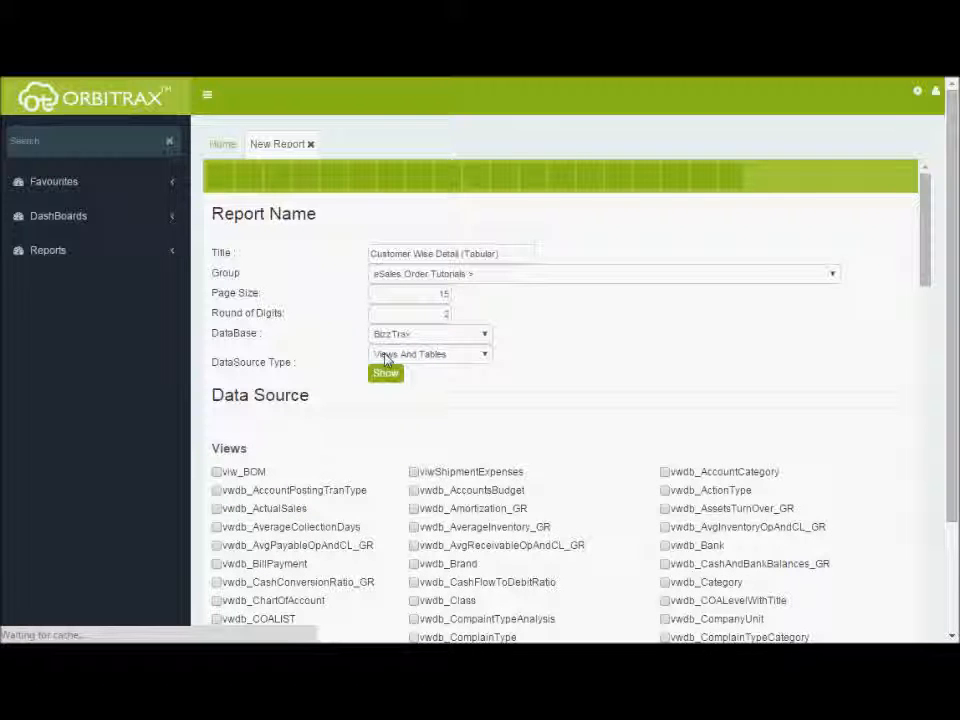
# - Select the vwdb_Customer, vwdb_Item and vwdb_SaleOrder views as the report's data sources and save the selection
pyautogui.scroll(-3, 583, 328)
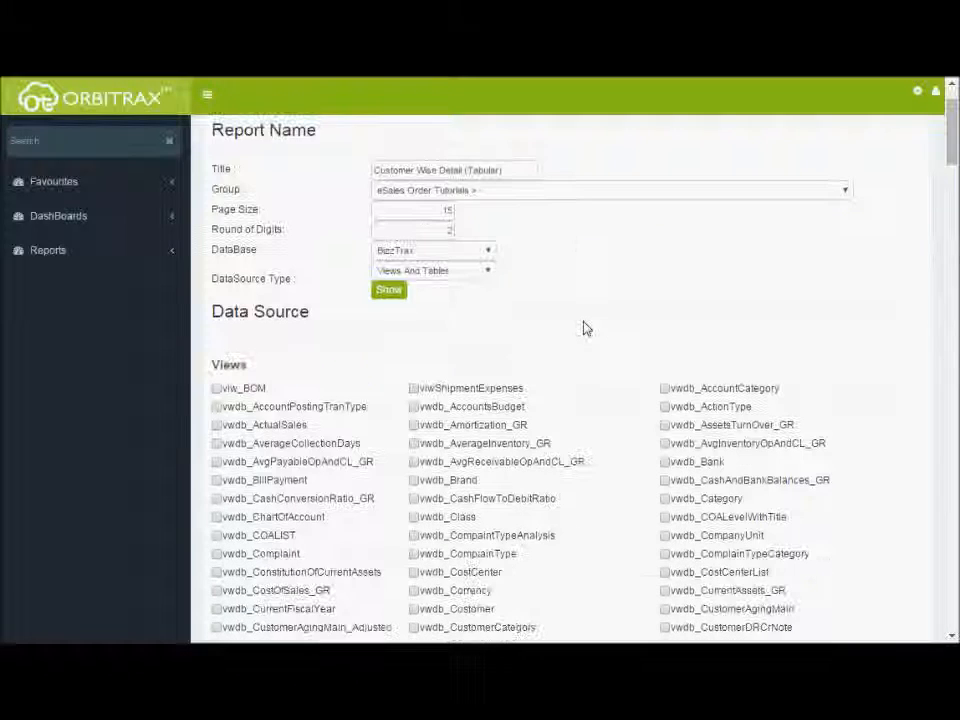
pyautogui.scroll(-3, 585, 327)
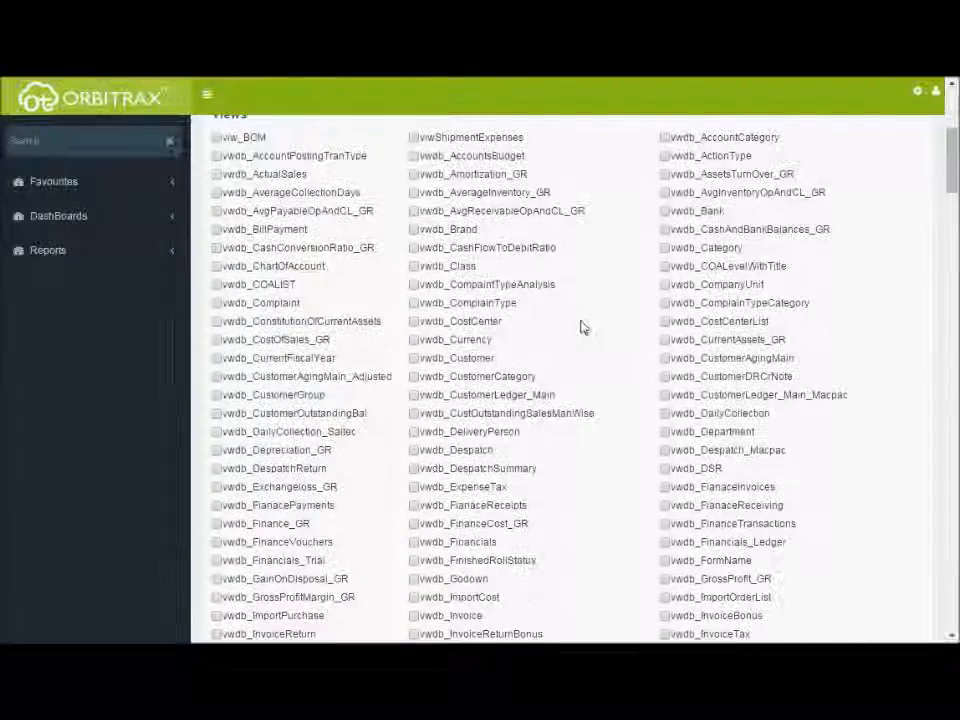
pyautogui.click(413, 359)
pyautogui.scroll(-10, 413, 364)
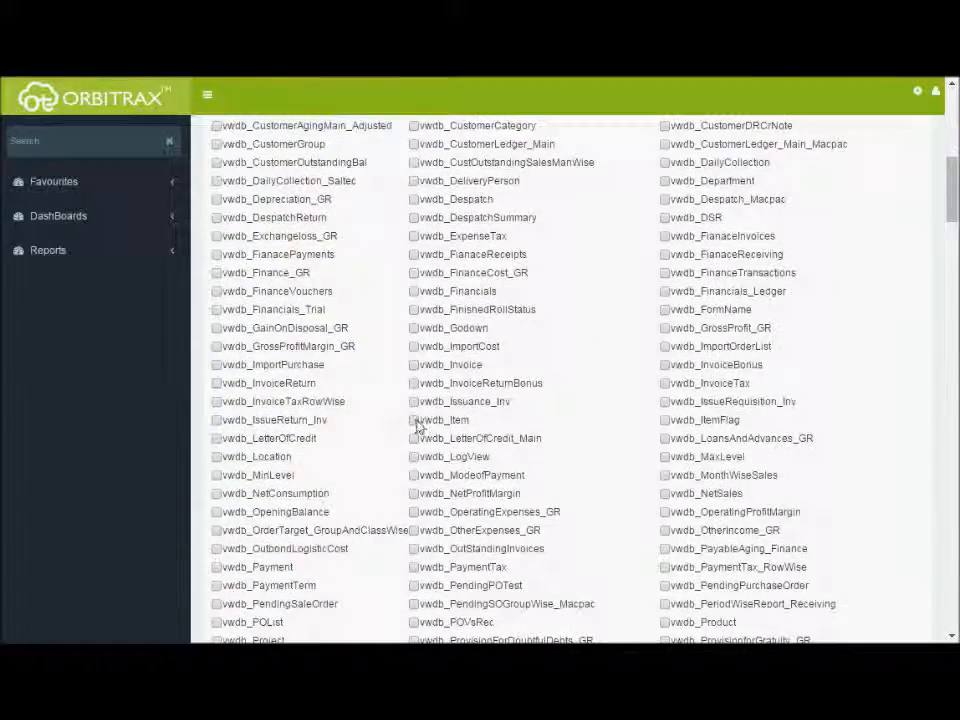
pyautogui.click(217, 435)
pyautogui.moveTo(951, 244); pyautogui.dragTo(950, 625)
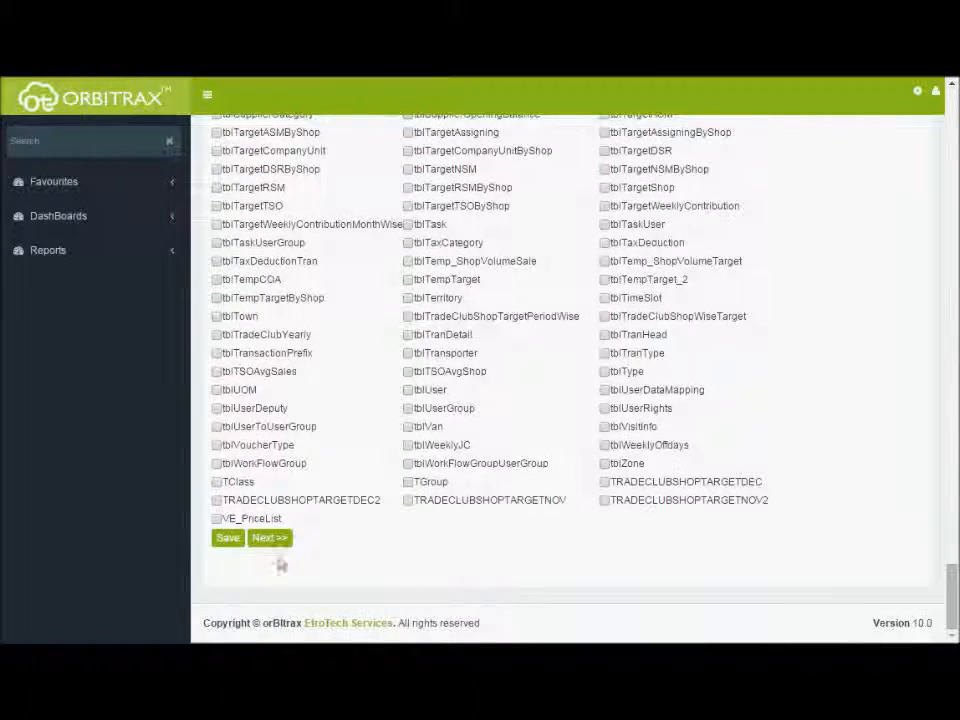
pyautogui.click(227, 538)
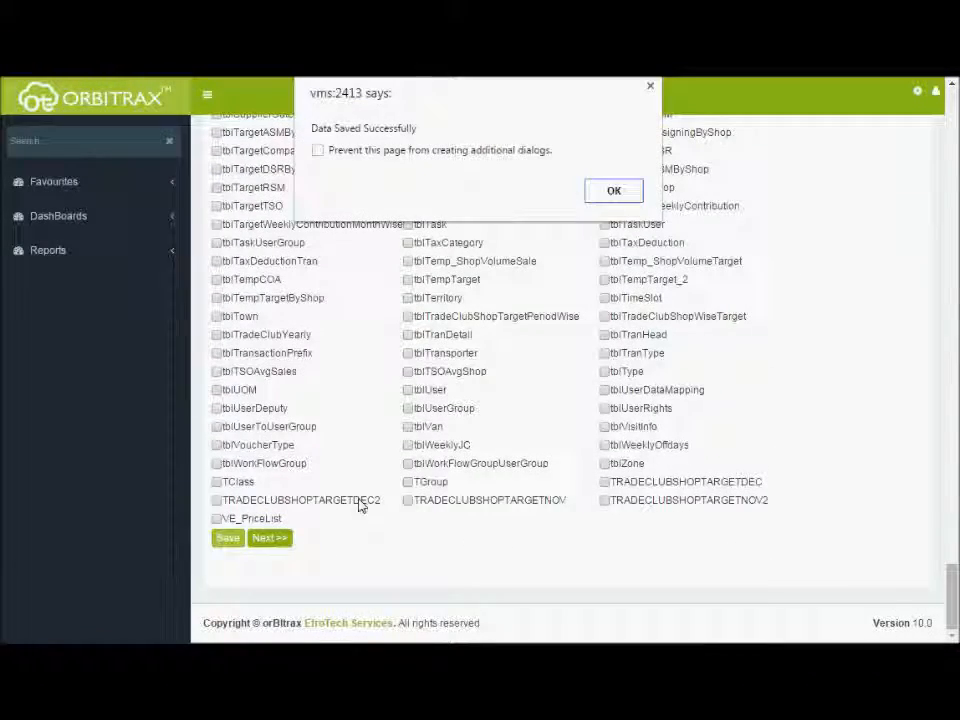
pyautogui.click(619, 195)
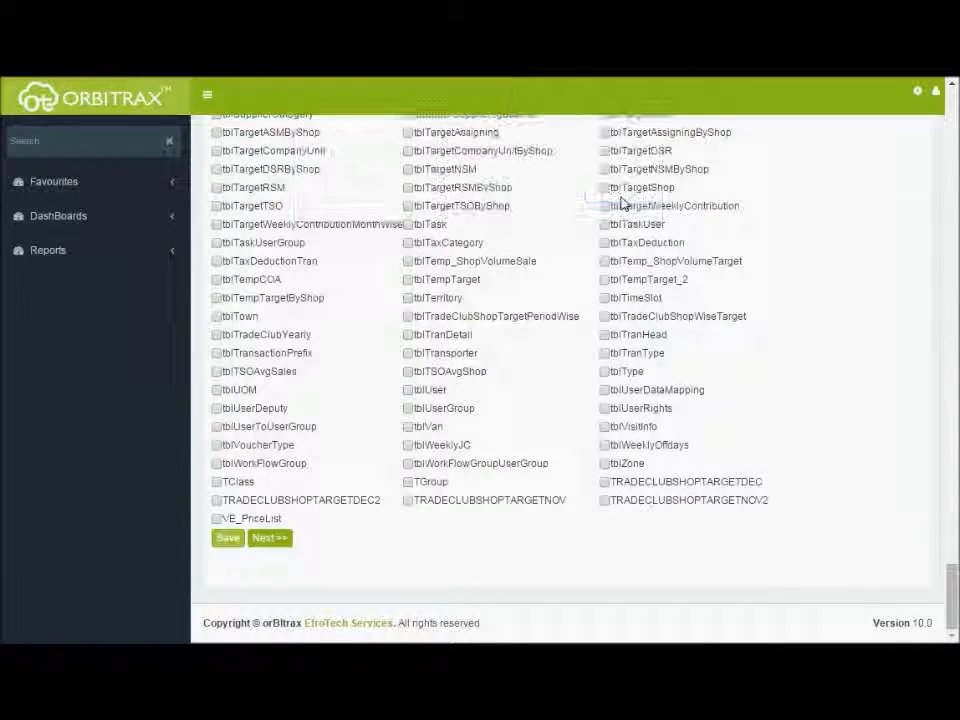
# - Proceed to the report relations and set the first relation's primary field to vwdb_SaleOrder.DestinationID
pyautogui.click(276, 544)
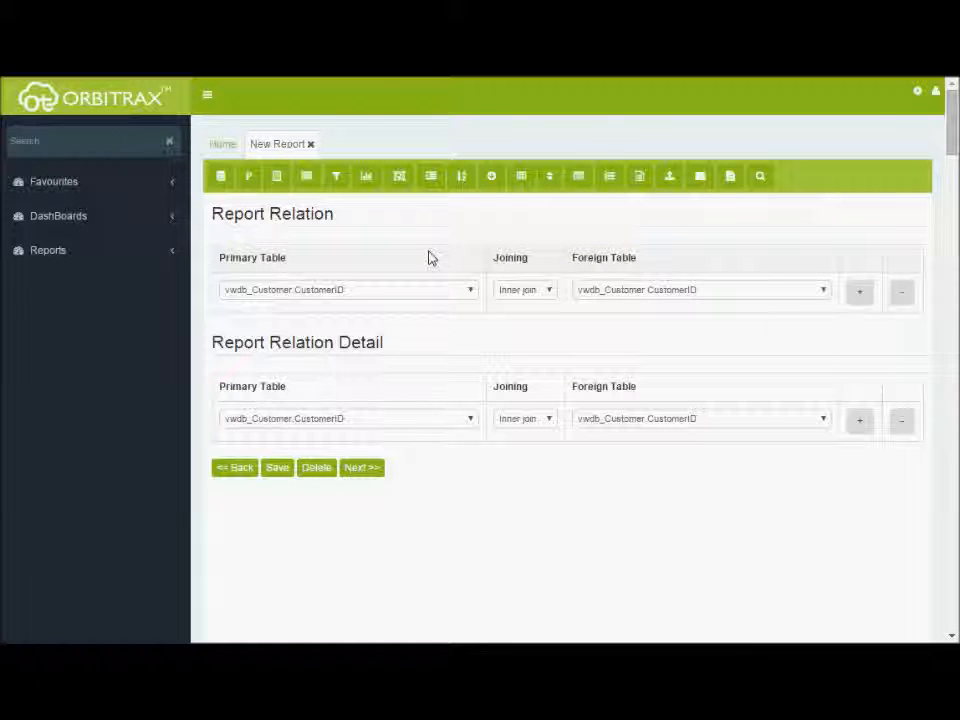
pyautogui.click(428, 292)
pyautogui.moveTo(471, 322); pyautogui.dragTo(470, 470)
pyautogui.click(368, 451)
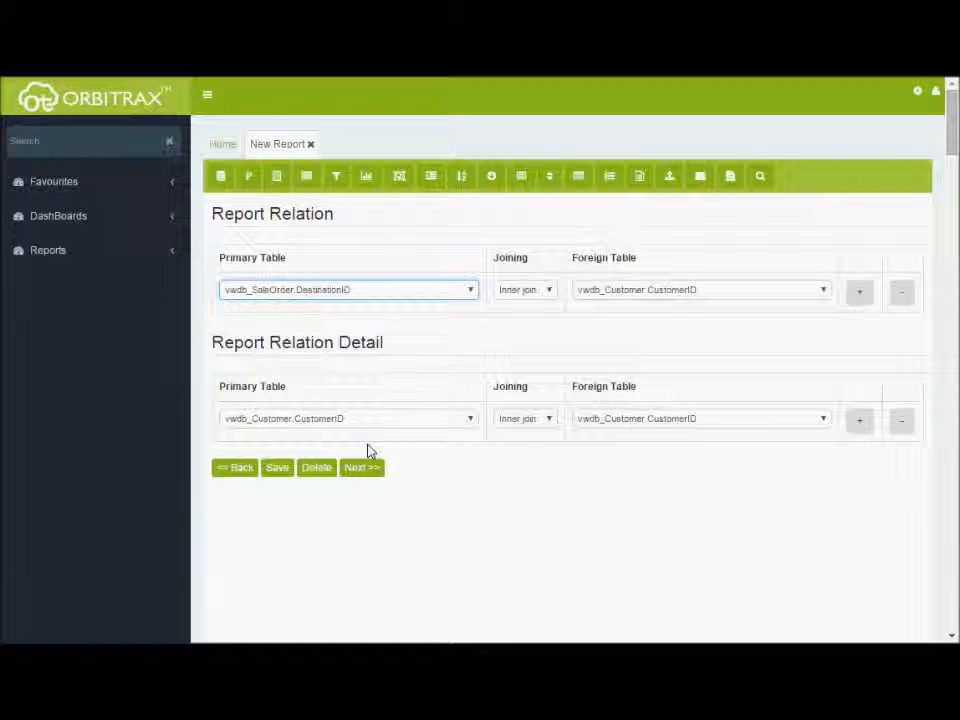
# - Add a second report relation with vwdb_SaleOrder.ItemID as its primary field and an inner join
pyautogui.click(857, 293)
pyautogui.click(468, 330)
pyautogui.moveTo(470, 362); pyautogui.dragTo(476, 521)
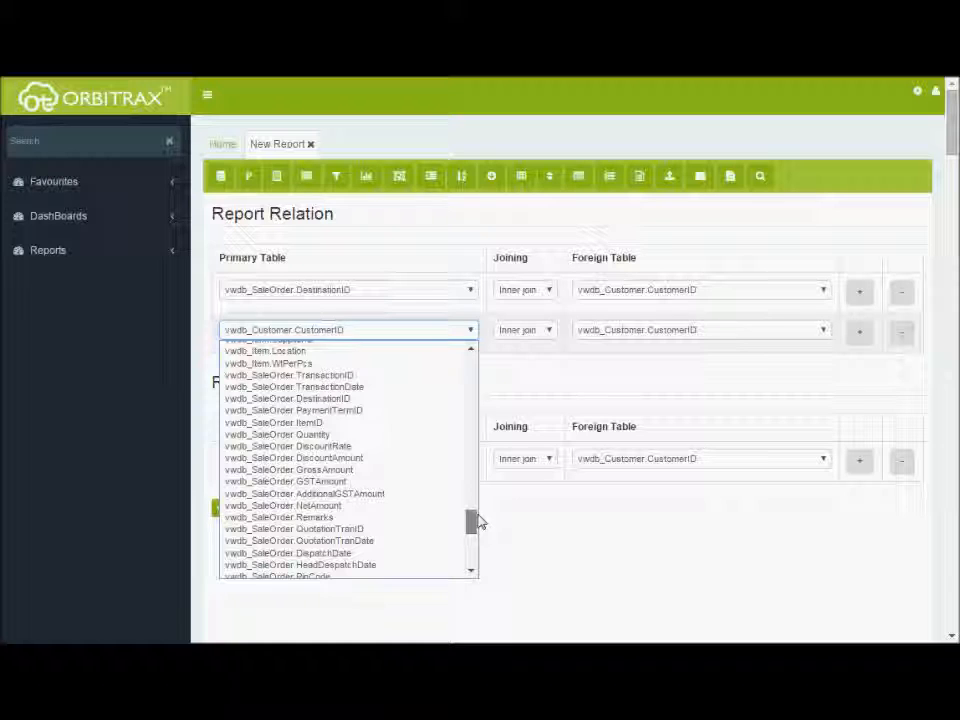
pyautogui.click(354, 426)
pyautogui.click(546, 331)
pyautogui.click(540, 345)
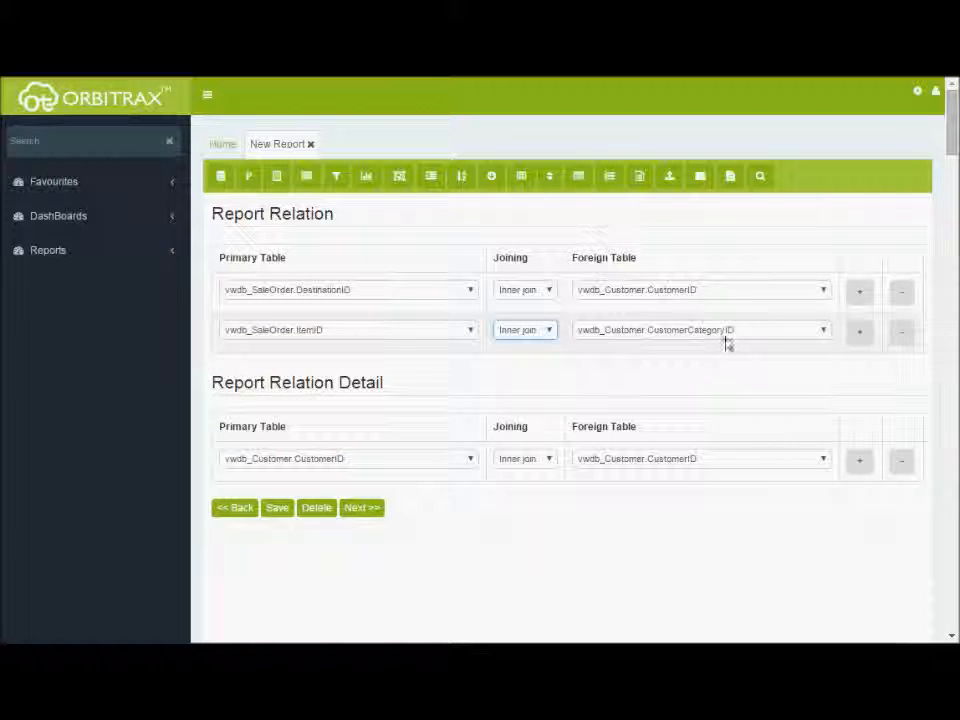
# - Set the second relation's foreign field to vwdb_Item.ItemID and save the report relations
pyautogui.click(823, 330)
pyautogui.moveTo(820, 366); pyautogui.dragTo(831, 484)
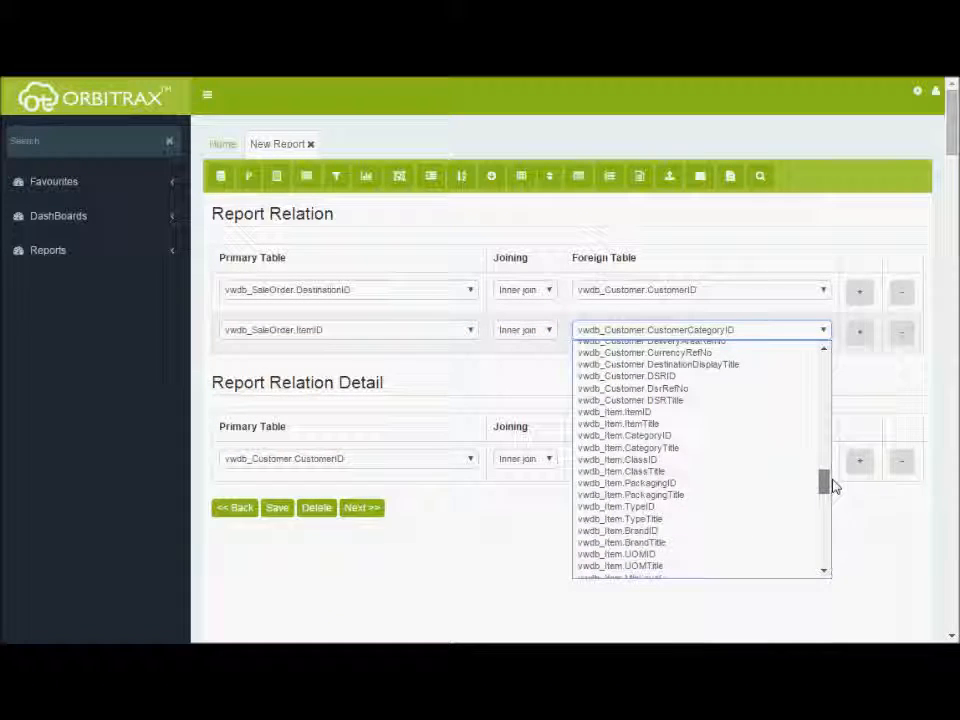
pyautogui.click(735, 412)
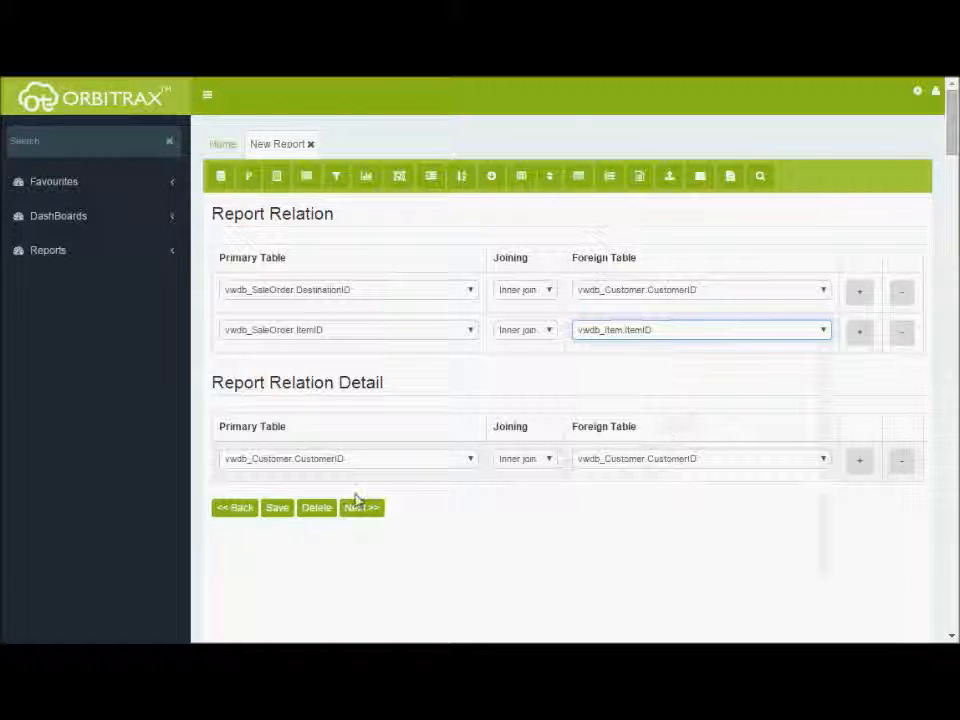
pyautogui.click(277, 508)
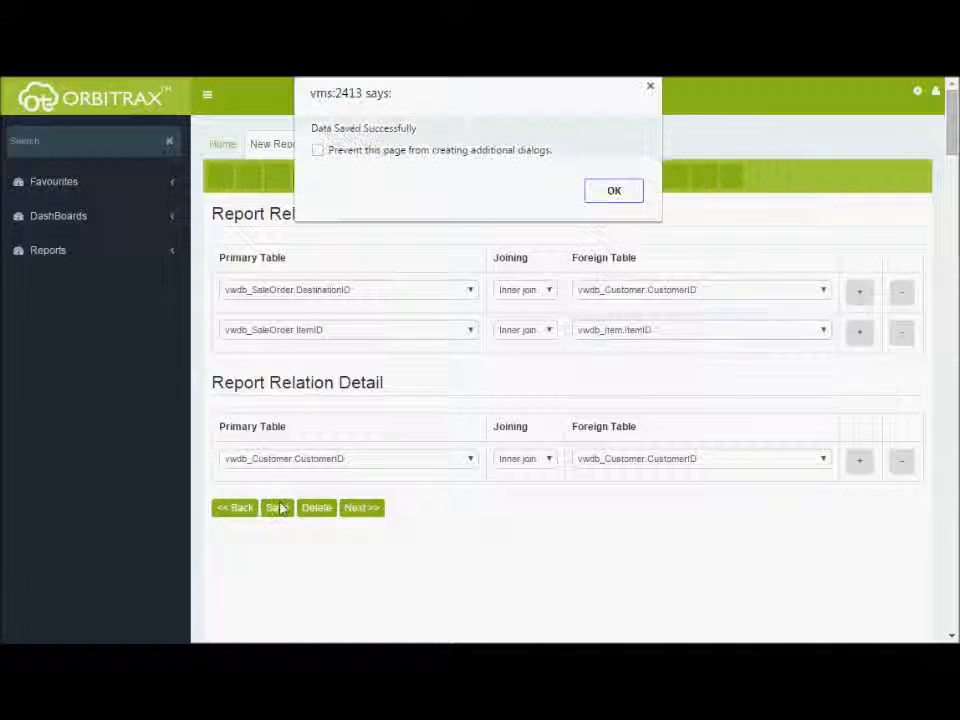
pyautogui.click(614, 192)
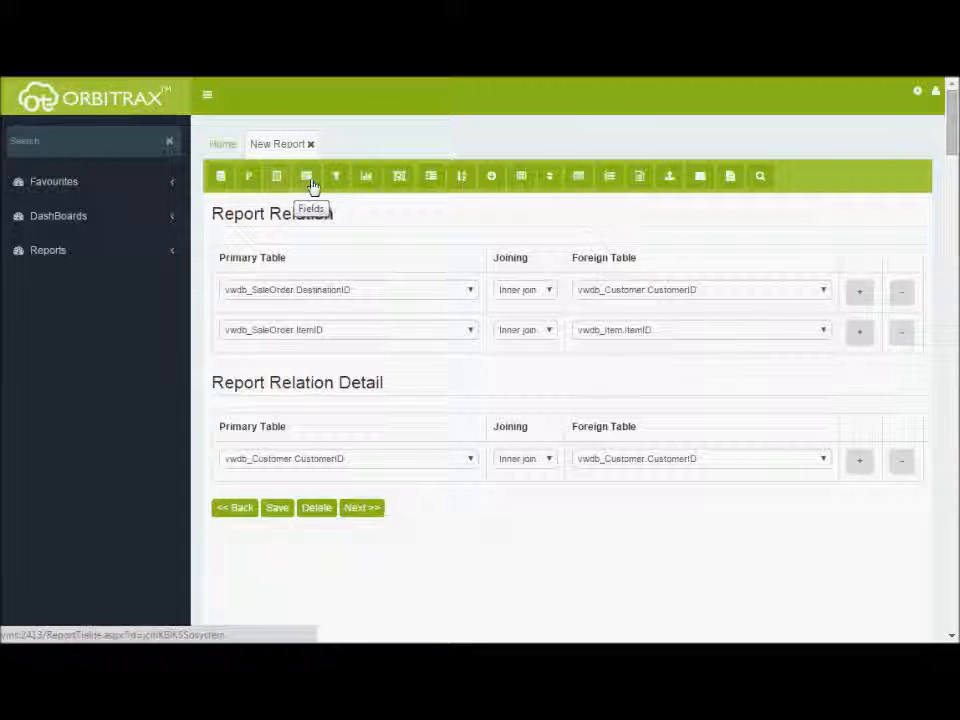
# - Proceed to the report type settings, set the report type to Table and save it
pyautogui.click(364, 509)
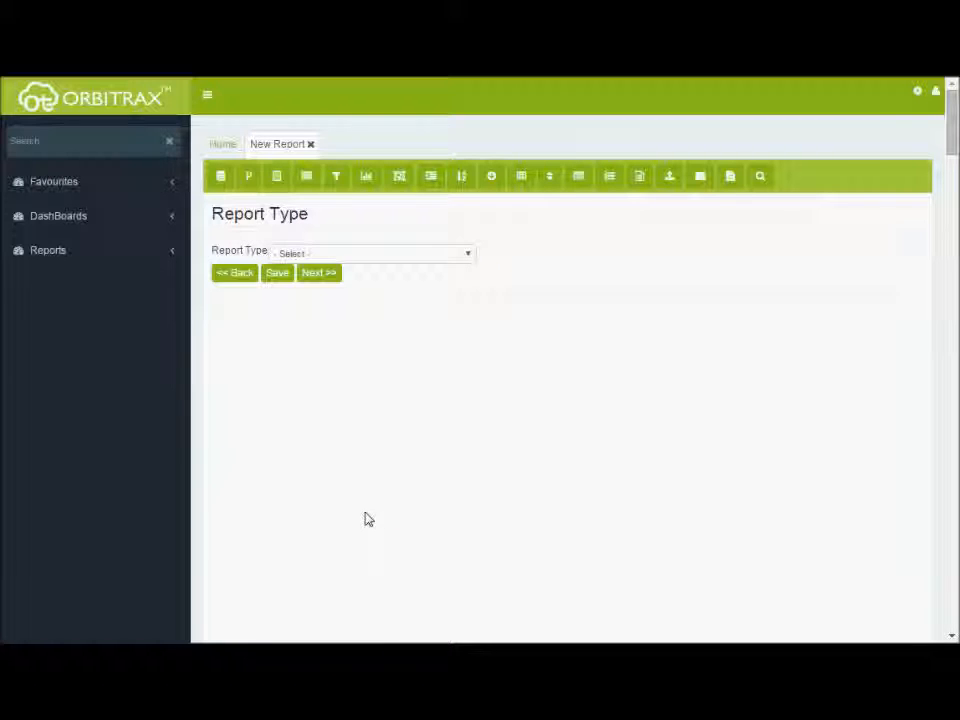
pyautogui.click(396, 257)
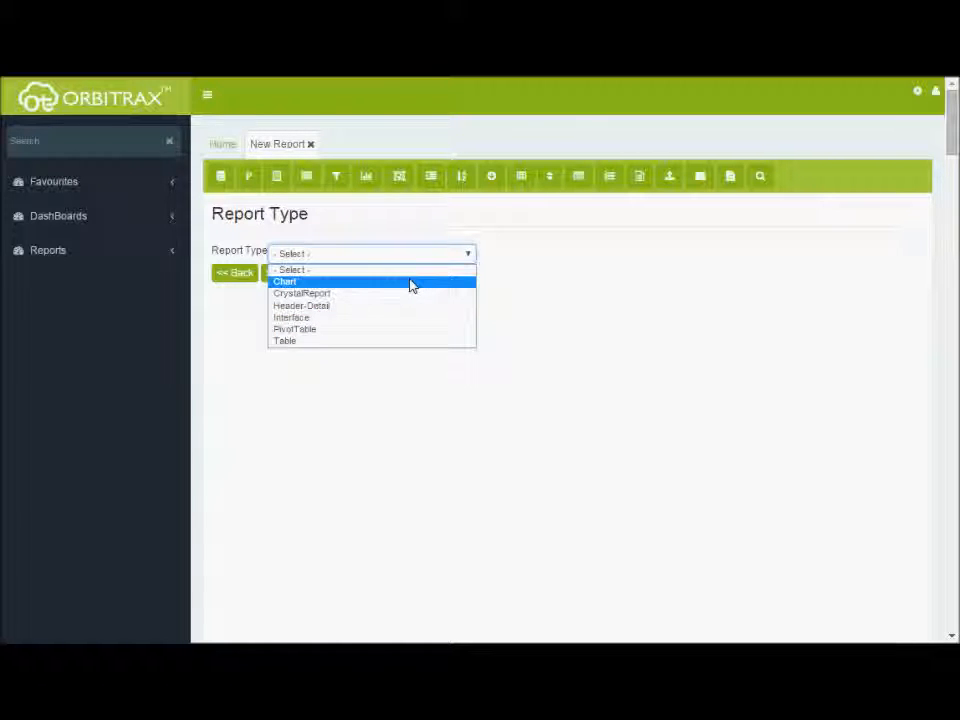
pyautogui.click(401, 345)
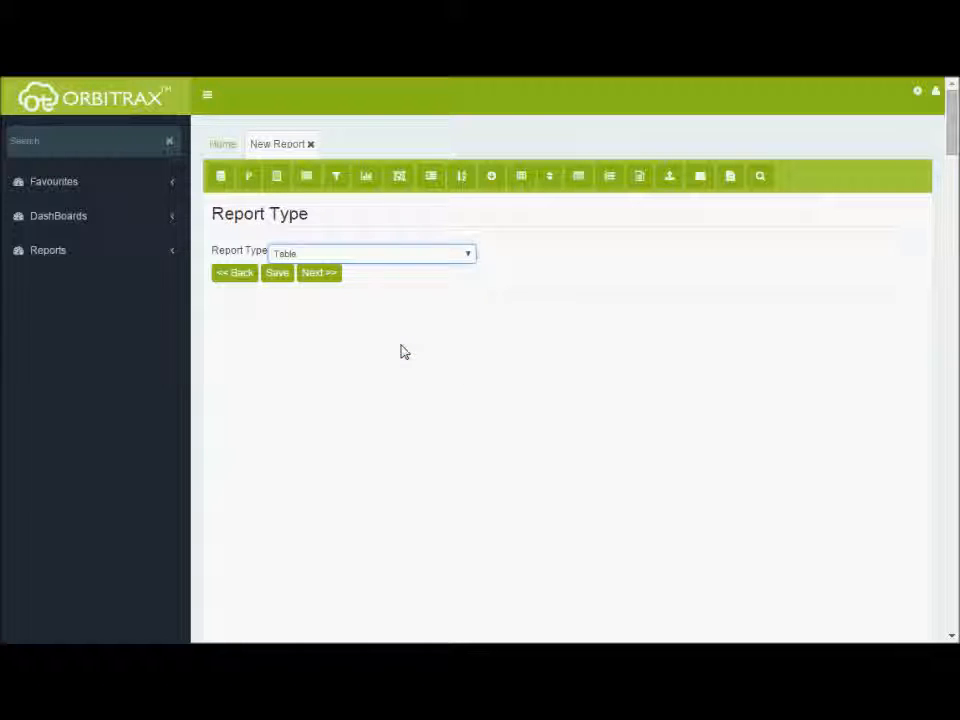
pyautogui.click(285, 278)
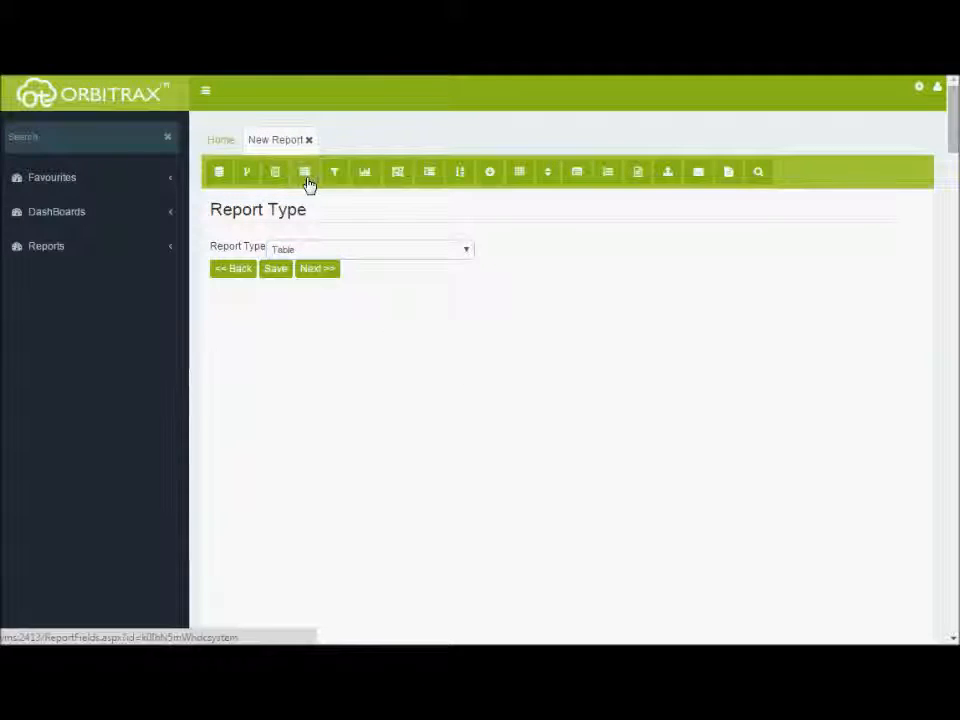
pyautogui.click(613, 191)
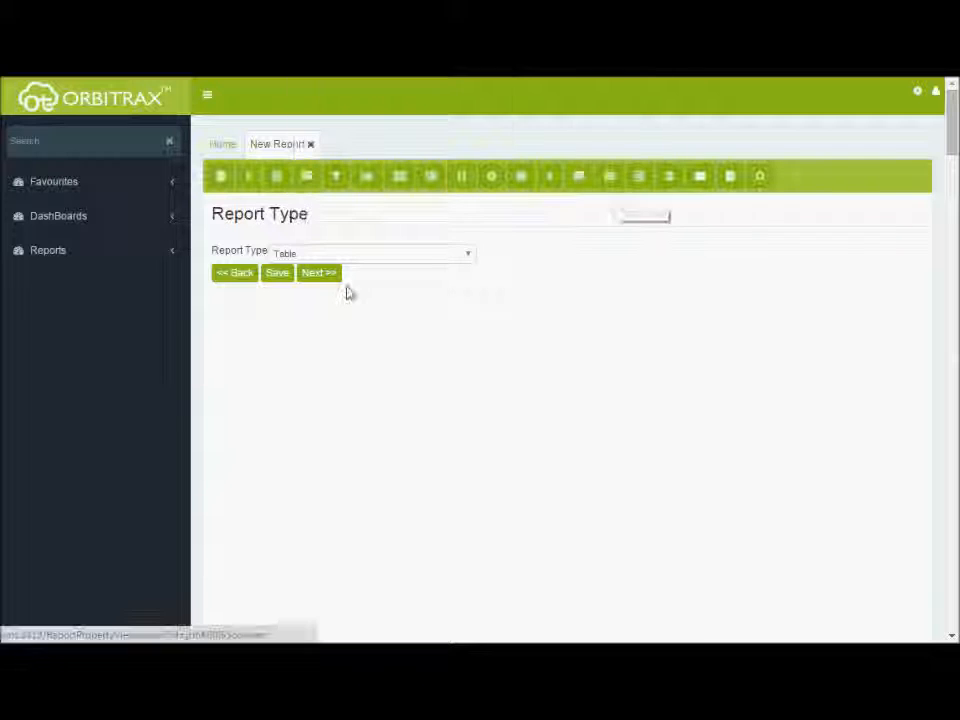
# - In the fields selection, set Data Distinct to No and include vwdb_Customer.CustomerID and CustomerTitle, captioning the latter "Customer Title"
pyautogui.click(315, 272)
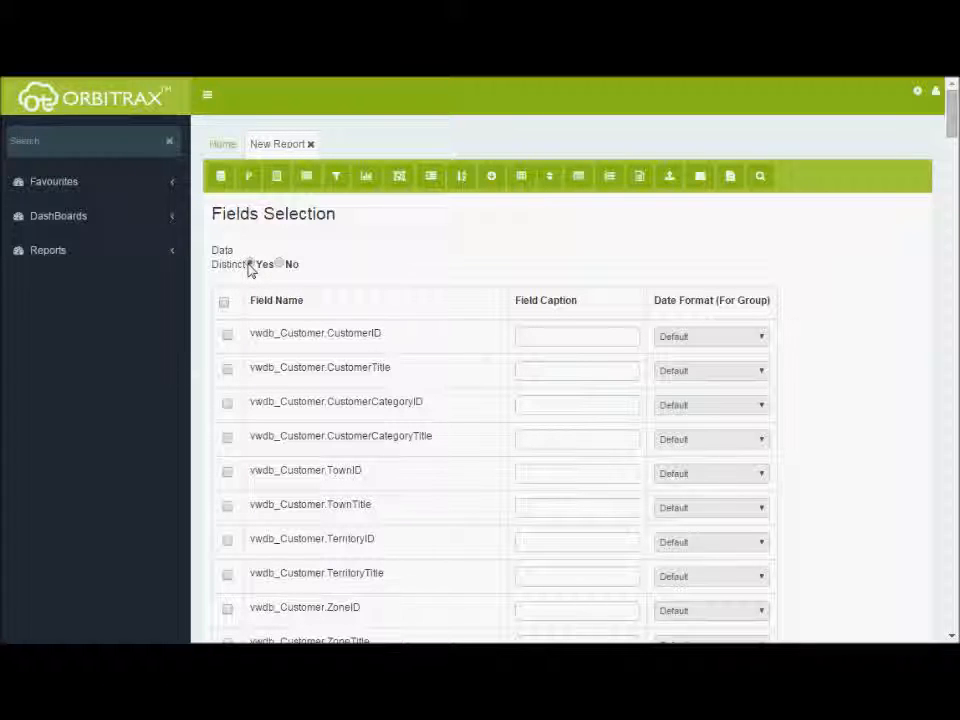
pyautogui.click(280, 264)
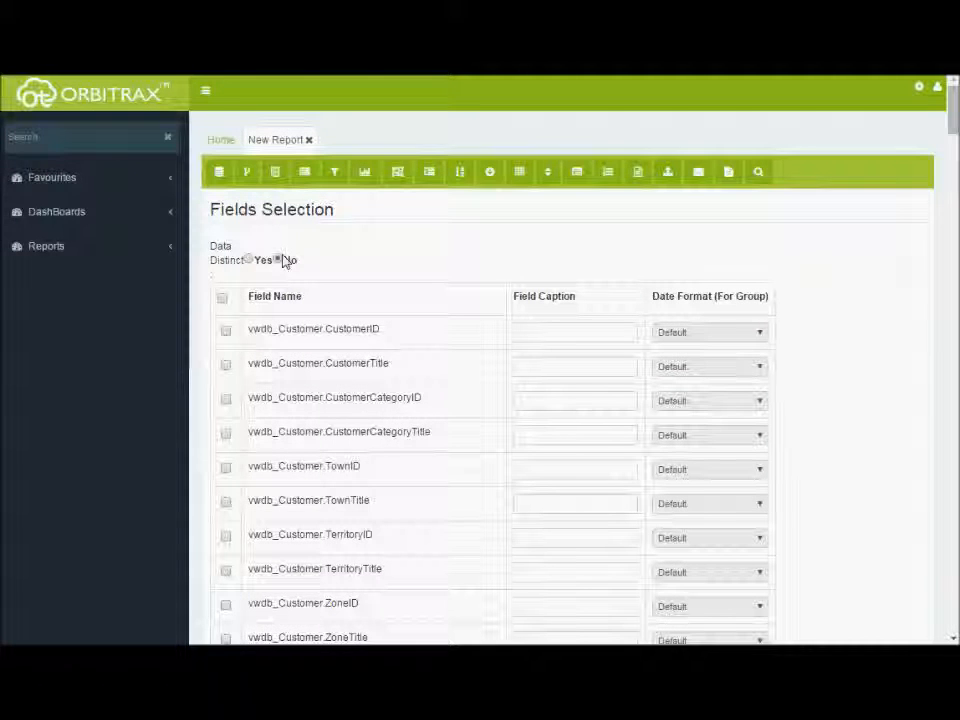
pyautogui.scroll(-1, 283, 260)
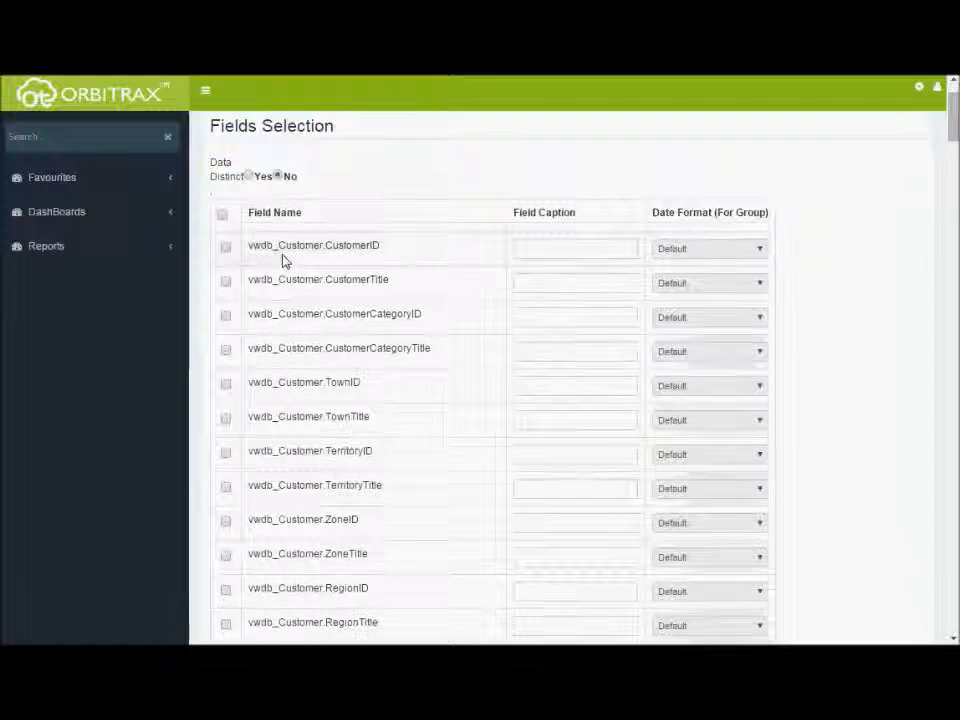
pyautogui.click(228, 250)
pyautogui.click(543, 255)
pyautogui.click(225, 281)
pyautogui.click(534, 284)
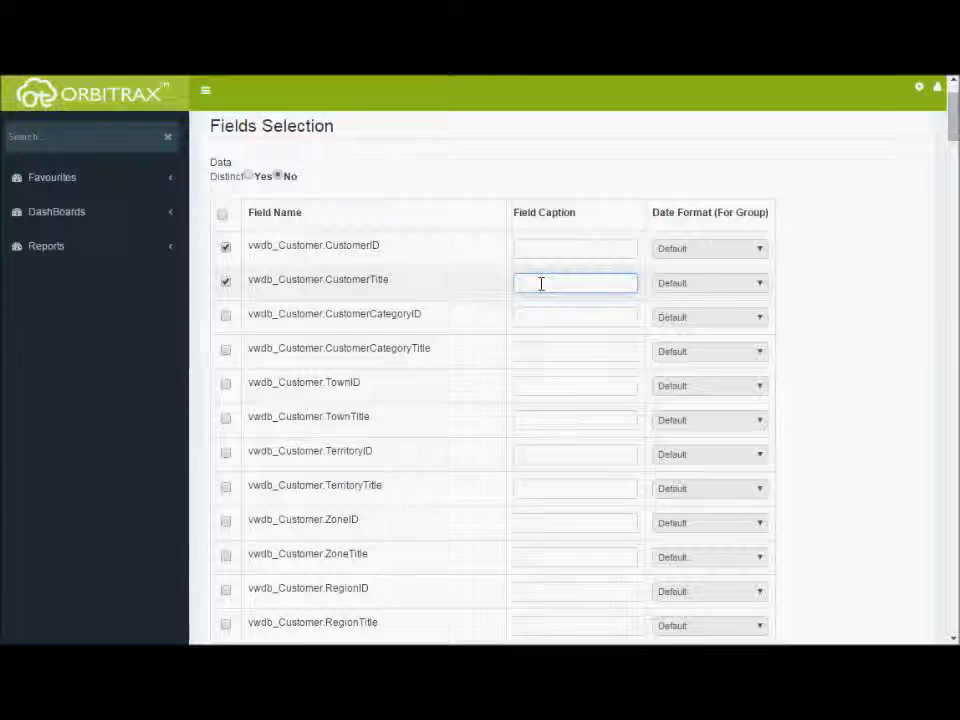
pyautogui.write('Customer Title')
# - Enable the formula field row and begin its formula with an opening parenthesis, vwdb_SaleOrder.GrossAmount and a minus sign
pyautogui.scroll(-10, 531, 364)
pyautogui.scroll(-15, 531, 364)
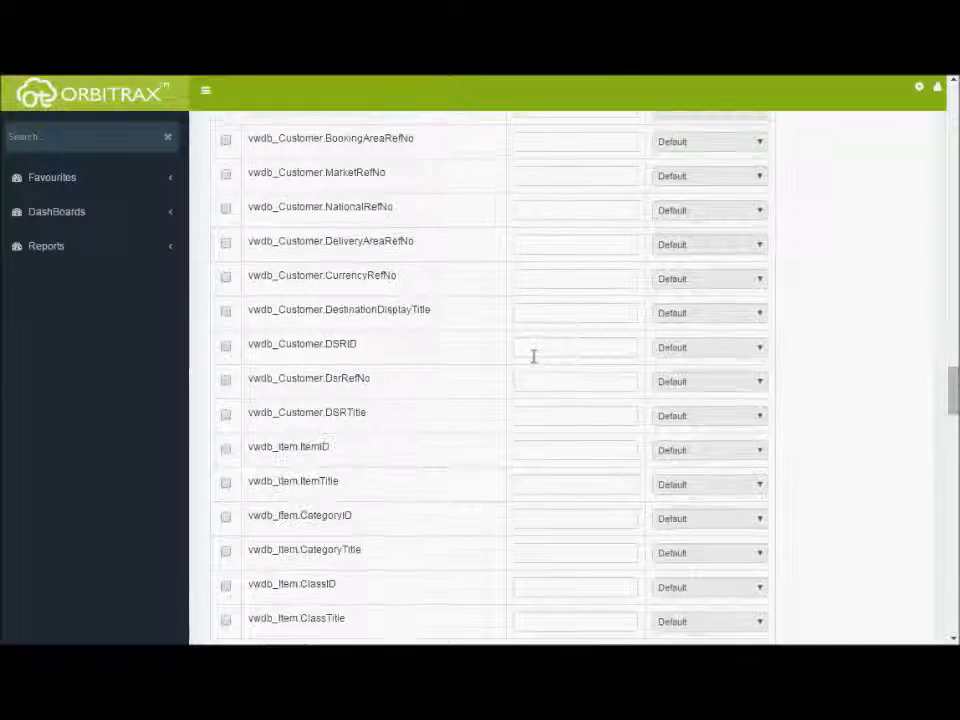
pyautogui.scroll(-10, 230, 328)
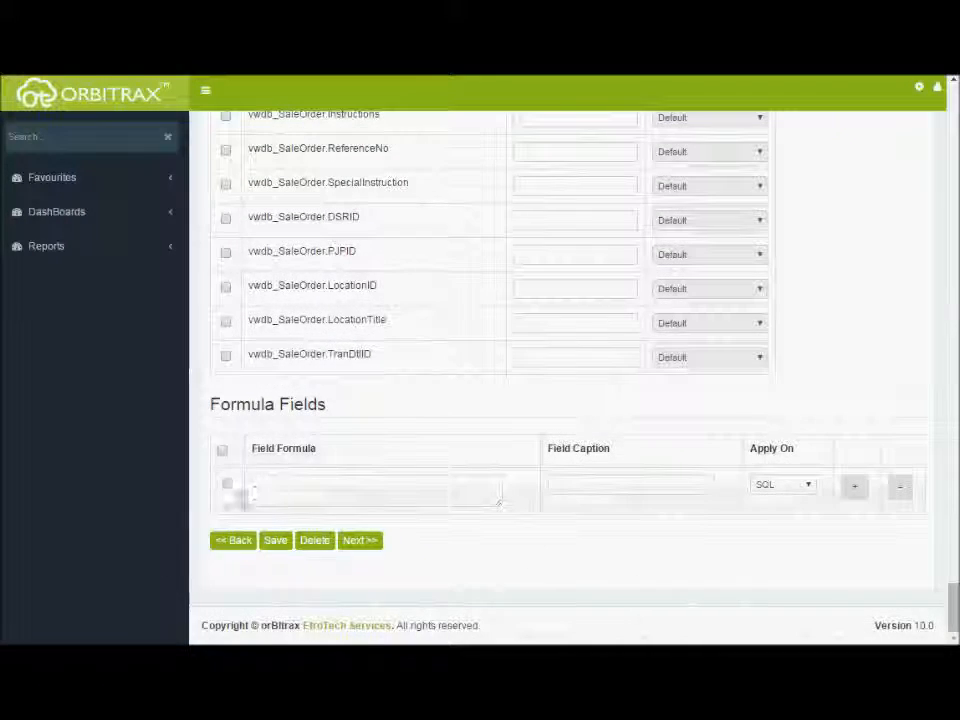
pyautogui.click(229, 481)
pyautogui.scroll(10, 276, 478)
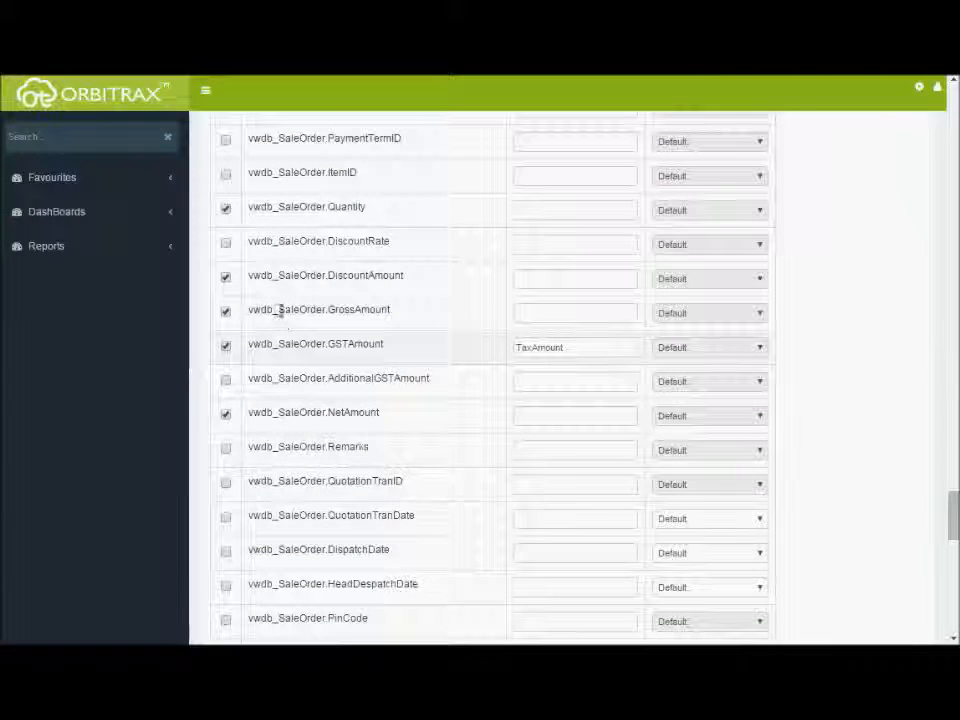
pyautogui.doubleClick(280, 310)
pyautogui.rightClick(281, 312)
pyautogui.click(306, 321)
pyautogui.scroll(-10, 306, 321)
pyautogui.rightClick(350, 484)
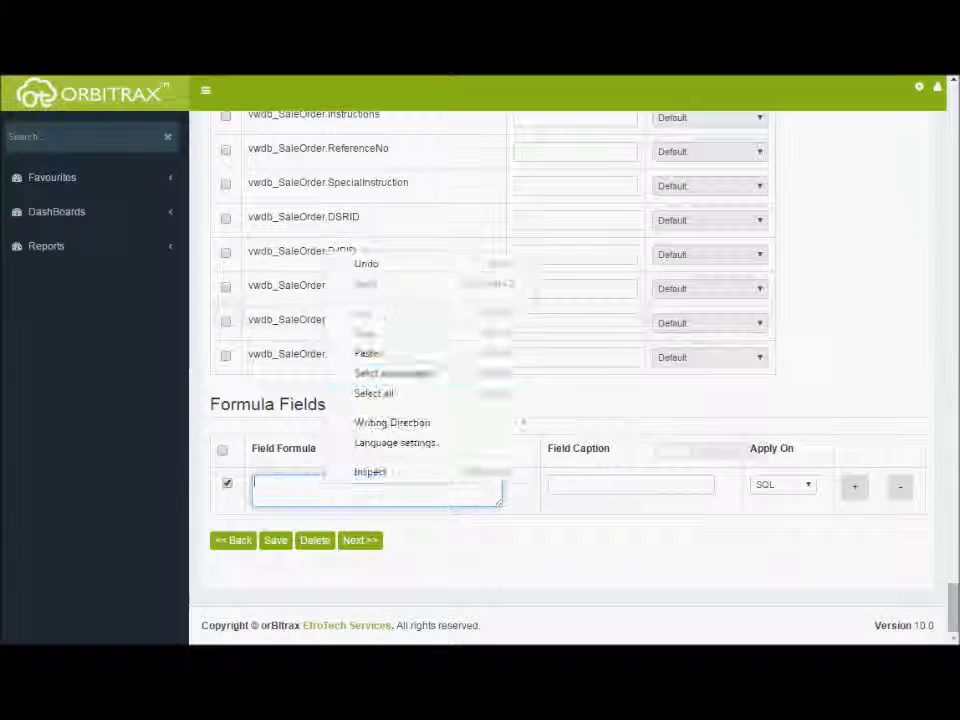
pyautogui.click(364, 354)
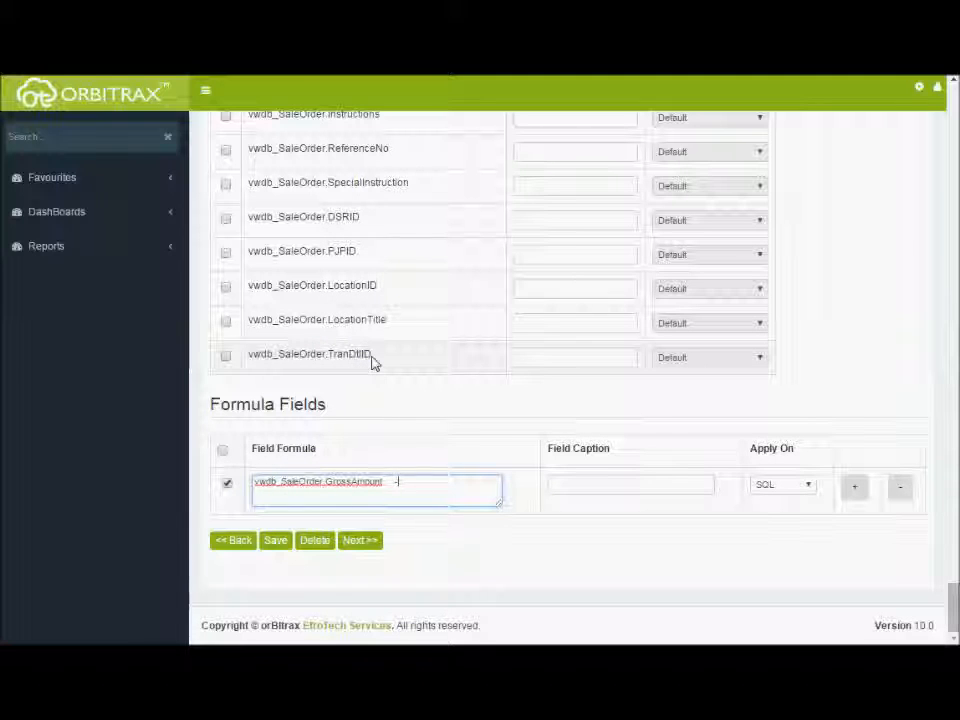
pyautogui.press('Home')
pyautogui.write('(')
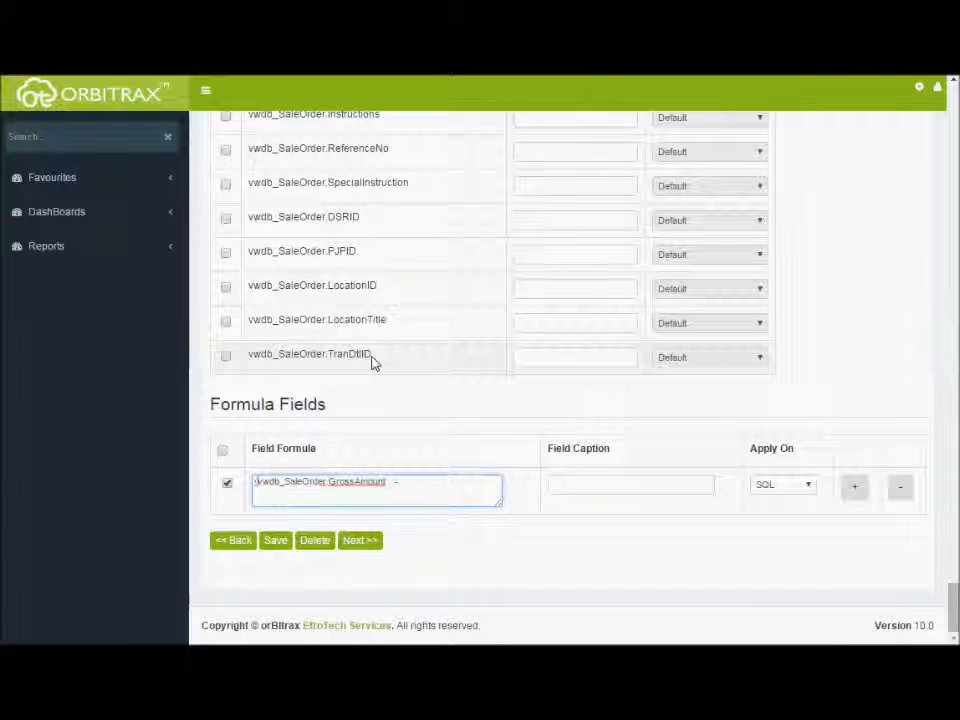
# - Complete the formula by subtracting the copied vwdb_SaleOrder.GSTAmount field name and closing the parenthesis
pyautogui.scroll(10, 424, 471)
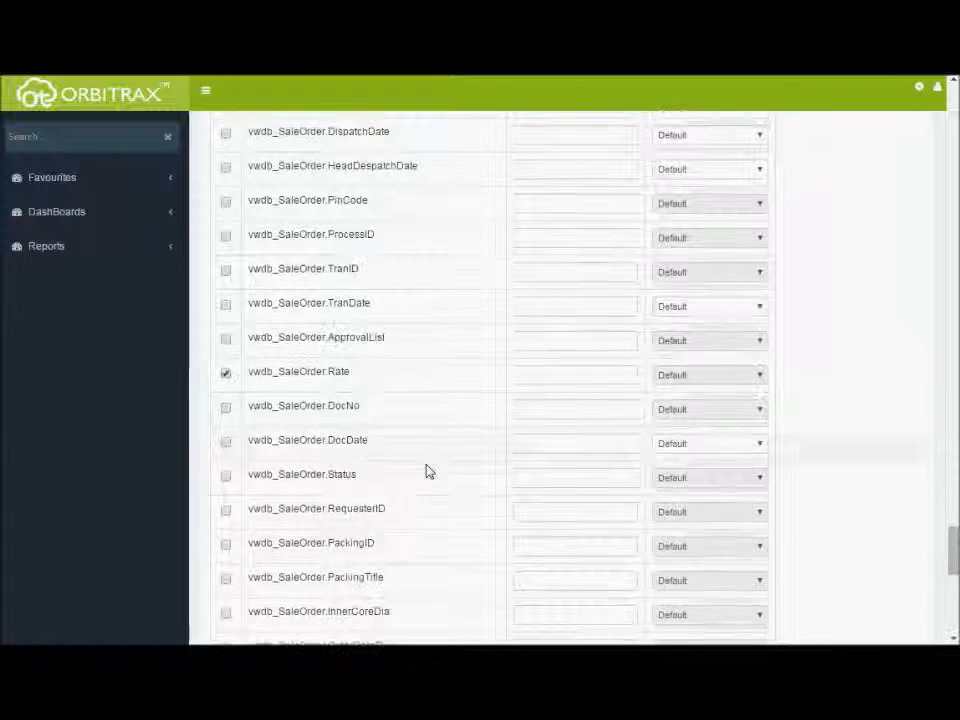
pyautogui.scroll(2, 428, 471)
pyautogui.moveTo(248, 427); pyautogui.dragTo(386, 428)
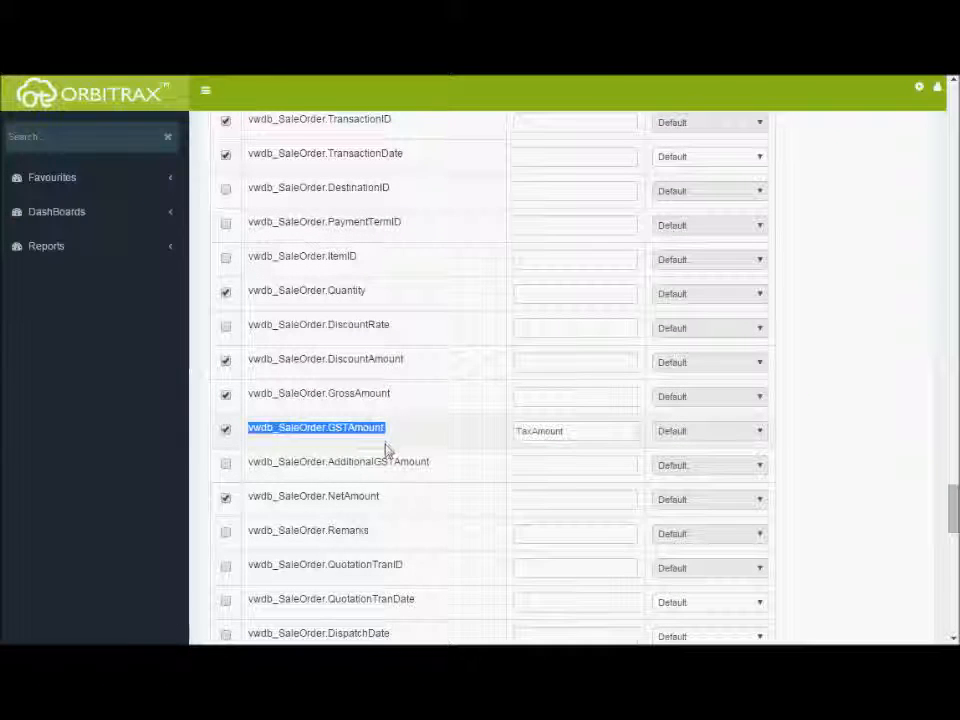
pyautogui.scroll(-10, 390, 460)
pyautogui.click(391, 487)
pyautogui.write('-')
pyautogui.rightClick(405, 488)
pyautogui.click(452, 366)
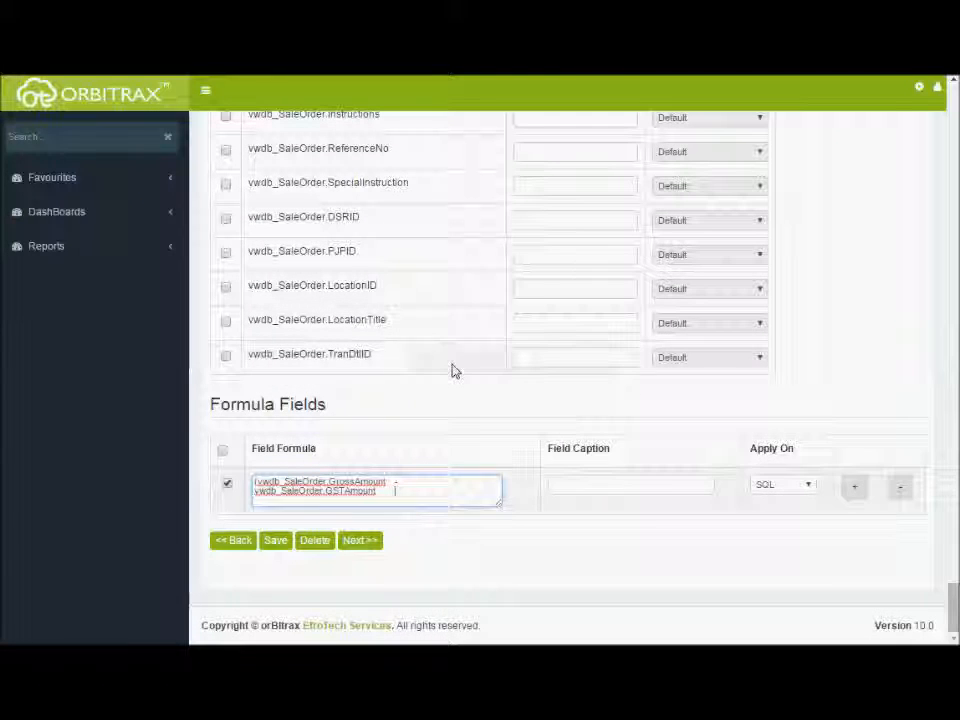
pyautogui.write(')')
# - Caption the formula field "Discounted Amount", apply it on SQL and save the field selection
pyautogui.click(585, 486)
pyautogui.write('Discounted Amount')
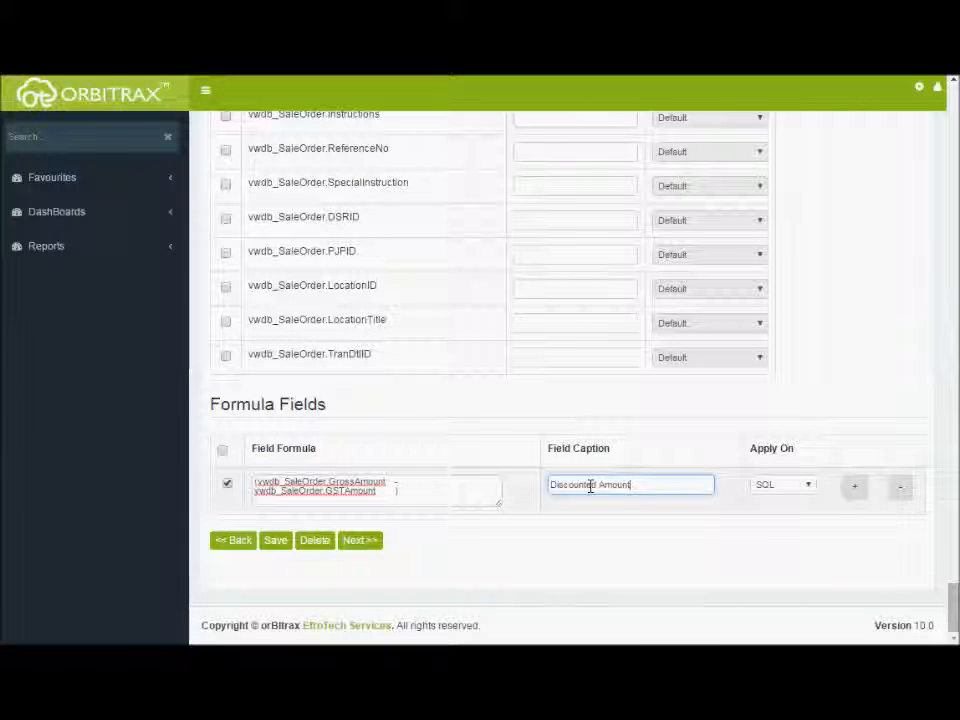
pyautogui.click(795, 486)
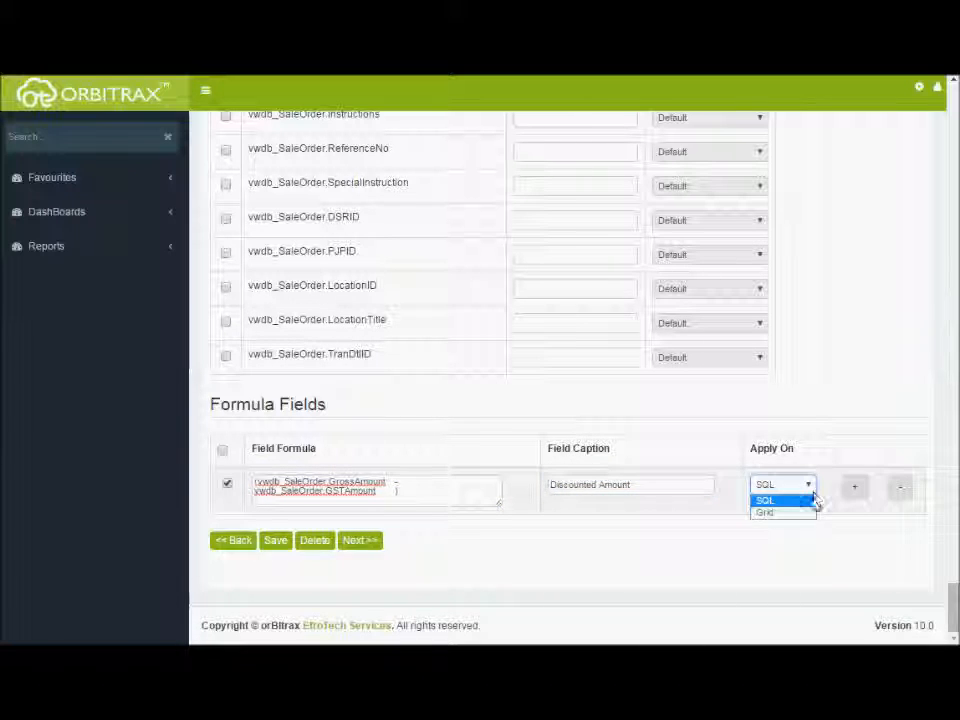
pyautogui.click(802, 501)
pyautogui.click(270, 542)
pyautogui.click(613, 191)
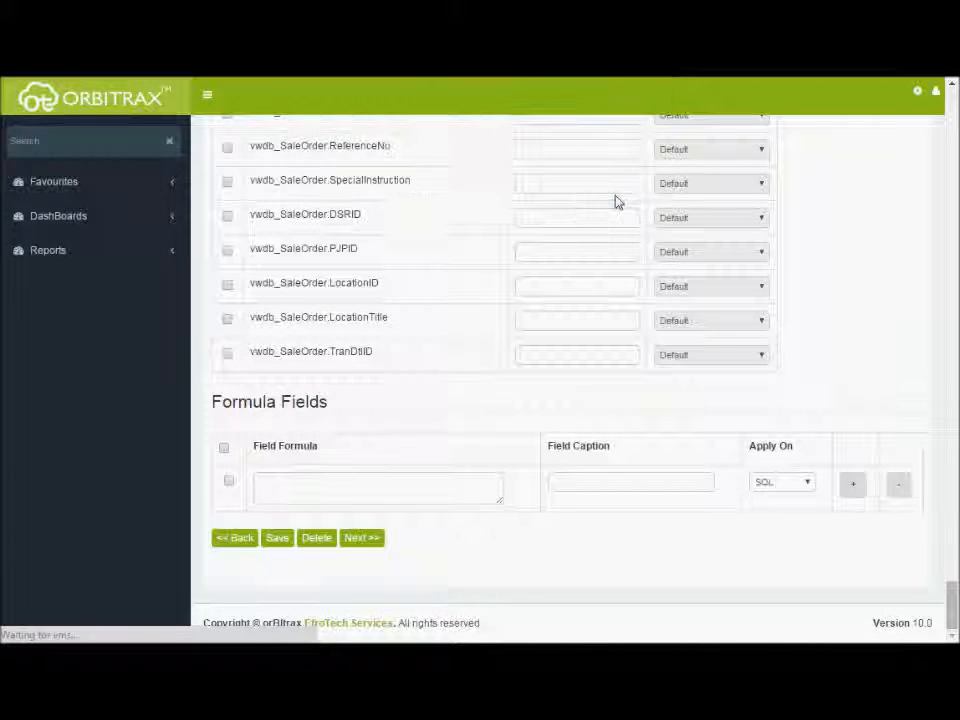
# - Proceed to the report's filtration with AND as the filter connector and choose vwdb_SaleOrder.Status as the filter field
pyautogui.click(362, 540)
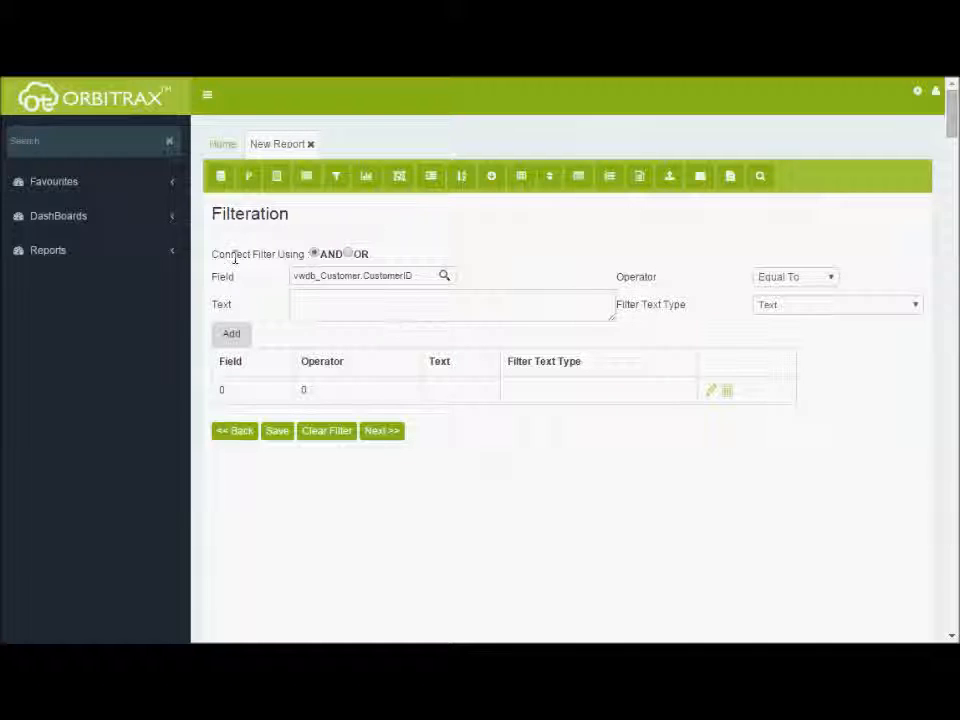
pyautogui.click(348, 255)
pyautogui.click(316, 254)
pyautogui.click(447, 276)
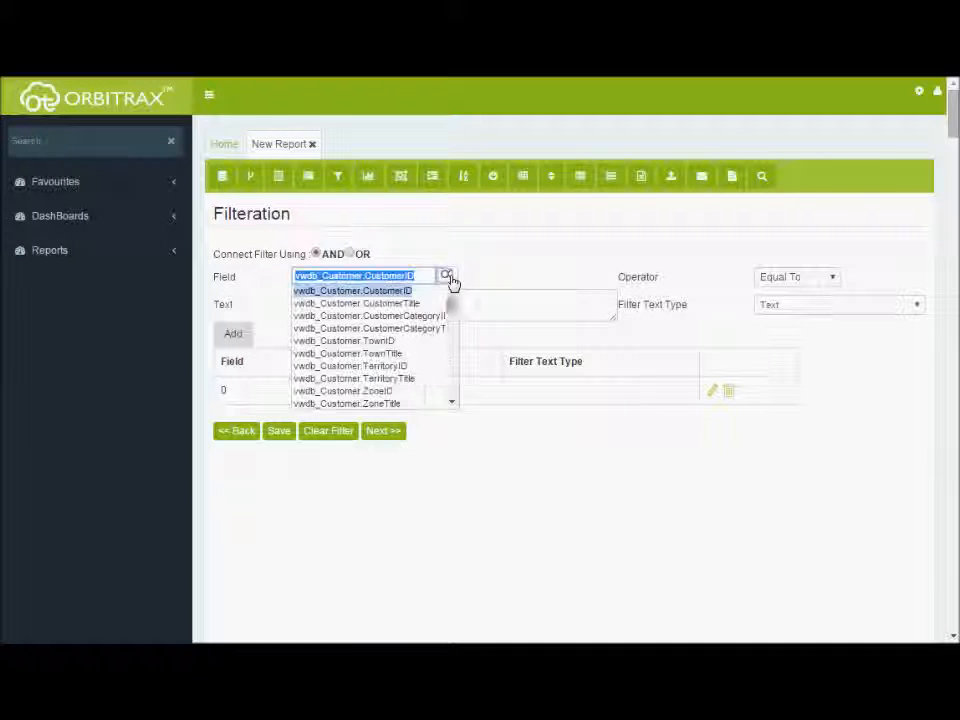
pyautogui.moveTo(450, 306); pyautogui.dragTo(453, 385)
pyautogui.click(341, 349)
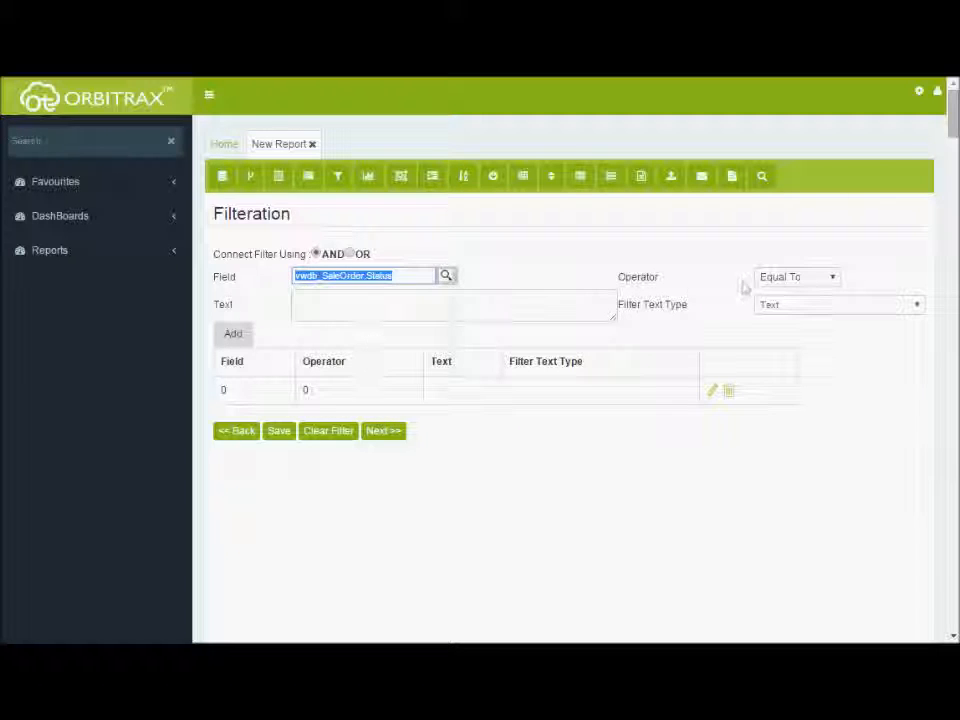
# - Add the status filter with operator Equal To, text 'Closed' in single quotes and text type SQL, and save it
pyautogui.click(785, 278)
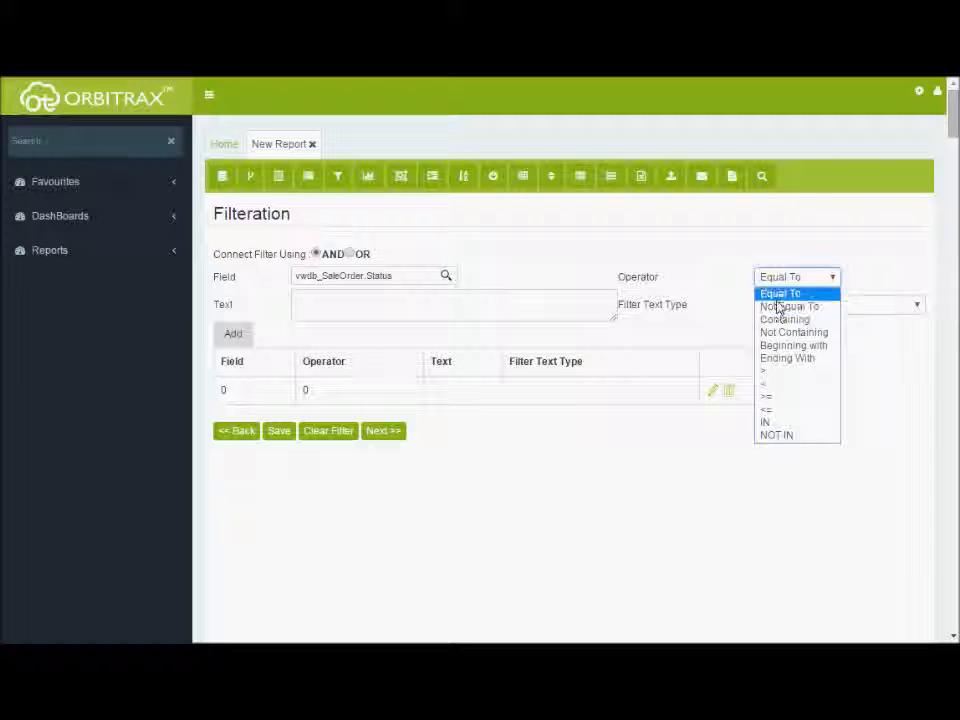
pyautogui.click(780, 294)
pyautogui.click(551, 298)
pyautogui.write("Closed'")
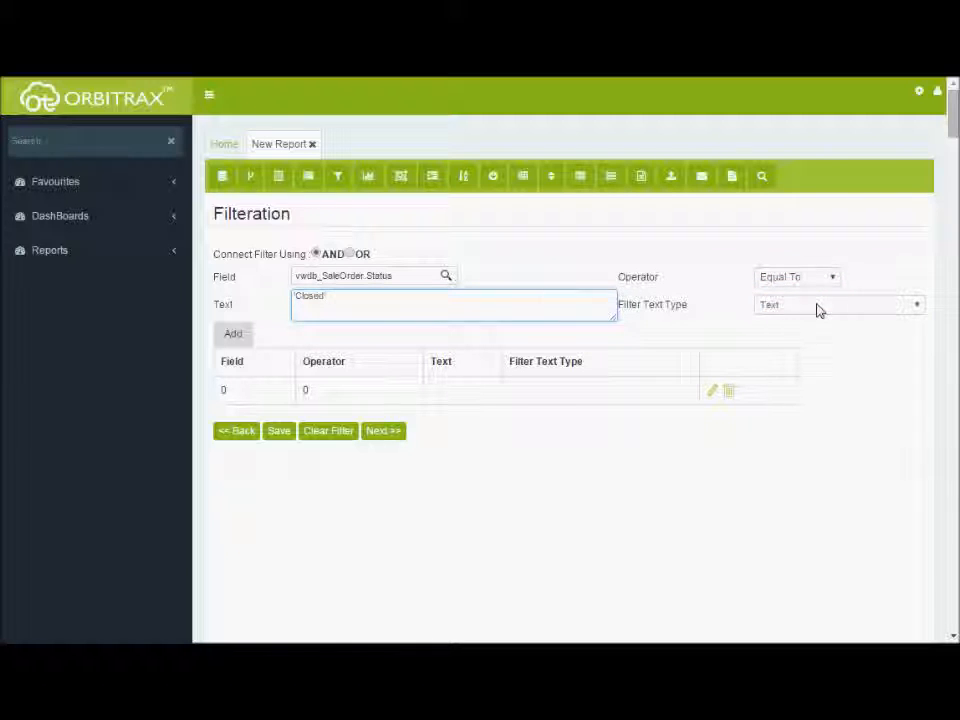
pyautogui.click(817, 308)
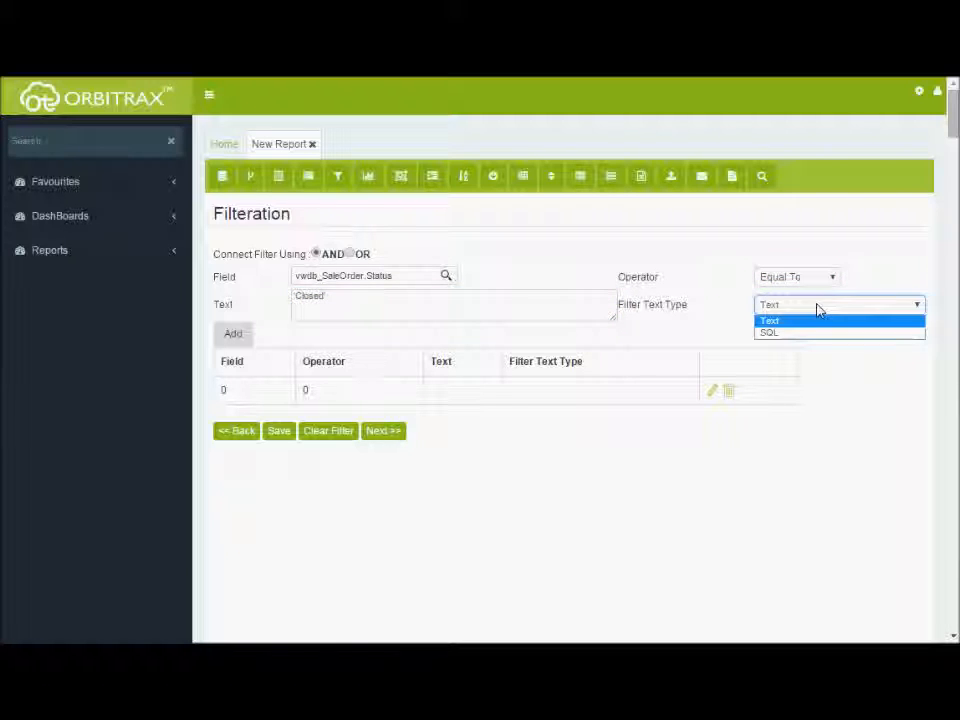
pyautogui.click(812, 333)
pyautogui.click(231, 336)
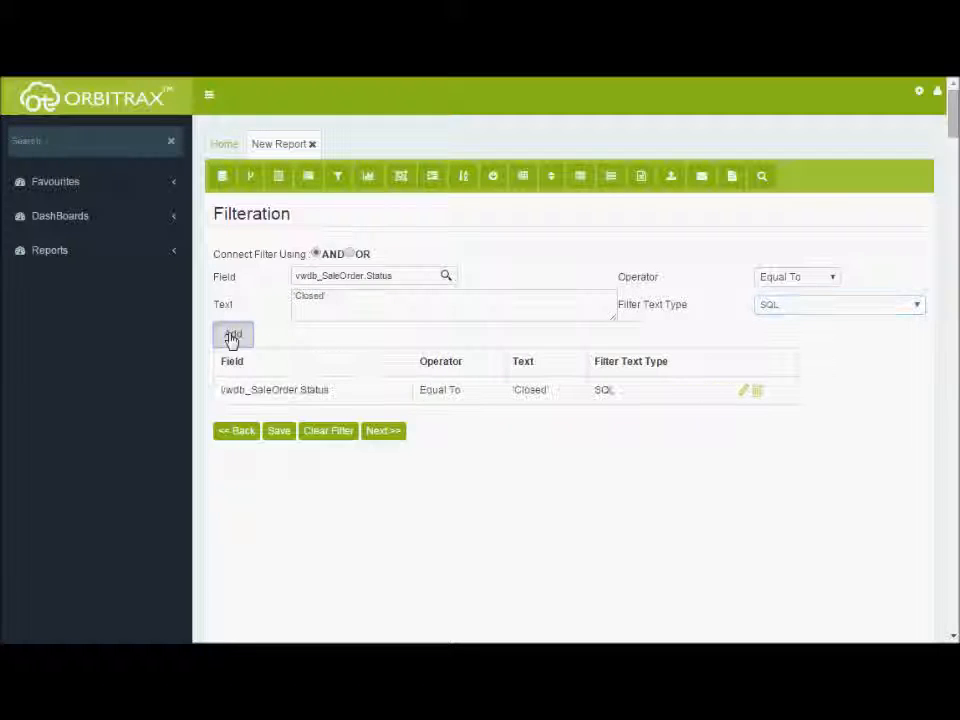
pyautogui.click(280, 432)
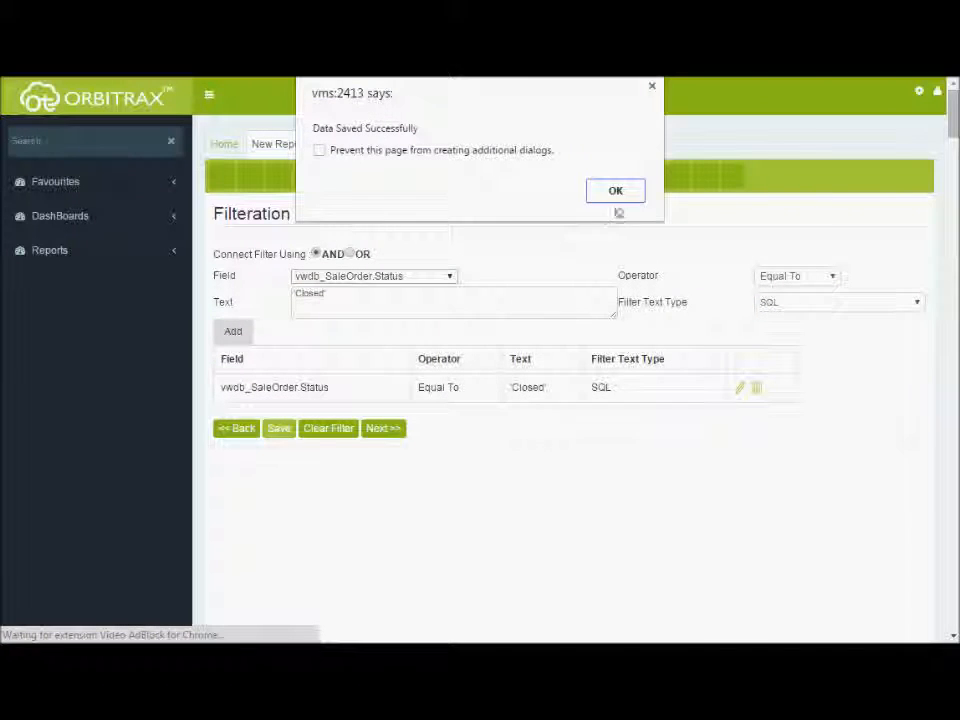
# - Look at the chart setup, go on to the report's grouping and choose TransactionDate as the group field
pyautogui.click(619, 199)
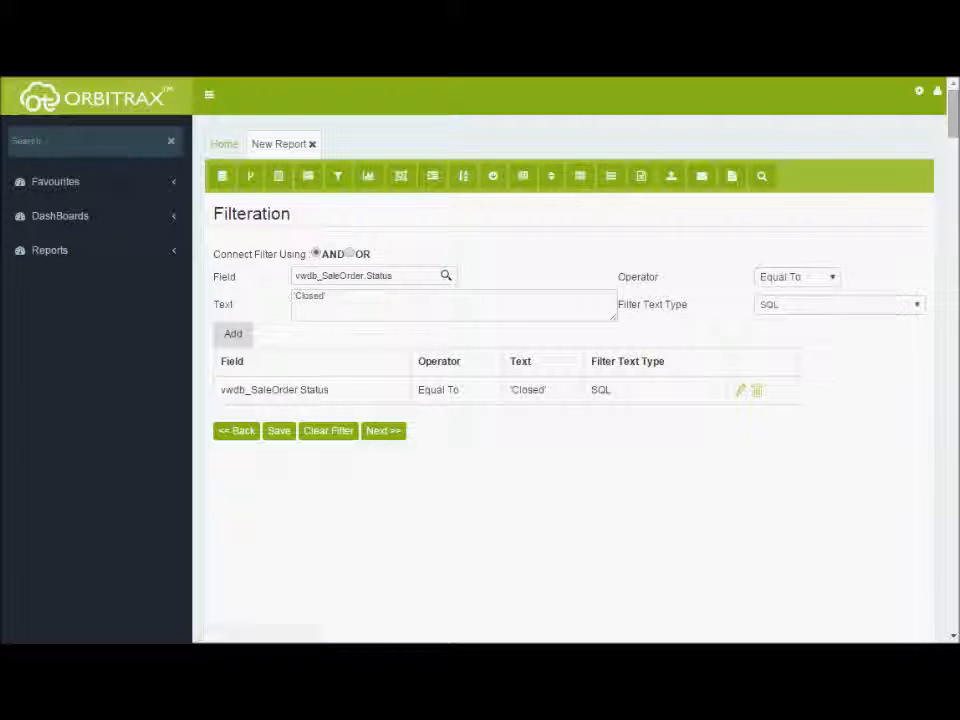
pyautogui.click(369, 183)
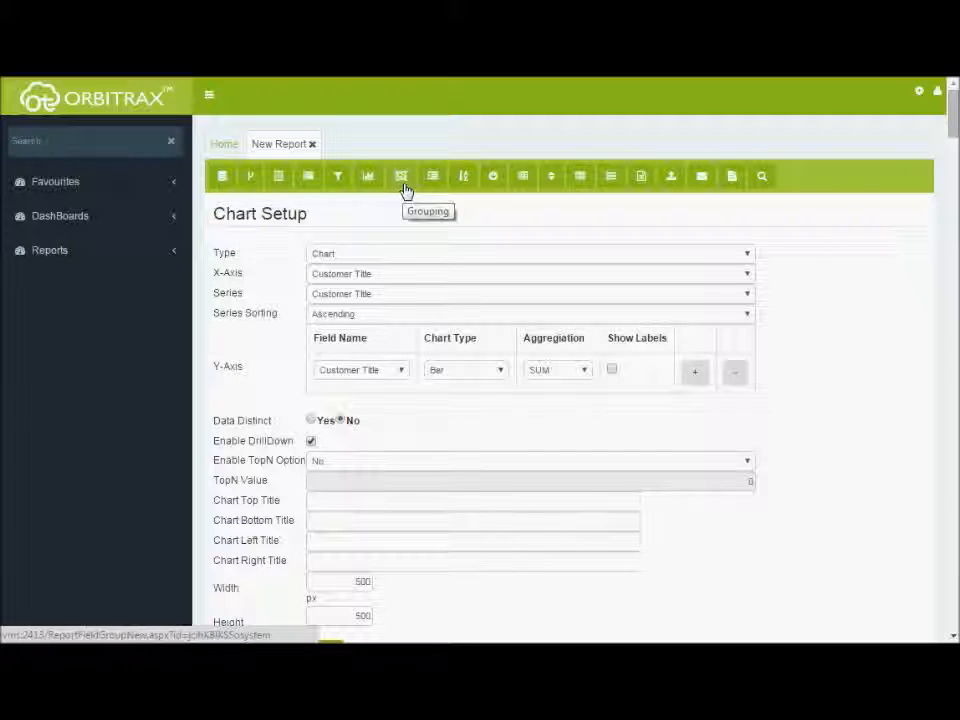
pyautogui.click(403, 188)
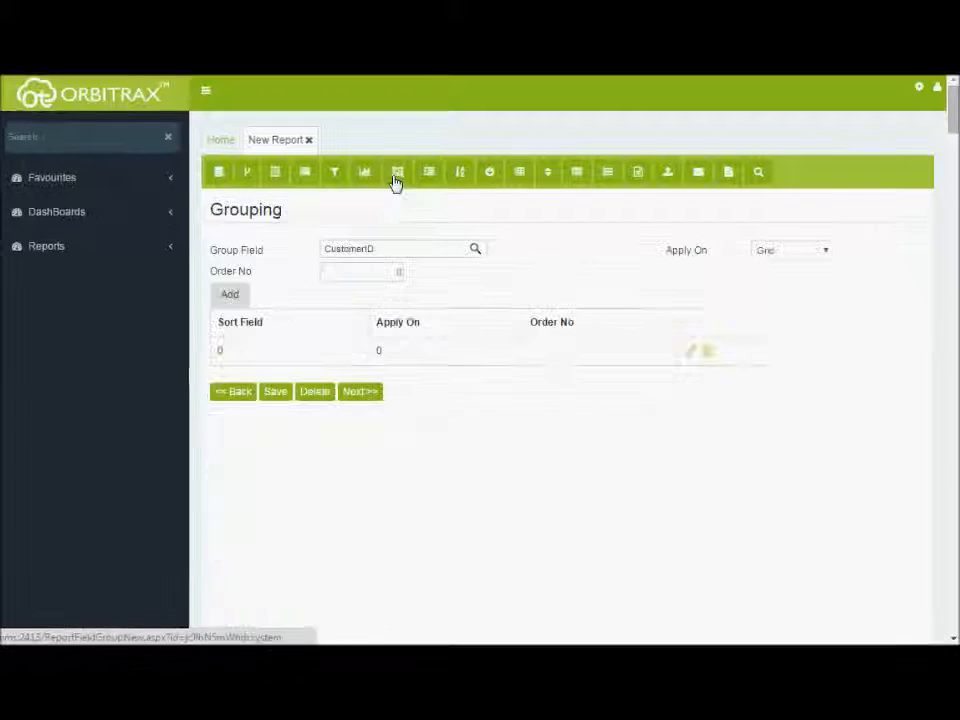
pyautogui.click(478, 251)
pyautogui.moveTo(481, 278); pyautogui.dragTo(481, 321)
pyautogui.click(357, 290)
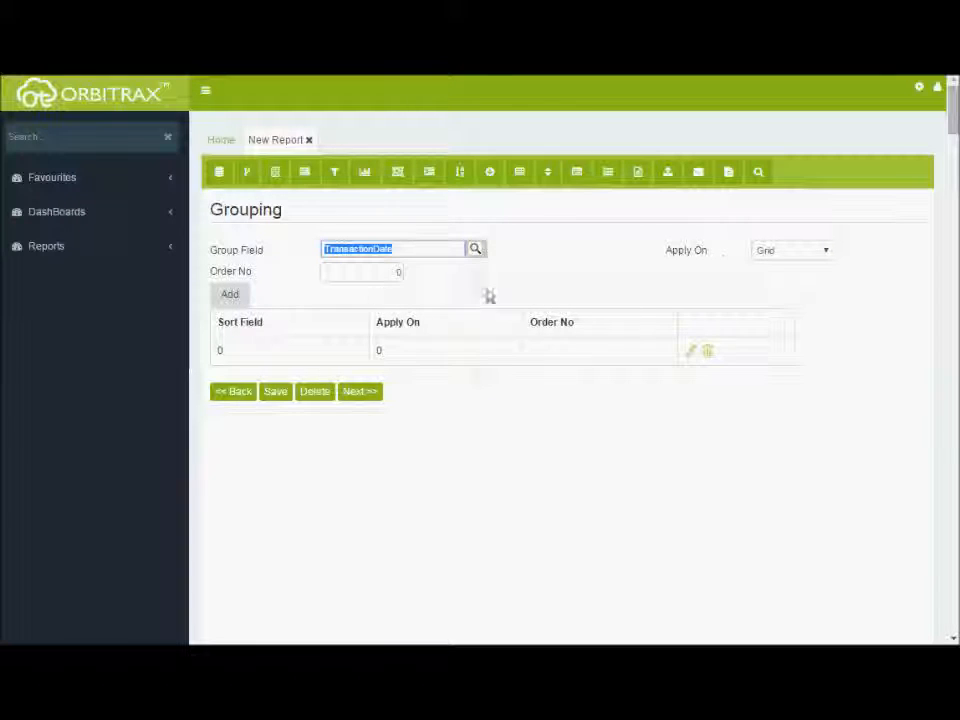
# - Add the TransactionDate grouping applied on Grid with order number 0 and save it
pyautogui.click(769, 251)
pyautogui.click(775, 266)
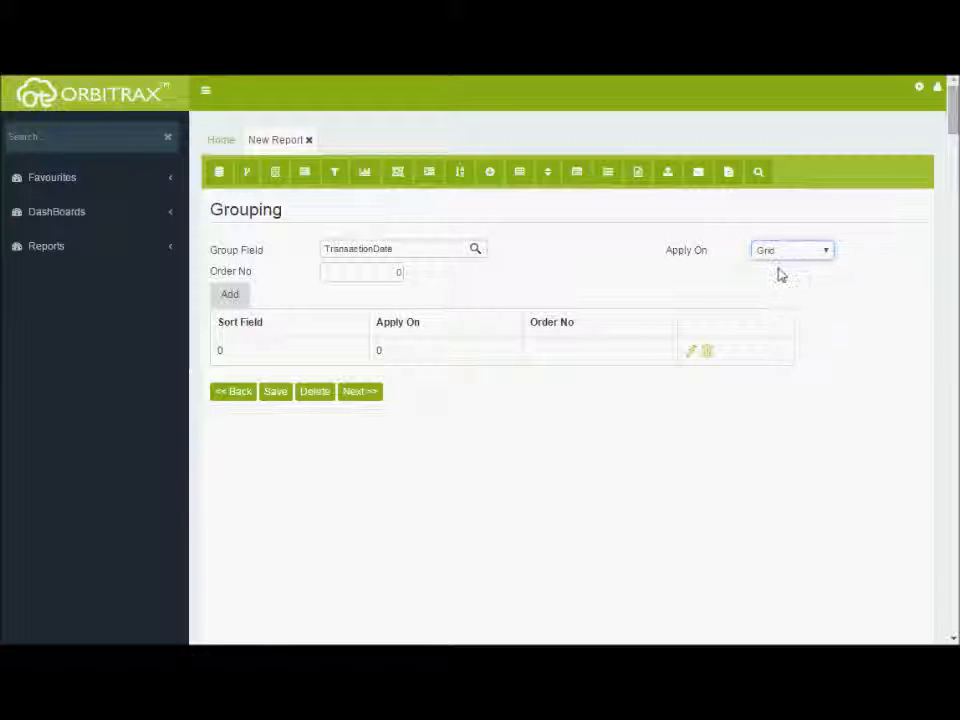
pyautogui.click(397, 273)
pyautogui.write('0')
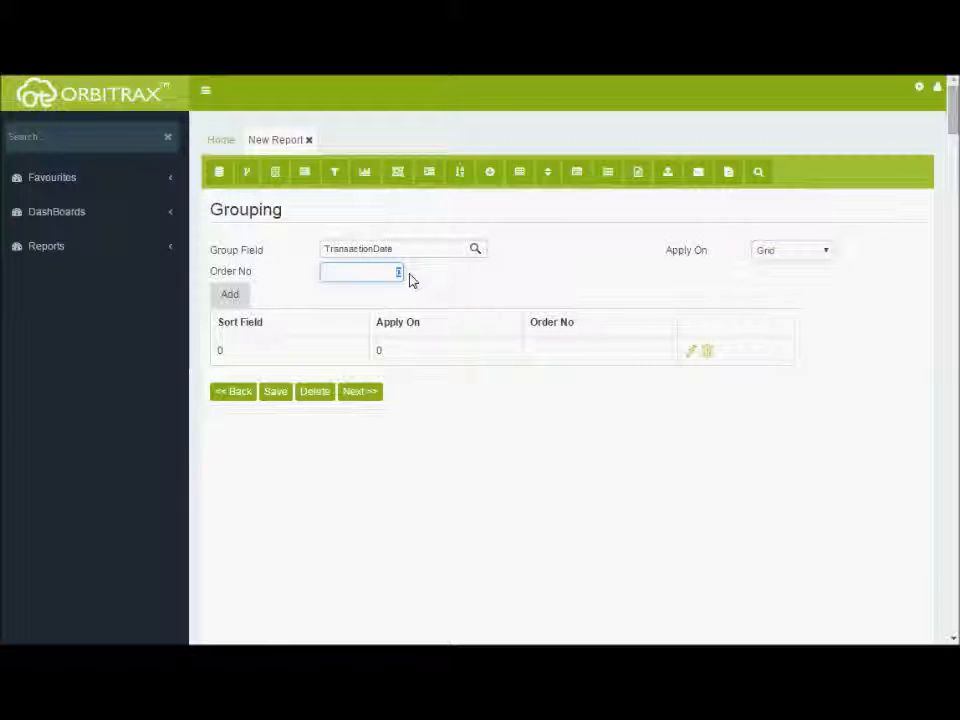
pyautogui.click(246, 304)
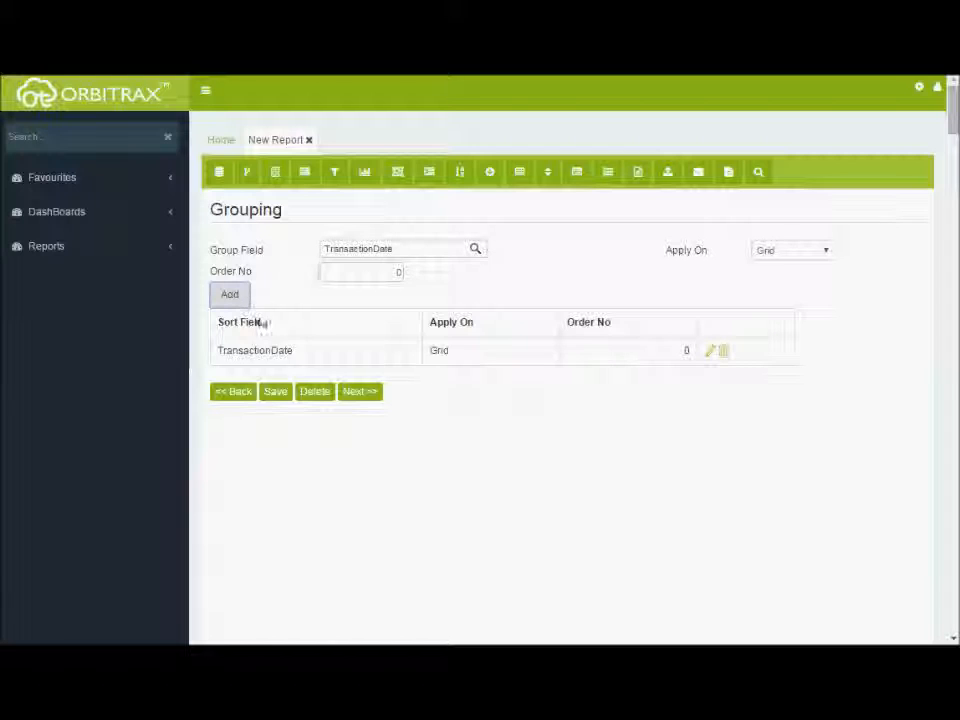
pyautogui.click(278, 392)
pyautogui.click(613, 187)
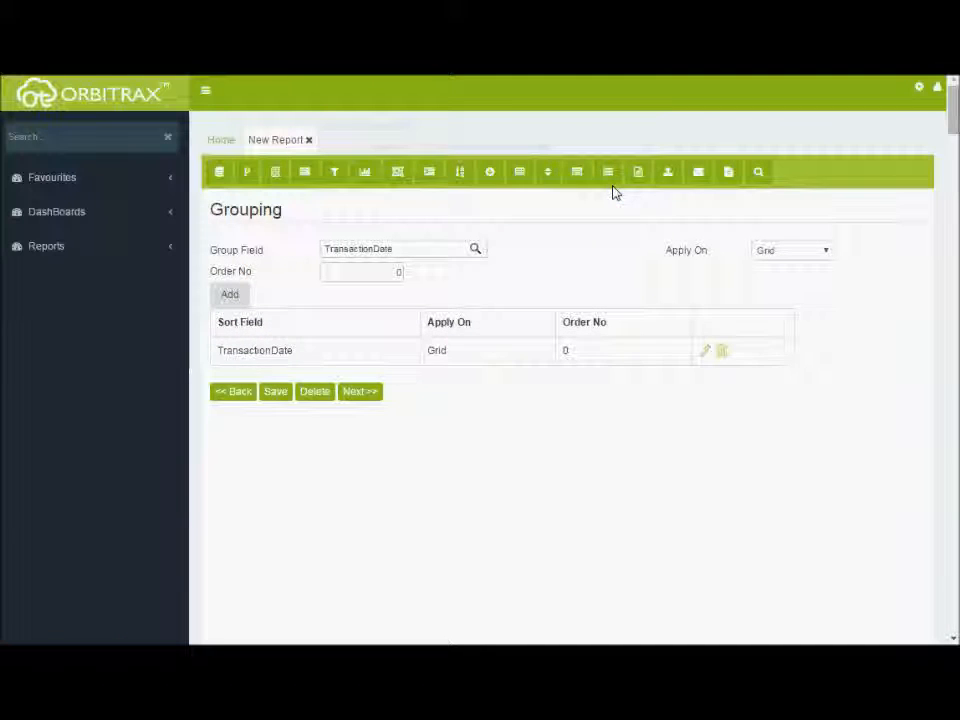
# - Add a report summary for the DiscountAmount field with the Average condition
pyautogui.click(439, 177)
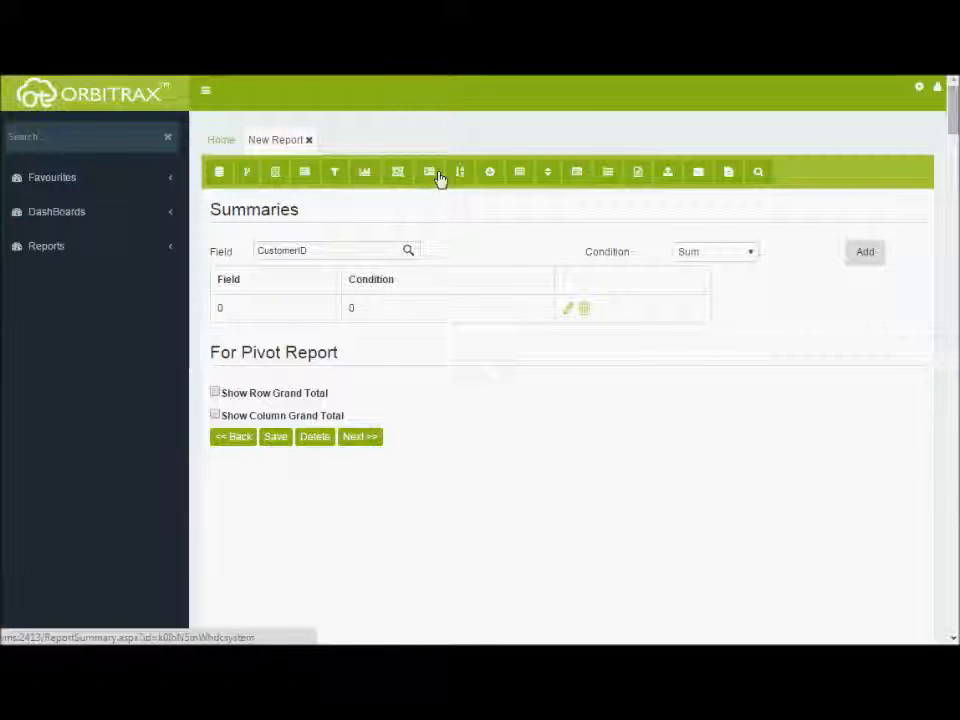
pyautogui.click(411, 252)
pyautogui.click(278, 367)
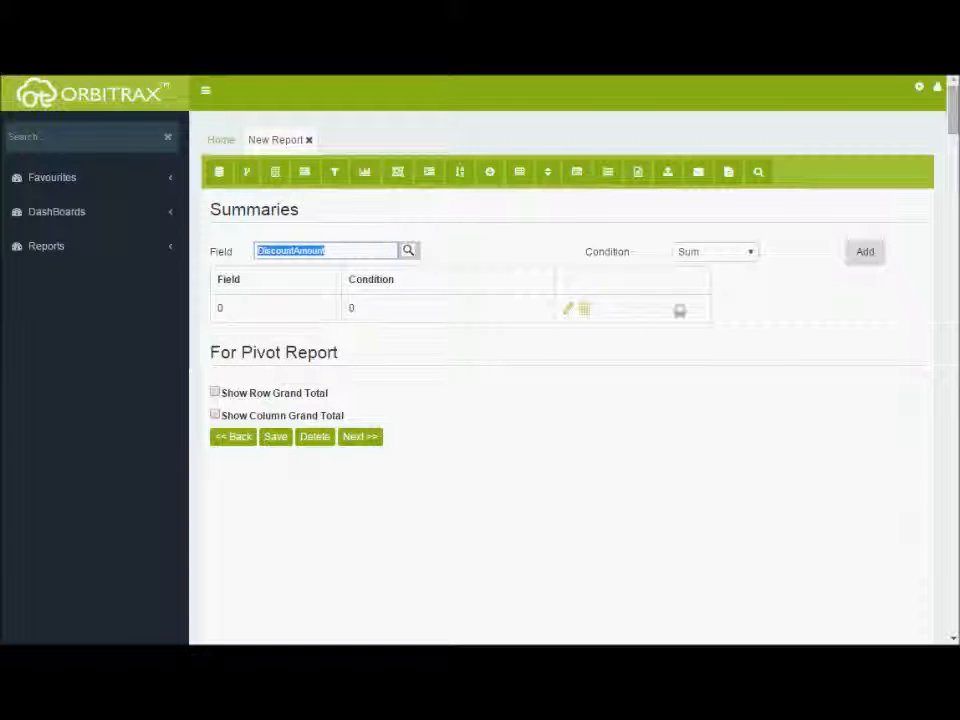
pyautogui.click(716, 252)
pyautogui.click(694, 321)
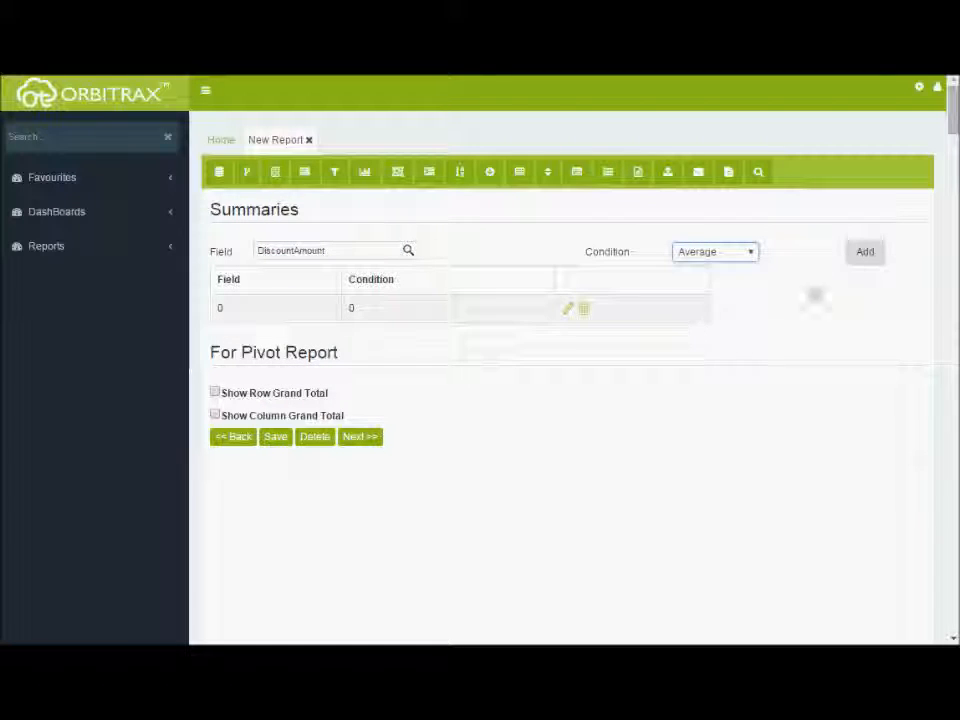
pyautogui.click(864, 252)
# - Add a second summary for the NetAmount field with the Sum condition and save the summaries
pyautogui.click(408, 251)
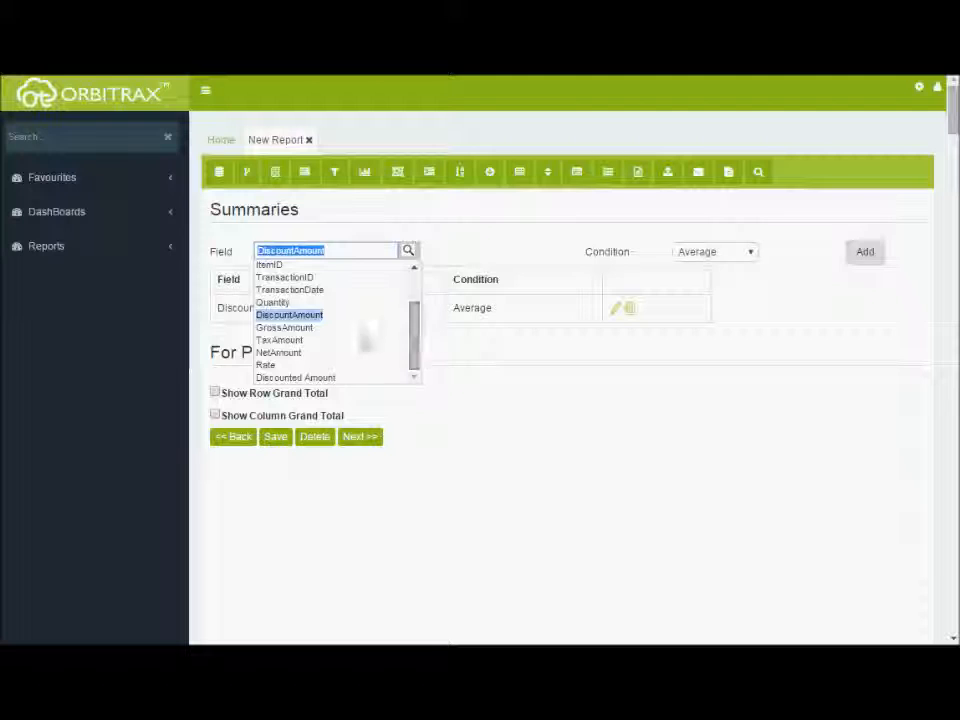
pyautogui.click(278, 352)
pyautogui.click(714, 252)
pyautogui.click(700, 268)
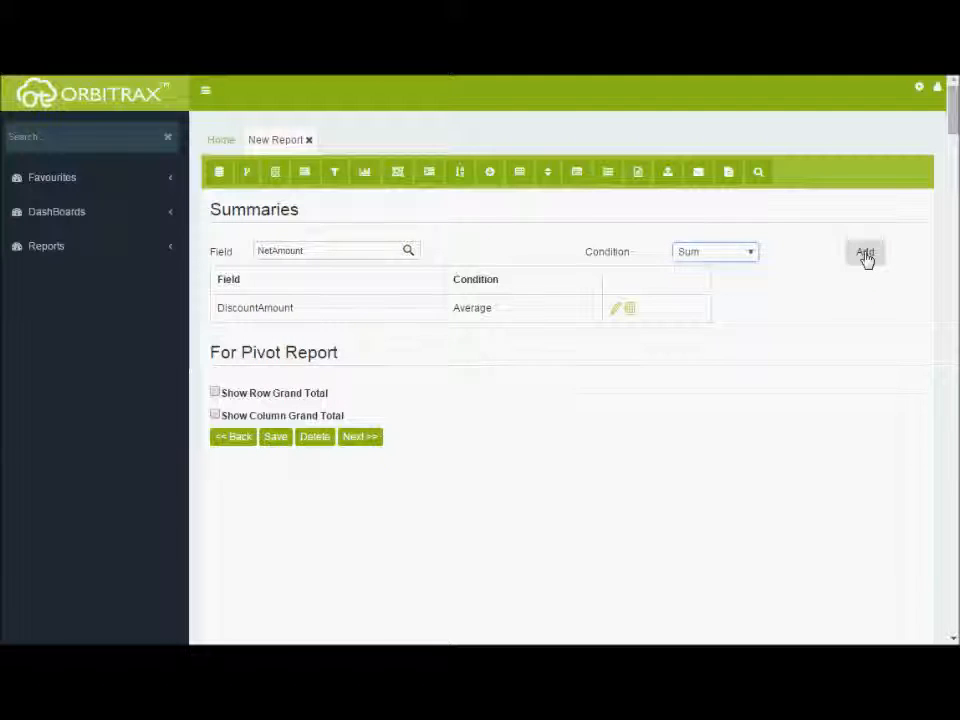
pyautogui.click(865, 253)
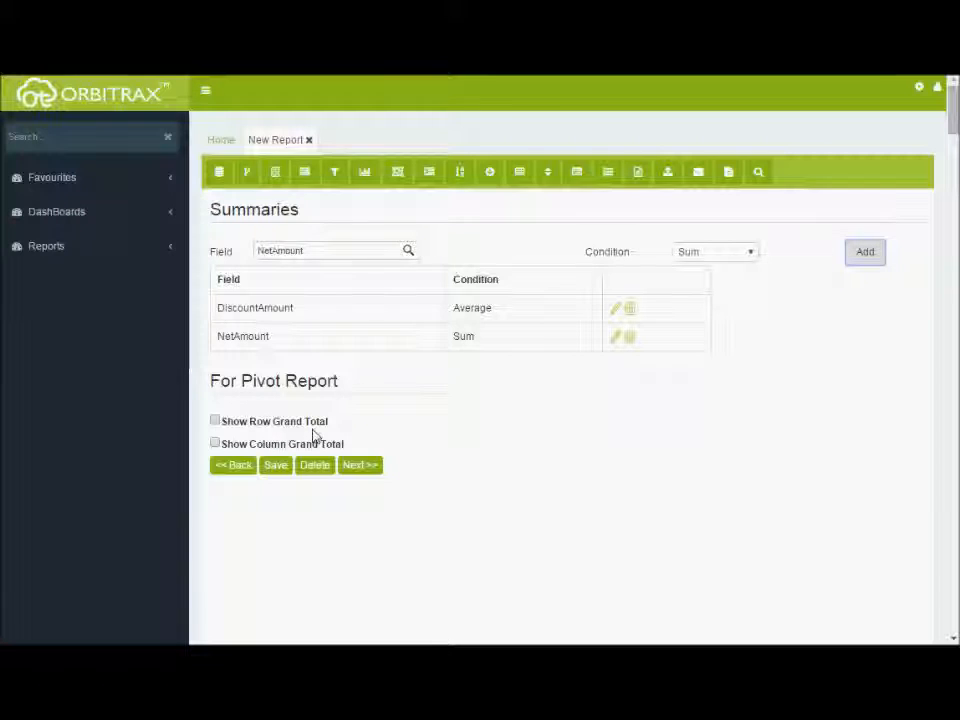
pyautogui.scroll(-1, 313, 435)
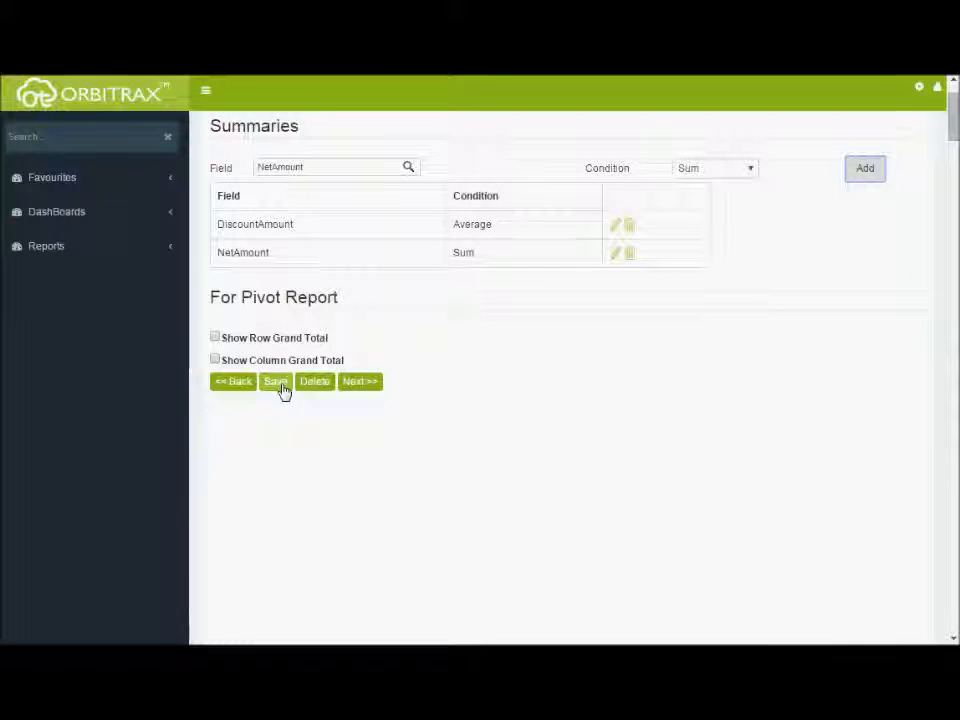
pyautogui.click(276, 382)
pyautogui.click(596, 192)
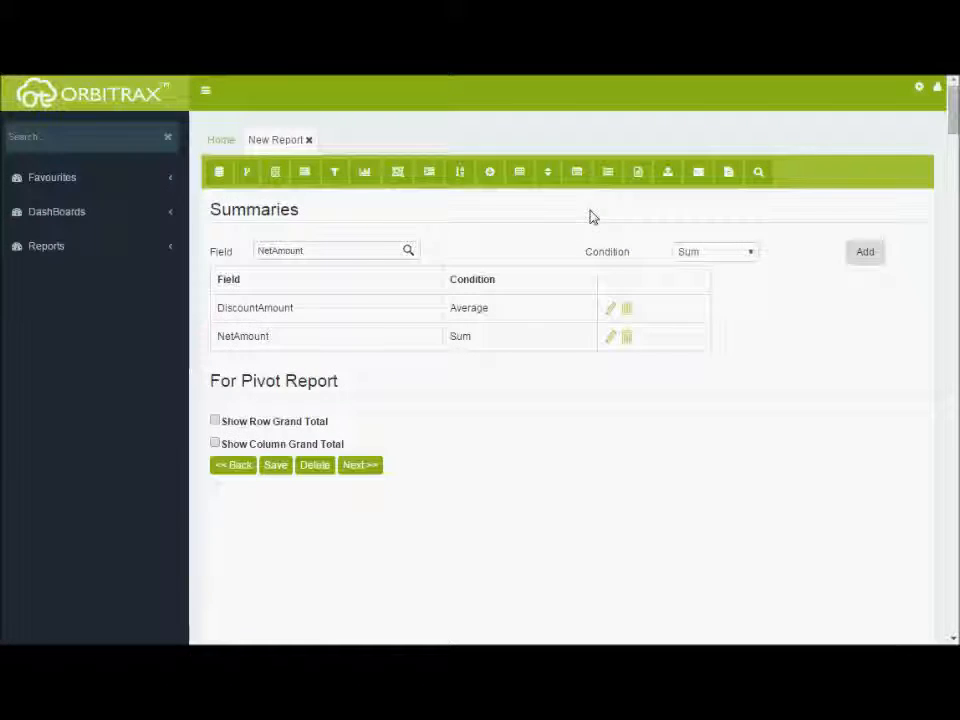
# - Add sorting by TransactionDate in Asc direction to the report and save it
pyautogui.click(457, 174)
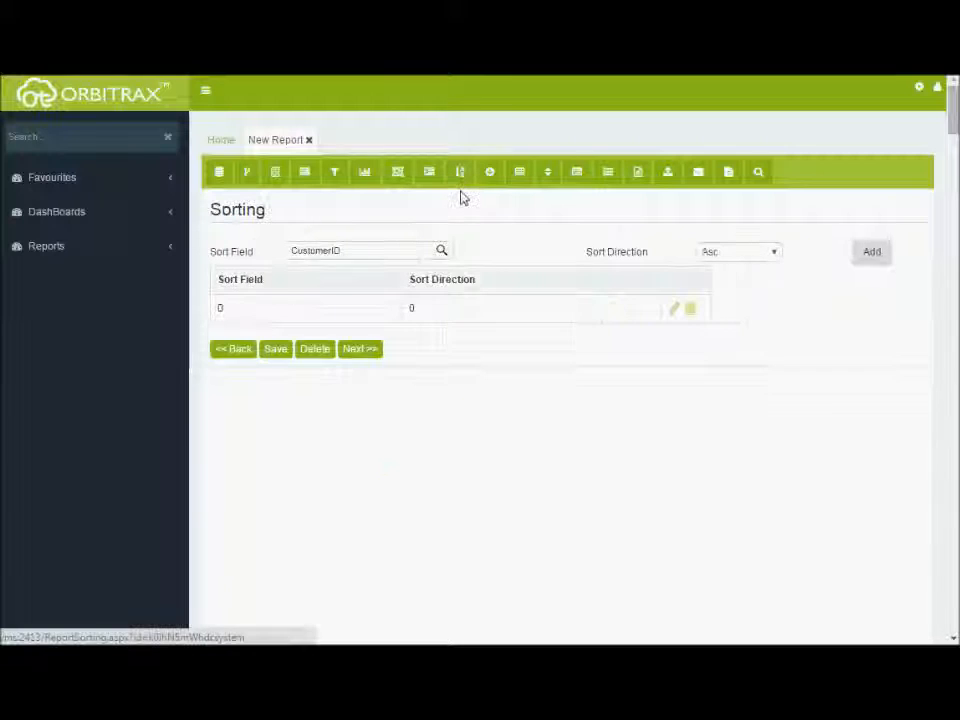
pyautogui.click(441, 252)
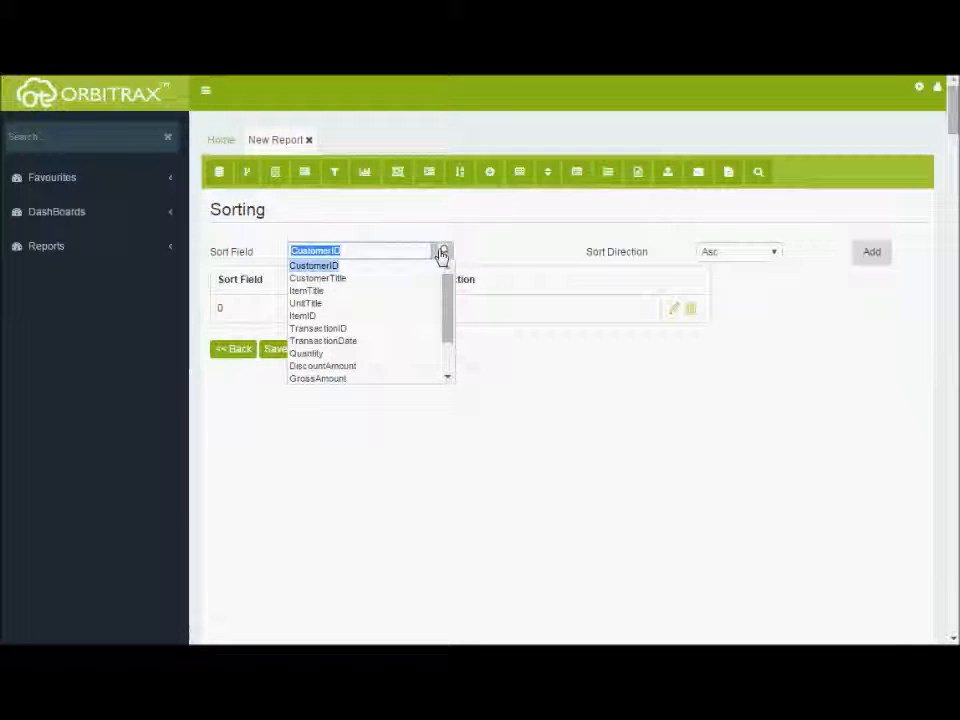
pyautogui.click(322, 340)
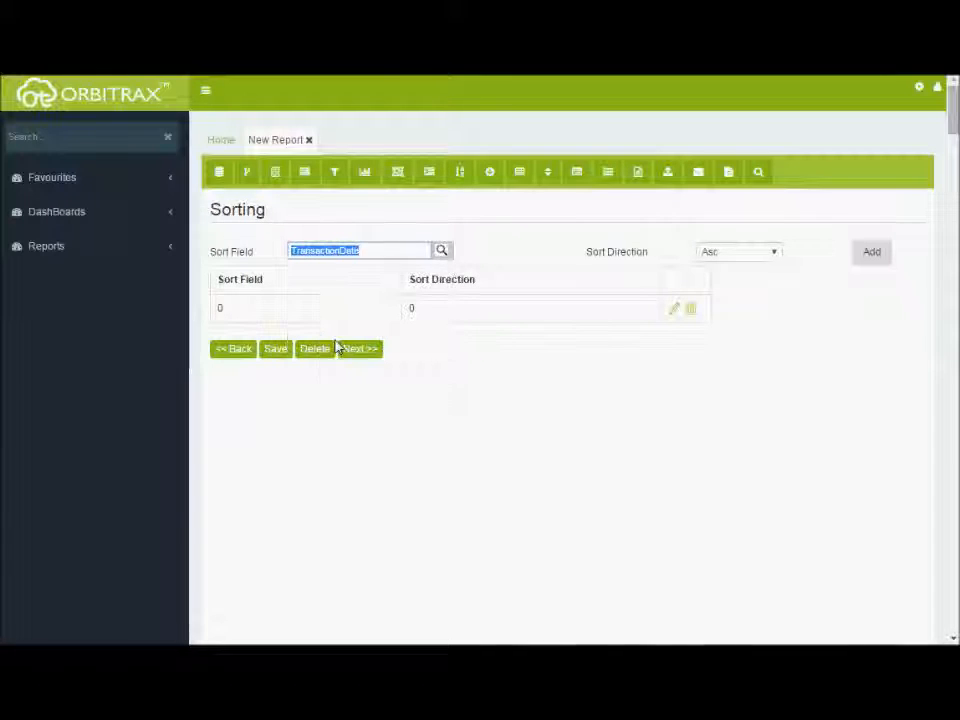
pyautogui.click(744, 259)
pyautogui.click(745, 266)
pyautogui.click(875, 264)
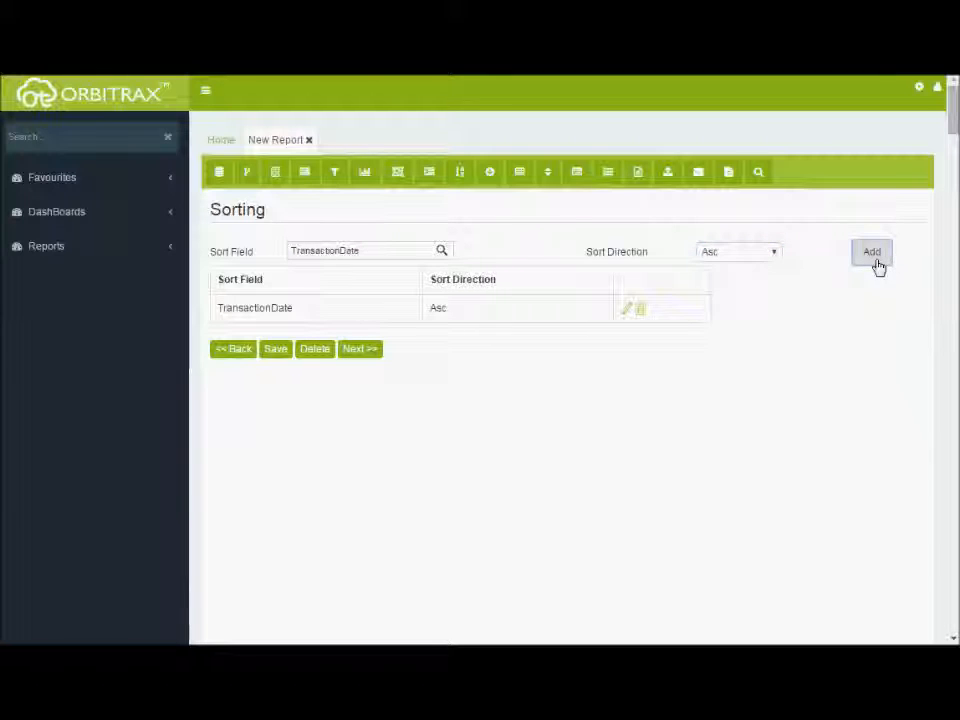
pyautogui.click(285, 356)
pyautogui.click(612, 190)
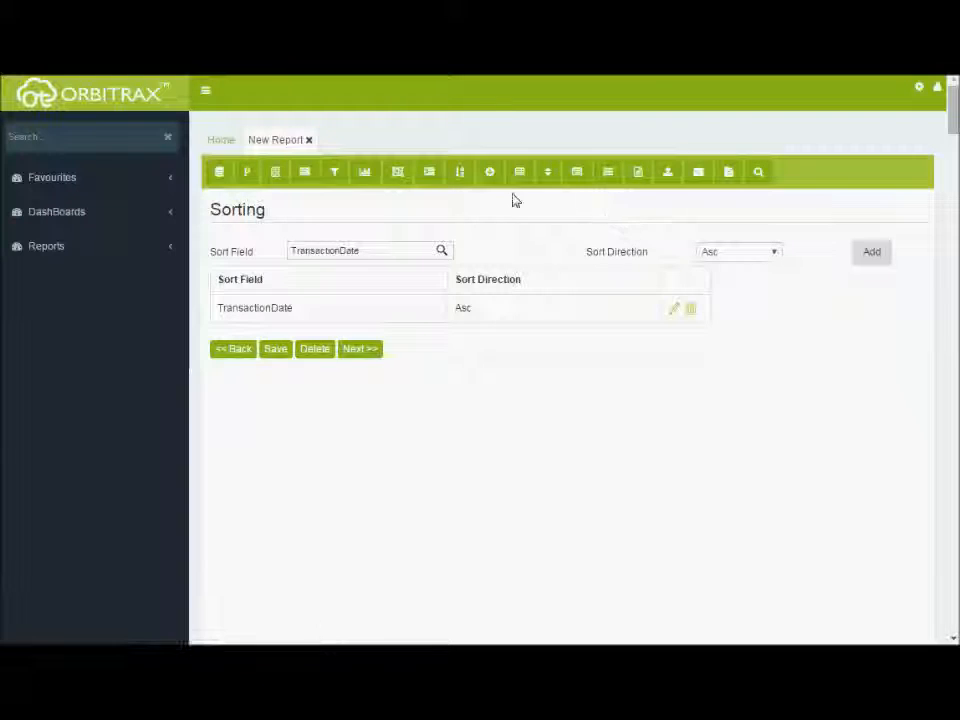
# - Assign report 1099, eSales > Documents > Customer Creation Document, as the drill-down for CustomerID and save it
pyautogui.click(490, 174)
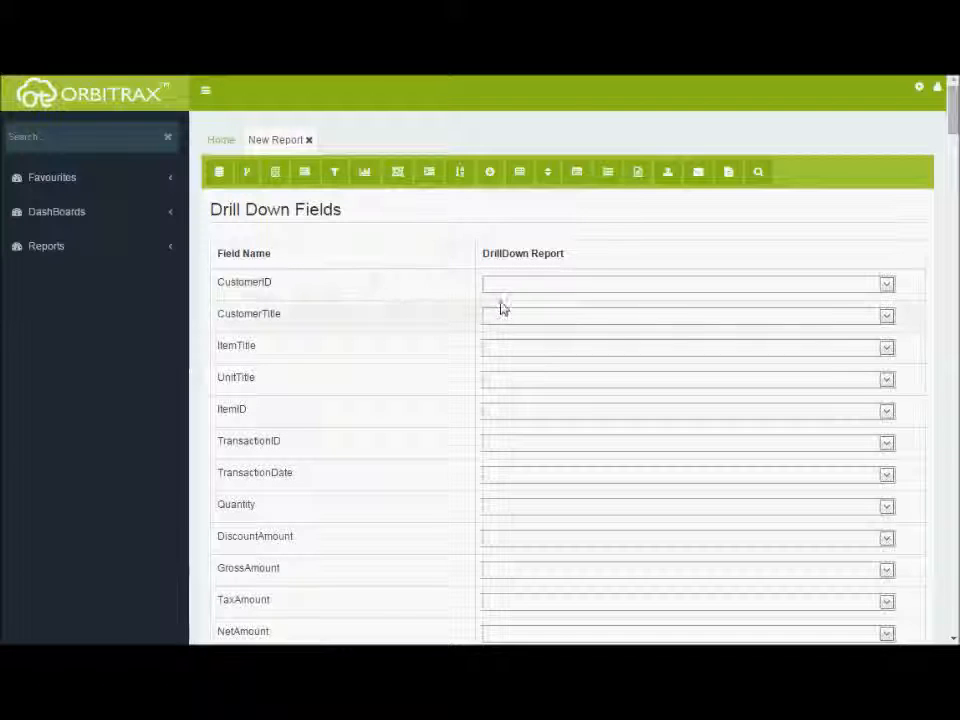
pyautogui.click(888, 290)
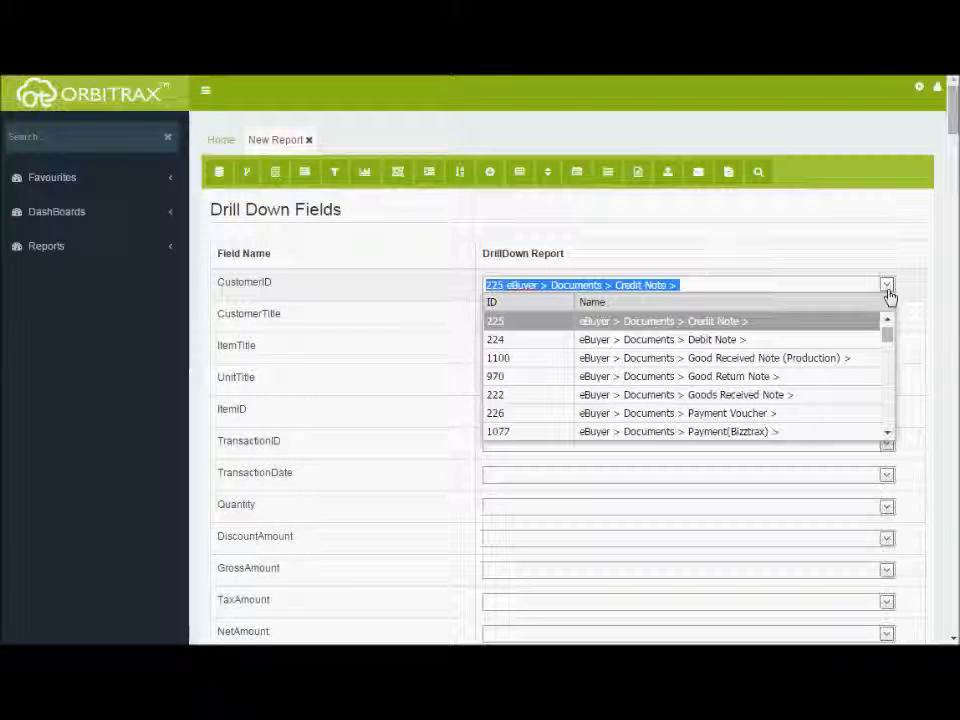
pyautogui.write('customer')
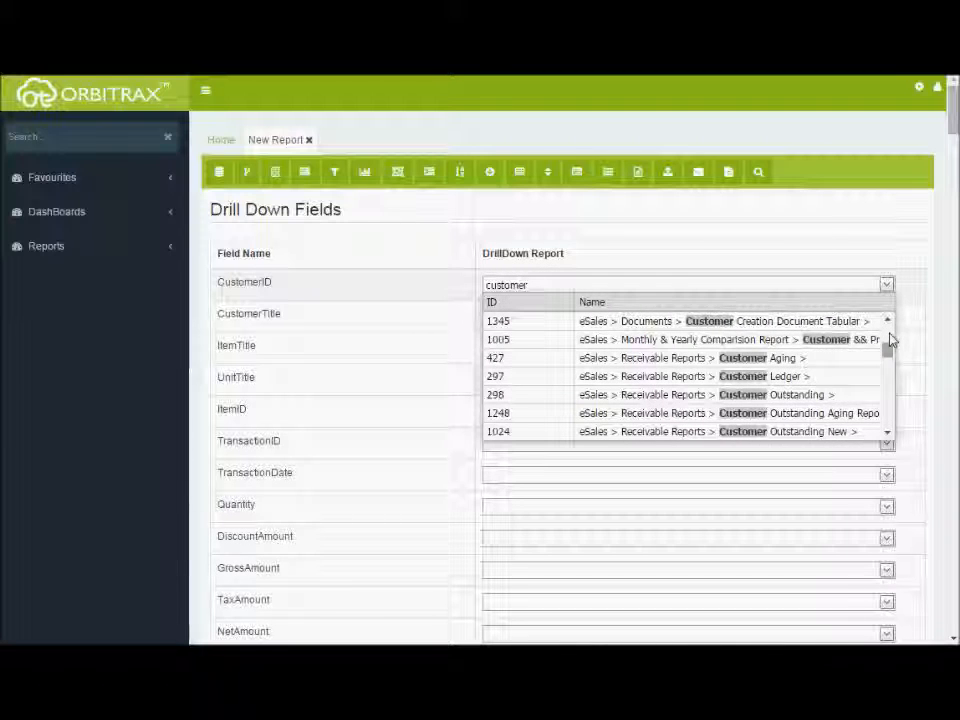
pyautogui.write(' crea')
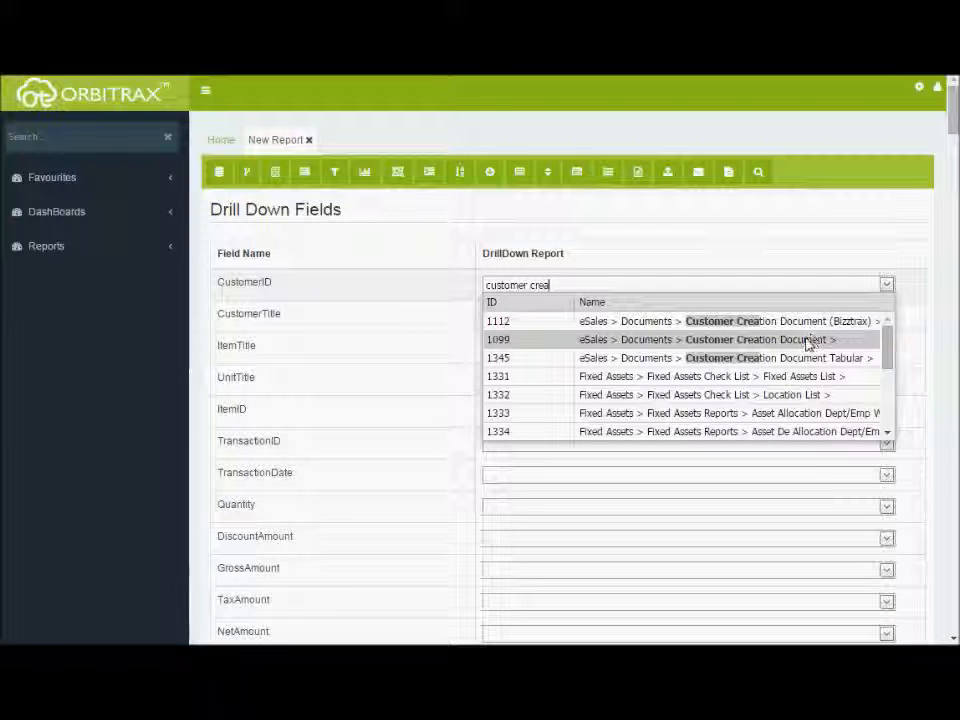
pyautogui.click(812, 339)
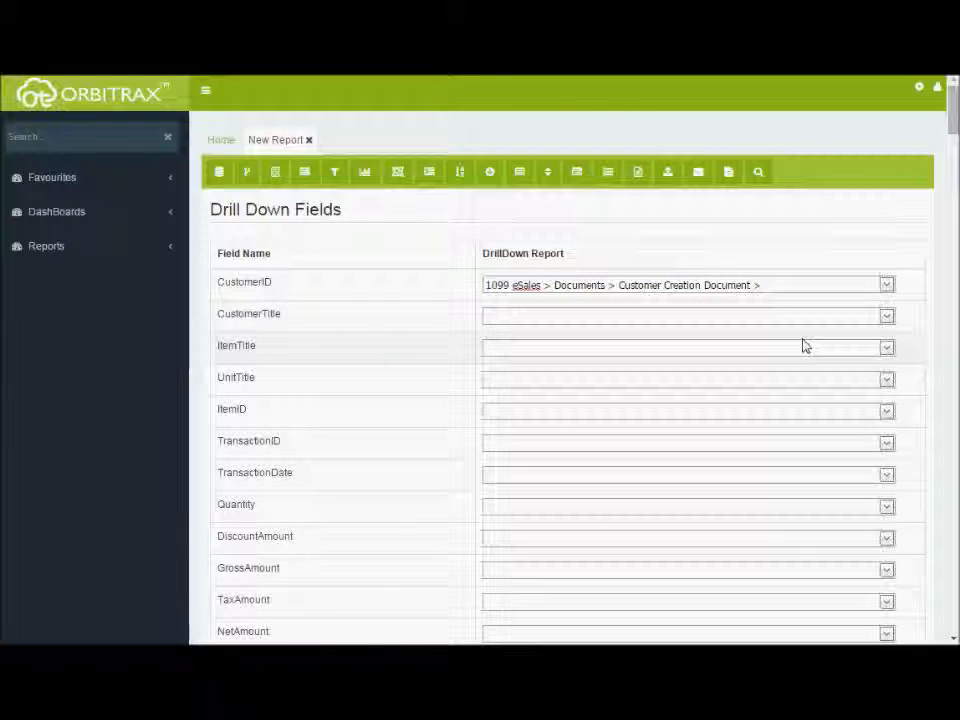
pyautogui.scroll(-3, 803, 345)
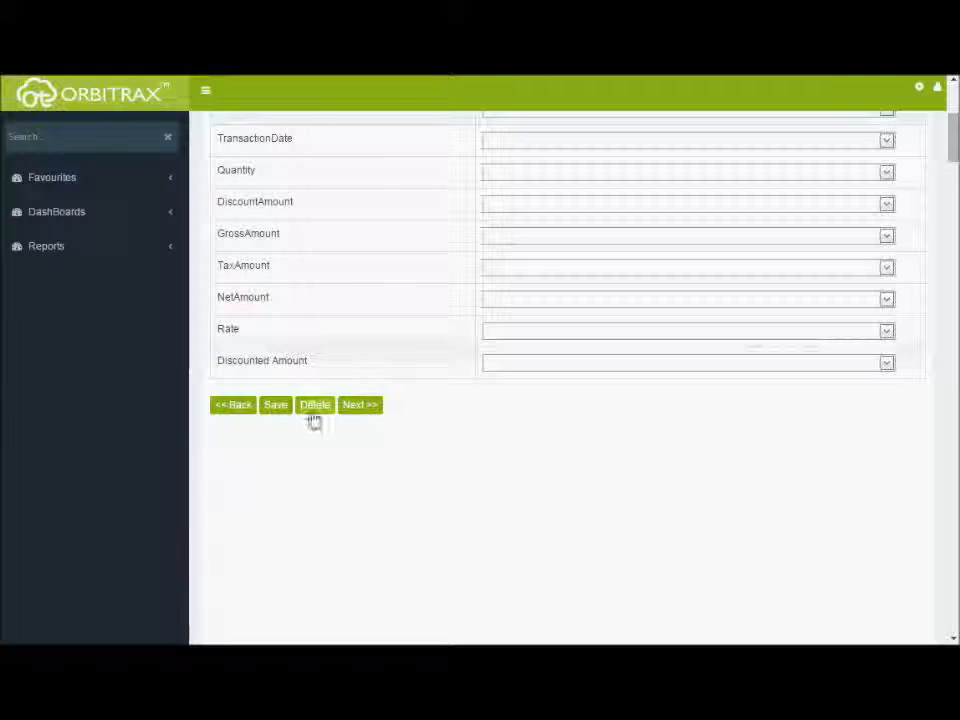
pyautogui.click(286, 416)
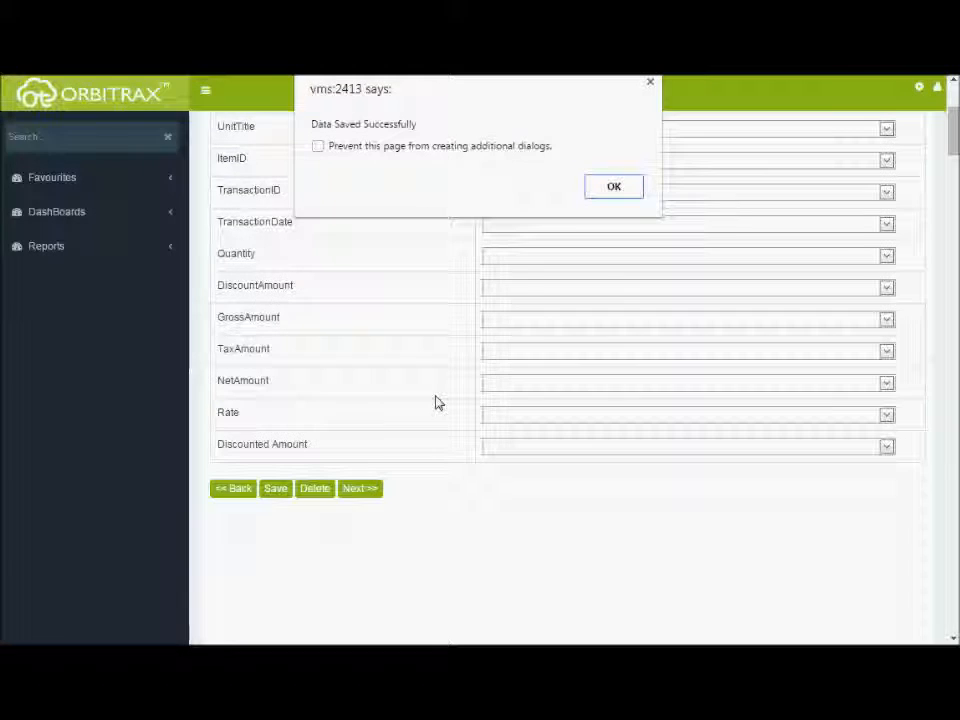
pyautogui.click(638, 189)
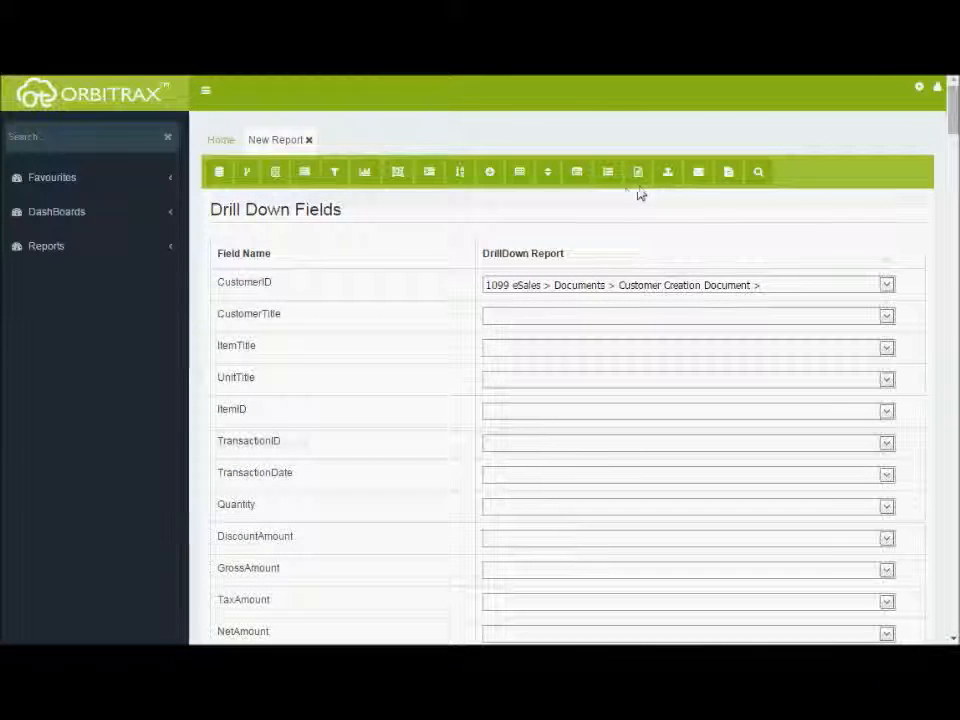
# - Set up a field formatting condition for TaxAmount with operator > and value 50000
pyautogui.click(520, 176)
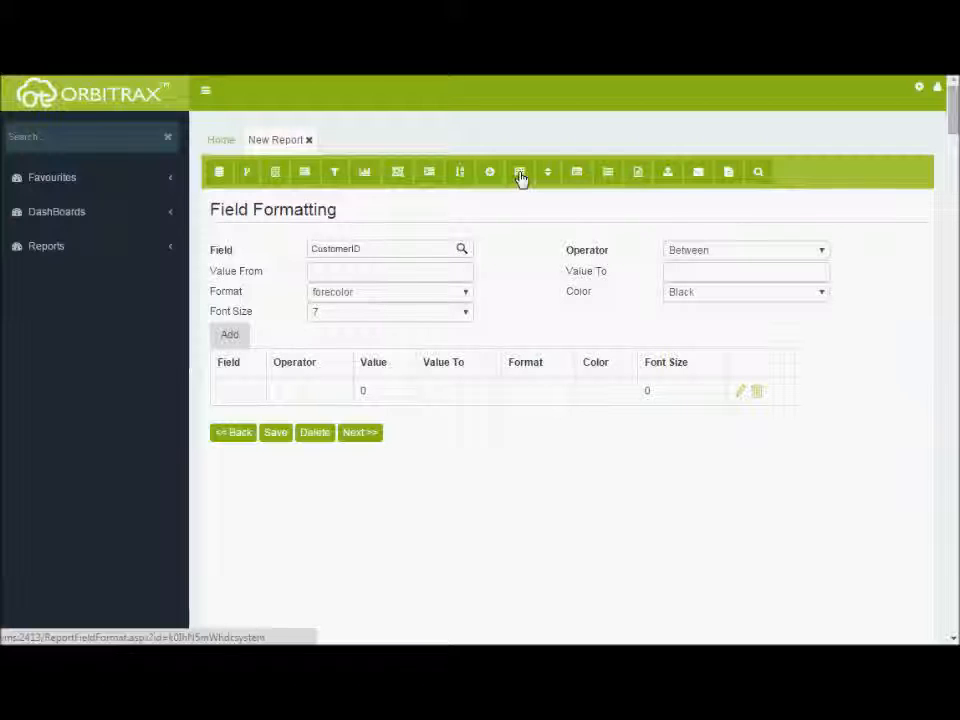
pyautogui.click(463, 250)
pyautogui.scroll(-3, 345, 310)
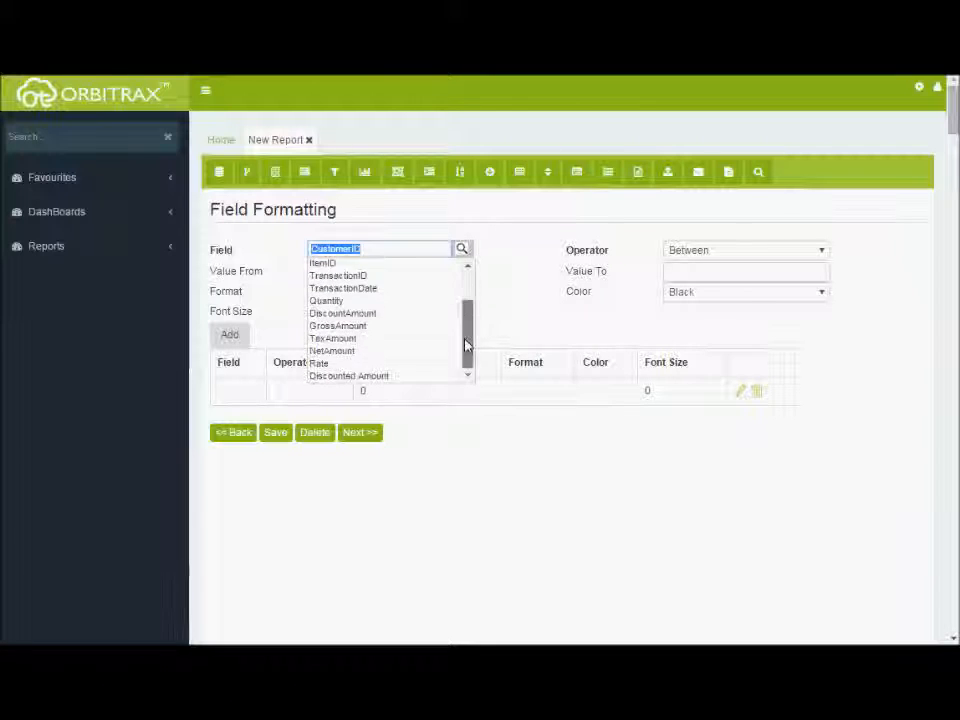
pyautogui.click(343, 338)
pyautogui.click(706, 252)
pyautogui.click(694, 305)
pyautogui.click(437, 268)
pyautogui.write('50000')
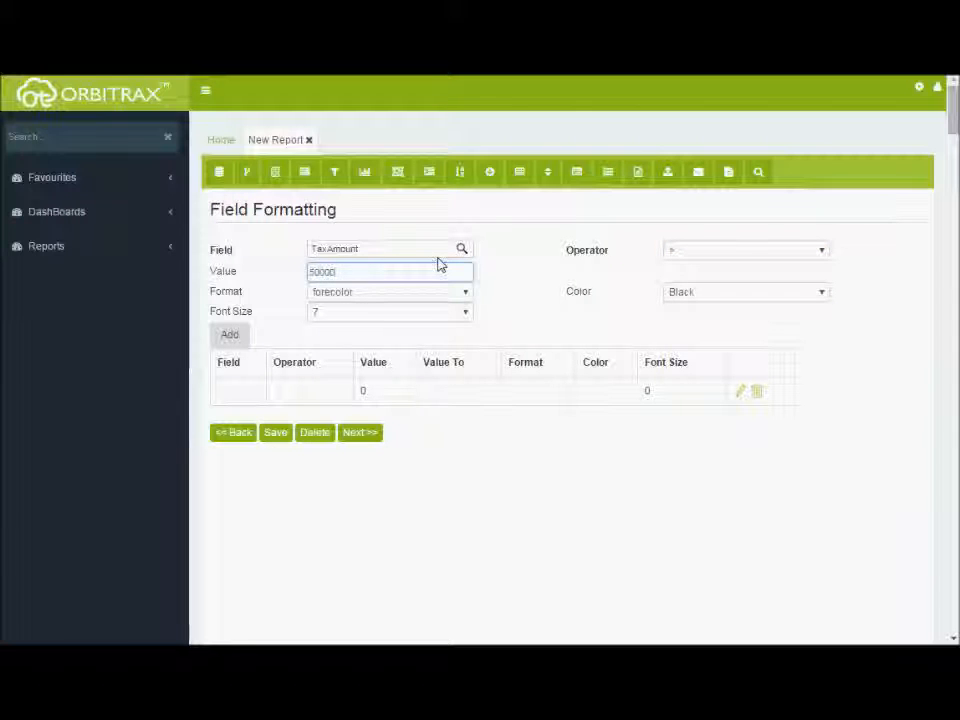
# - Give the TaxAmount rule format fontbold, color Red and font size 9, add it and save the field formatting
pyautogui.click(390, 292)
pyautogui.click(400, 334)
pyautogui.click(690, 292)
pyautogui.click(686, 324)
pyautogui.click(407, 313)
pyautogui.click(409, 355)
pyautogui.click(240, 341)
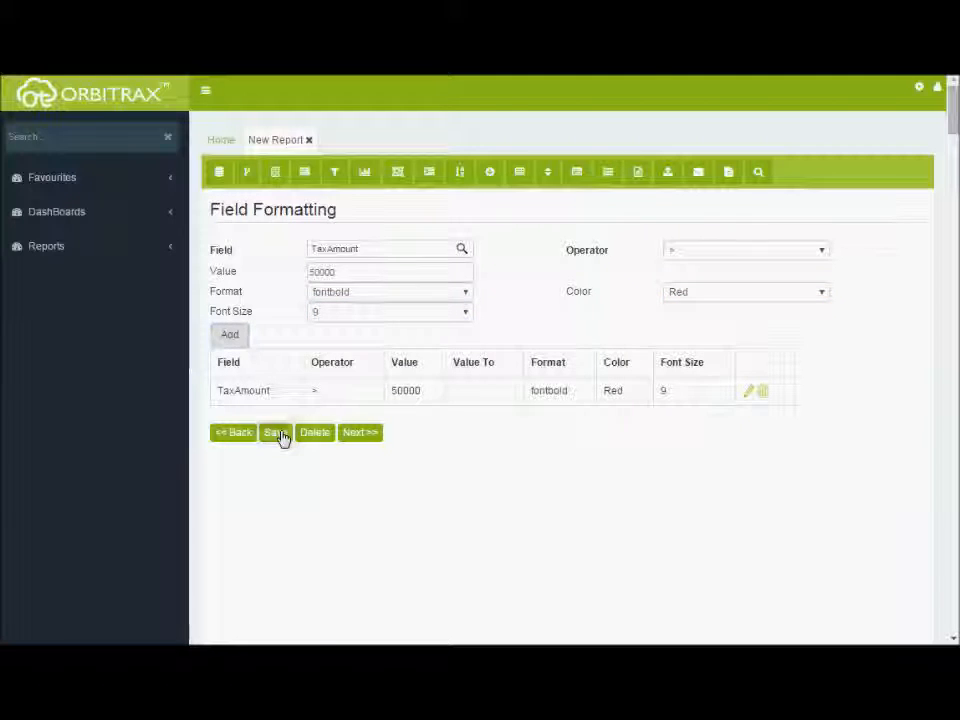
pyautogui.click(280, 434)
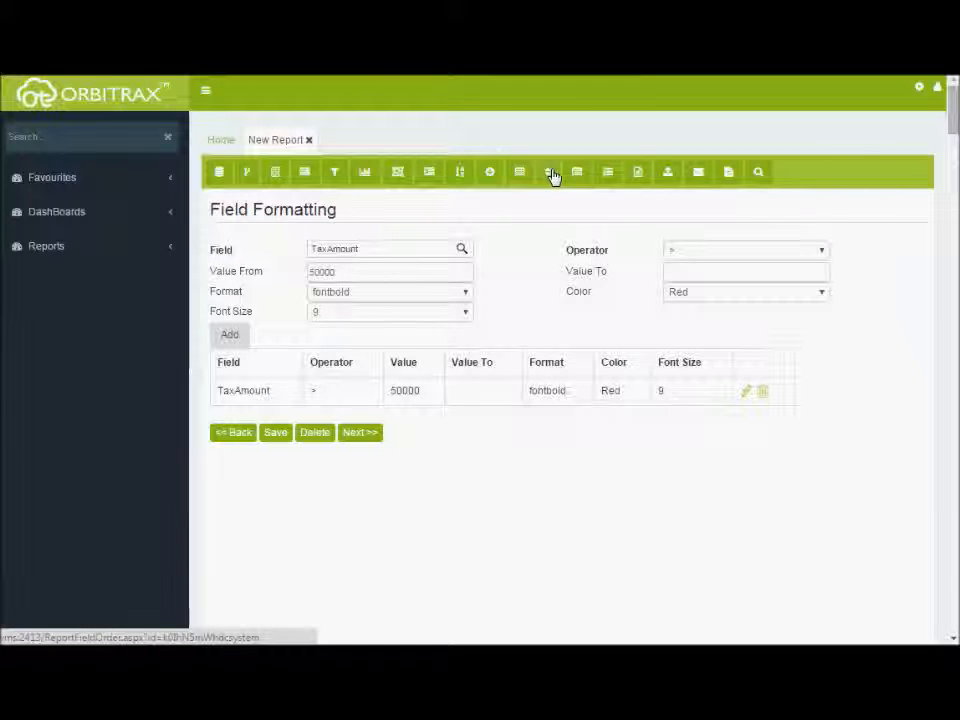
# - Move TransactionID to the first place in the report's field ordering
pyautogui.click(553, 174)
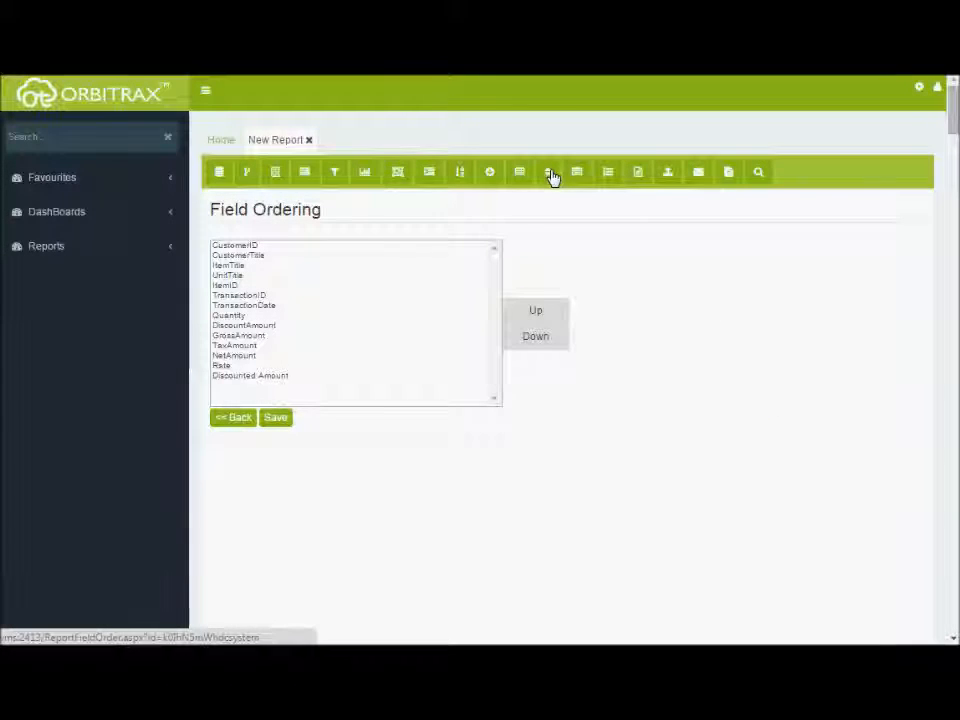
pyautogui.click(255, 296)
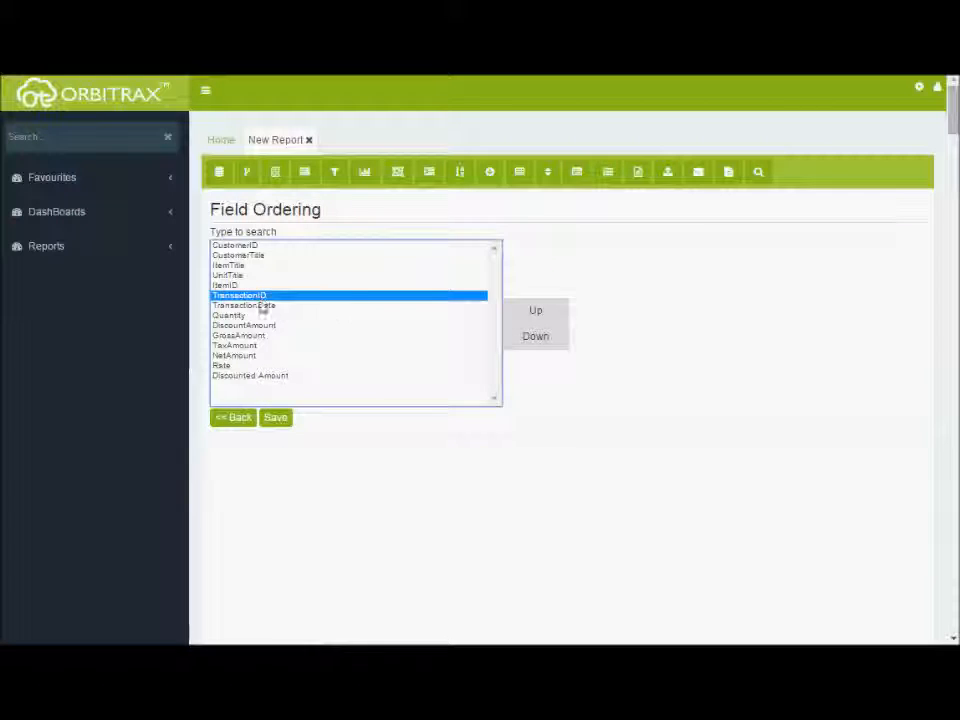
pyautogui.click(533, 312)
pyautogui.click(533, 312)
pyautogui.click(533, 312)
pyautogui.click(533, 312)
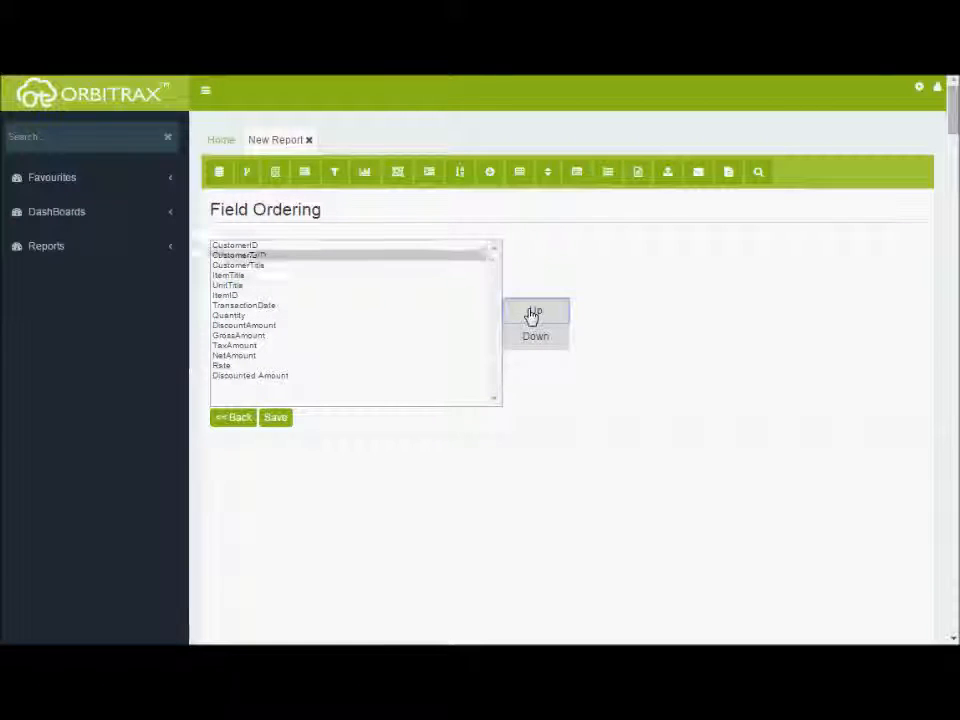
pyautogui.click(533, 312)
# - Place TransactionDate directly after TransactionID, ItemID before ItemTitle, and Rate and GrossAmount before DiscountAmount, and save the field ordering
pyautogui.click(262, 305)
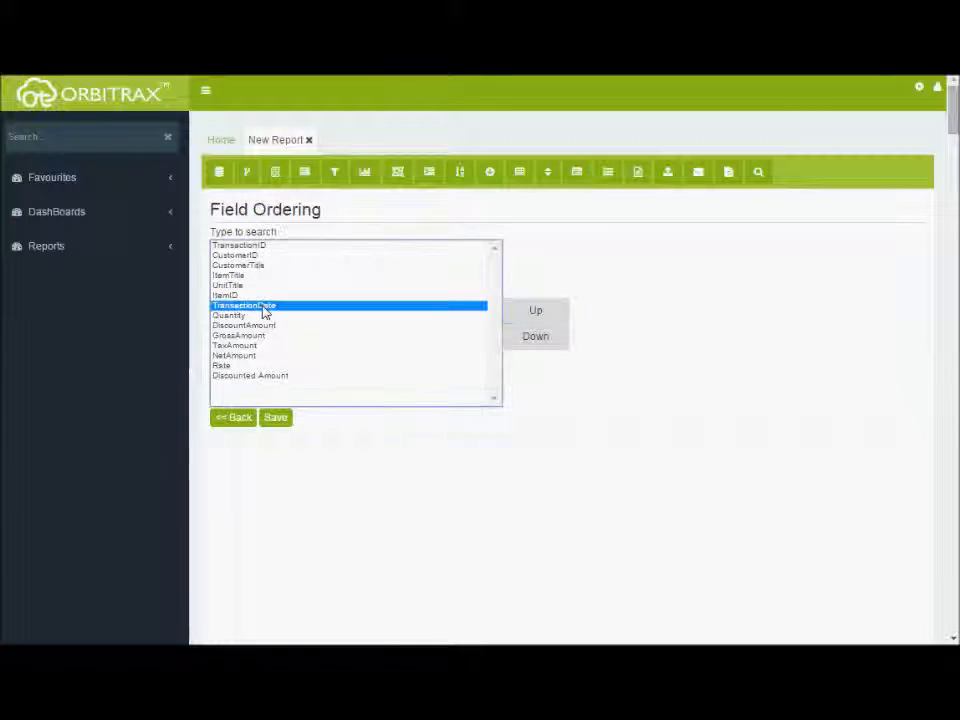
pyautogui.click(560, 317)
pyautogui.click(560, 317)
pyautogui.click(560, 317)
pyautogui.click(560, 317)
pyautogui.click(560, 317)
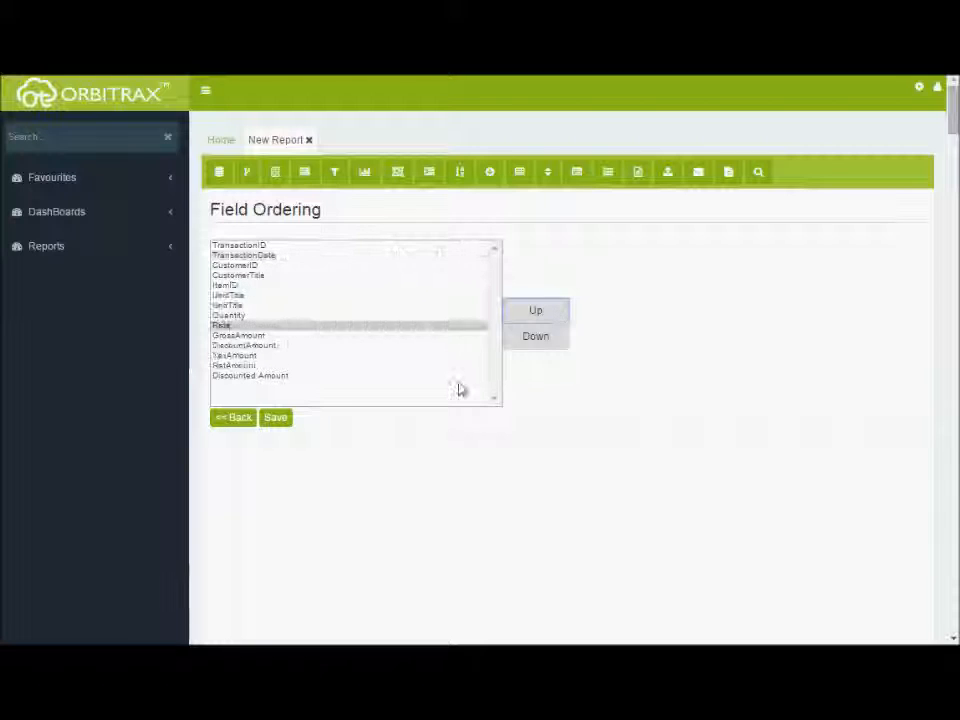
pyautogui.click(274, 420)
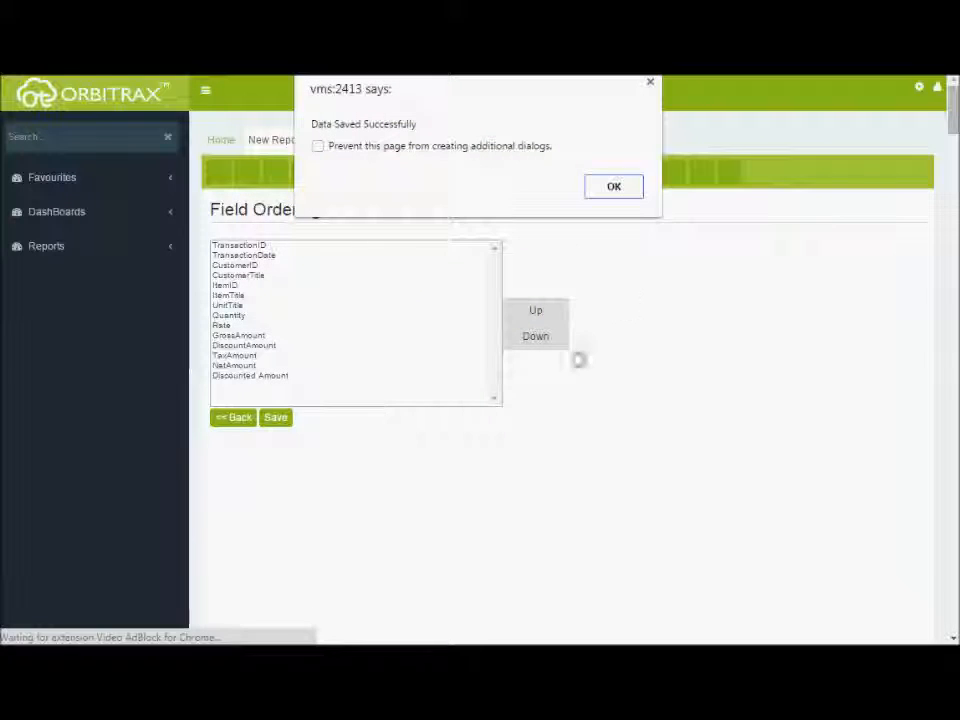
pyautogui.click(626, 190)
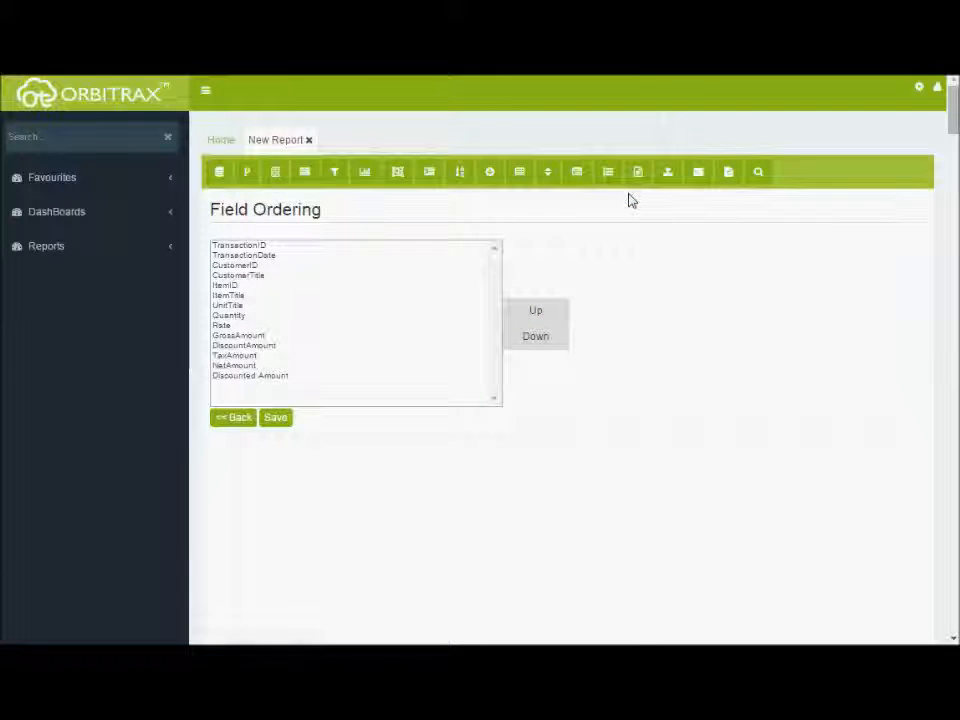
# - Start a report criterion titled From Date that uses the From Date parameter
pyautogui.click(572, 172)
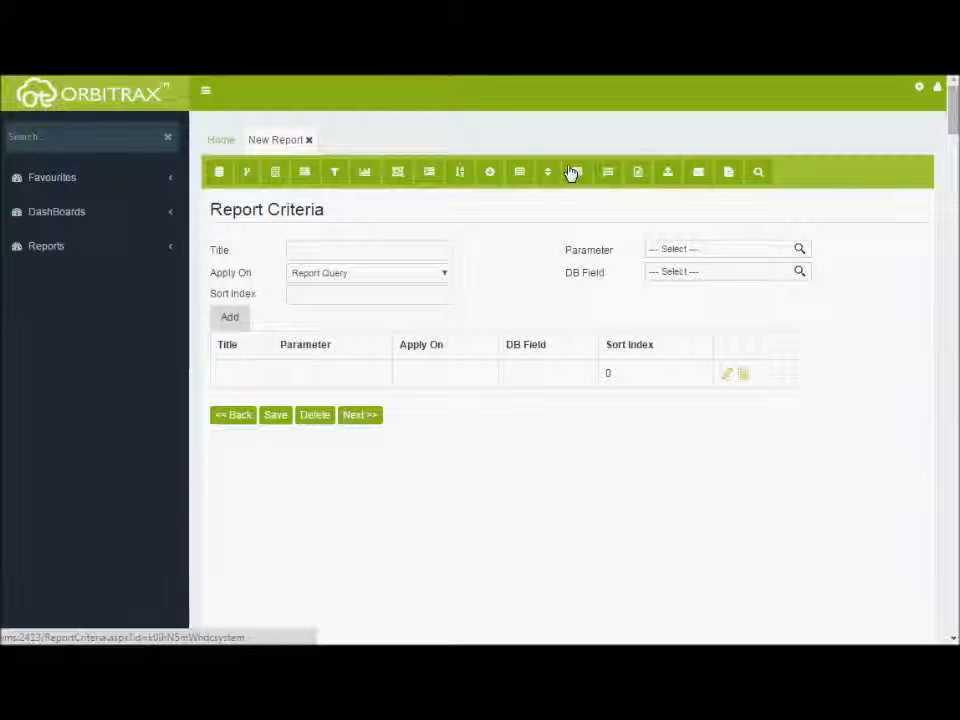
pyautogui.click(424, 255)
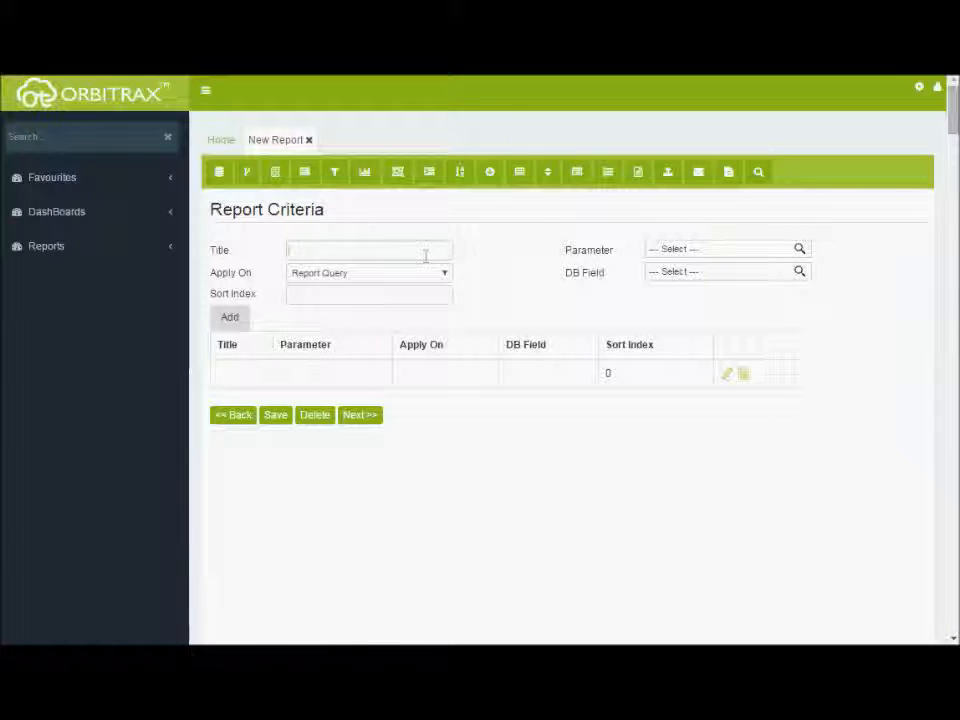
pyautogui.write('From Date')
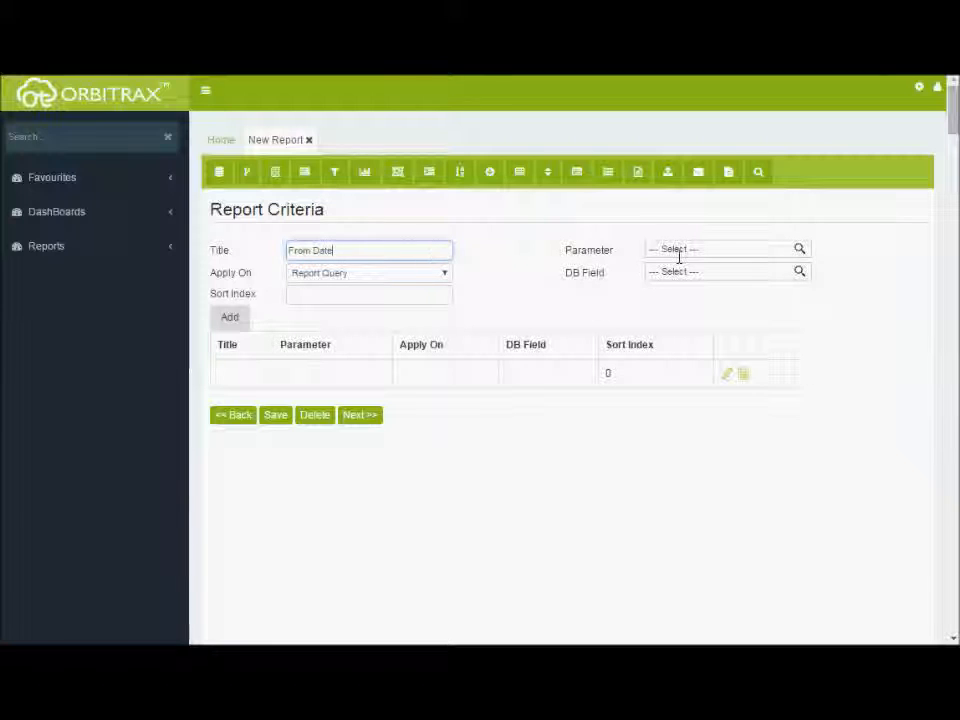
pyautogui.click(679, 252)
pyautogui.moveTo(797, 285); pyautogui.dragTo(809, 294)
pyautogui.write('Fro')
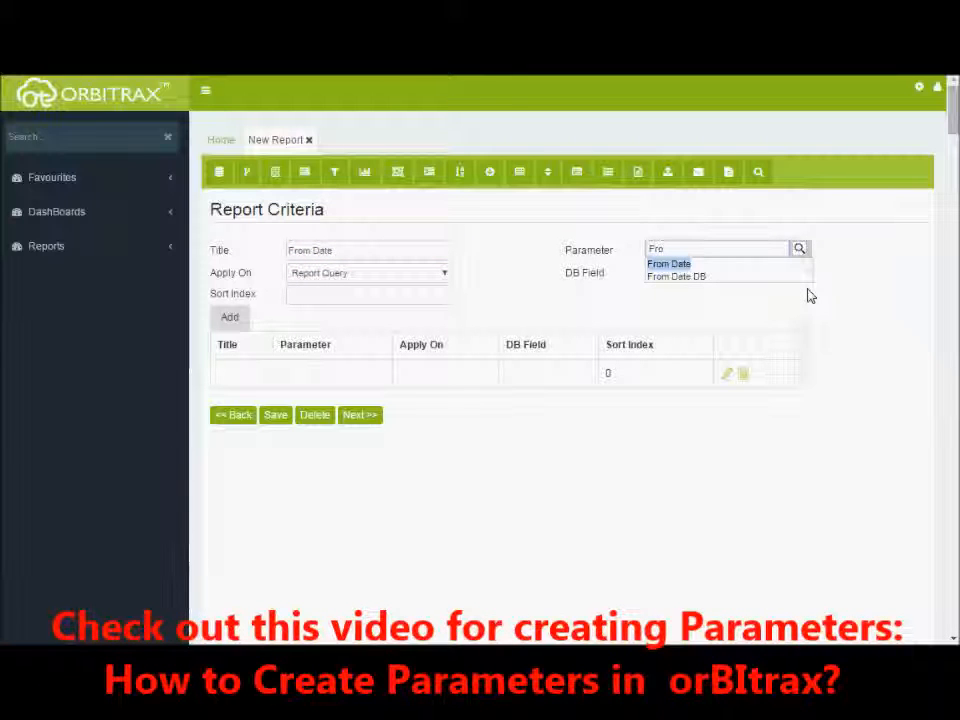
pyautogui.press('Return')
# - Apply the From Date criterion on Report Query with DB field vwdb_SaleOrder.TransactionDate and sort index 0, and add it
pyautogui.click(443, 273)
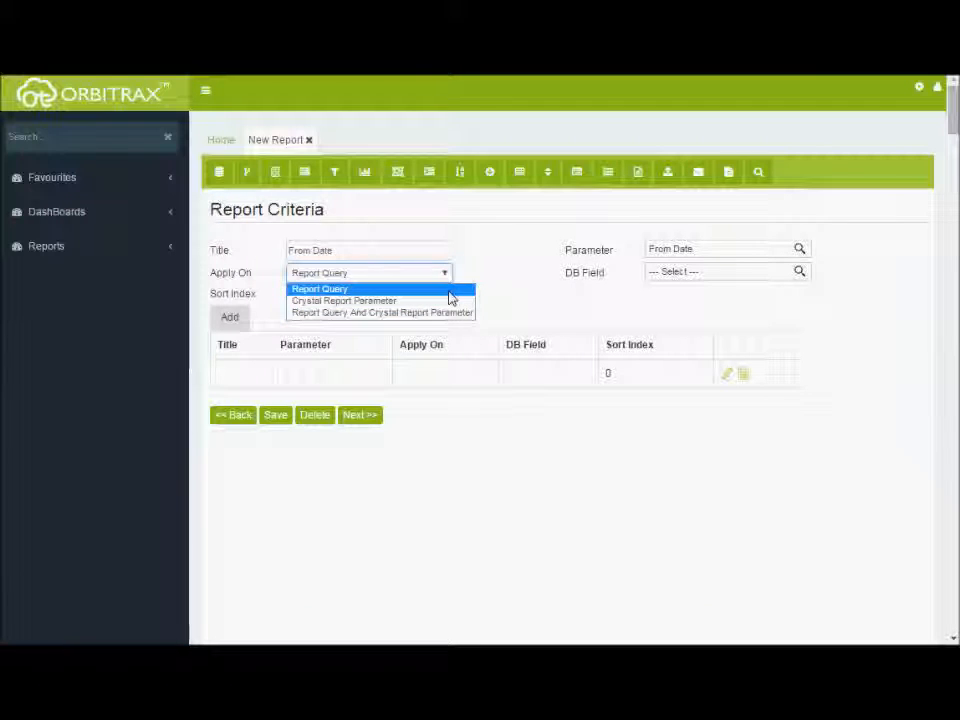
pyautogui.click(449, 290)
pyautogui.click(668, 273)
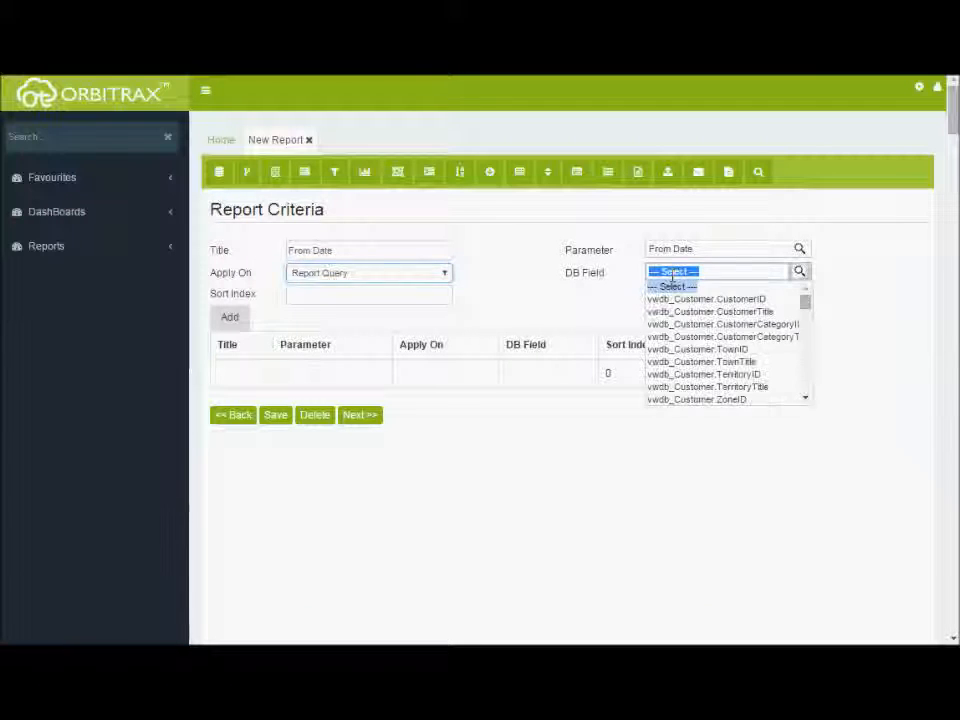
pyautogui.moveTo(806, 306); pyautogui.dragTo(803, 370)
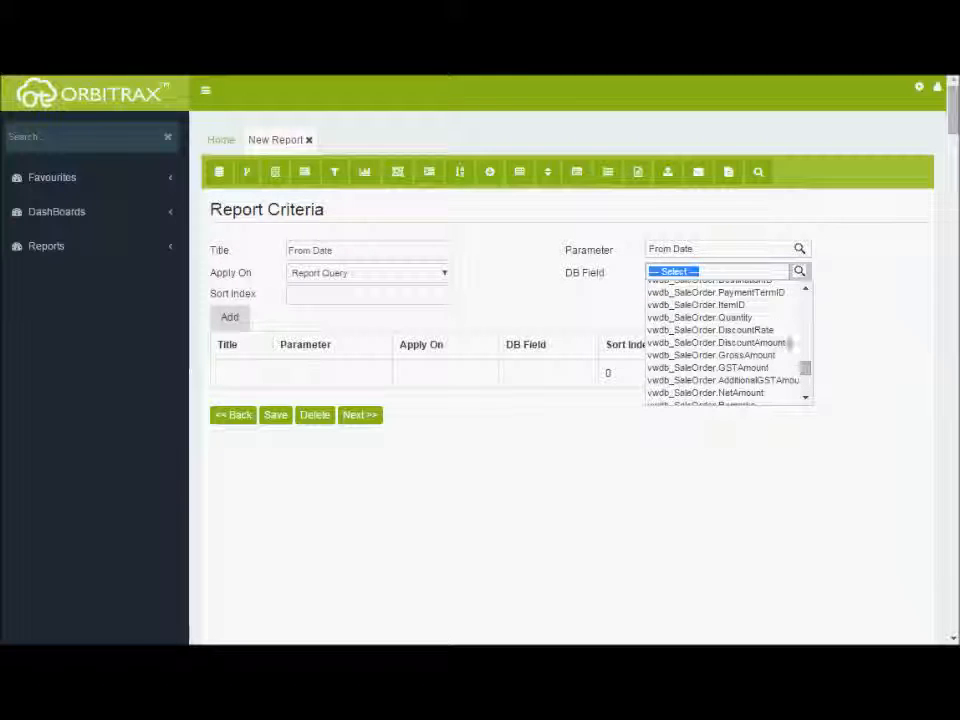
pyautogui.scroll(2, 758, 338)
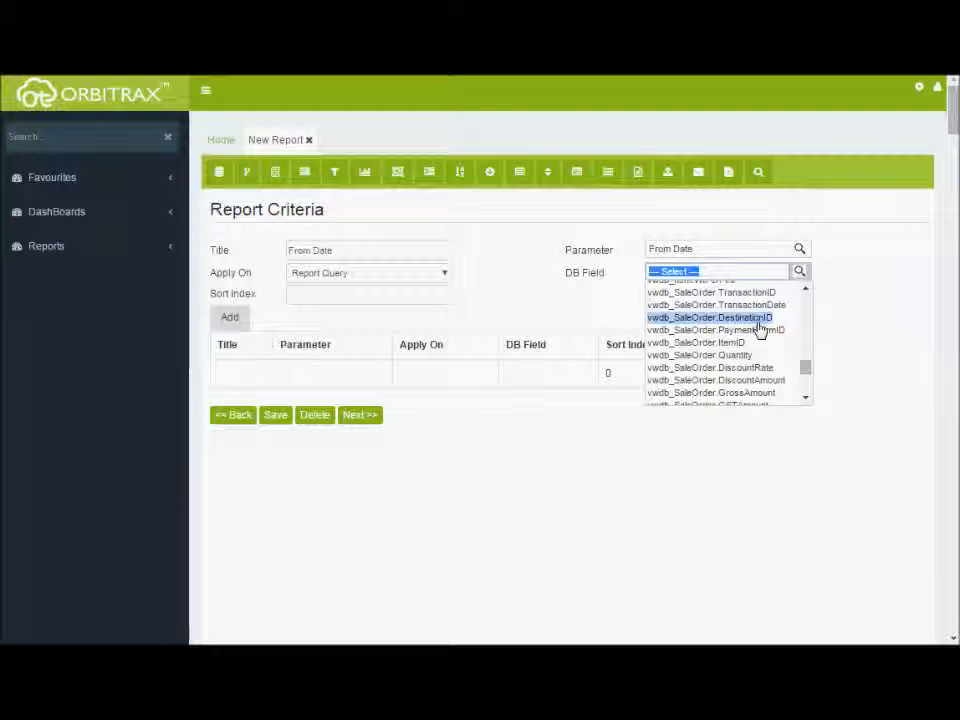
pyautogui.click(760, 307)
pyautogui.click(426, 297)
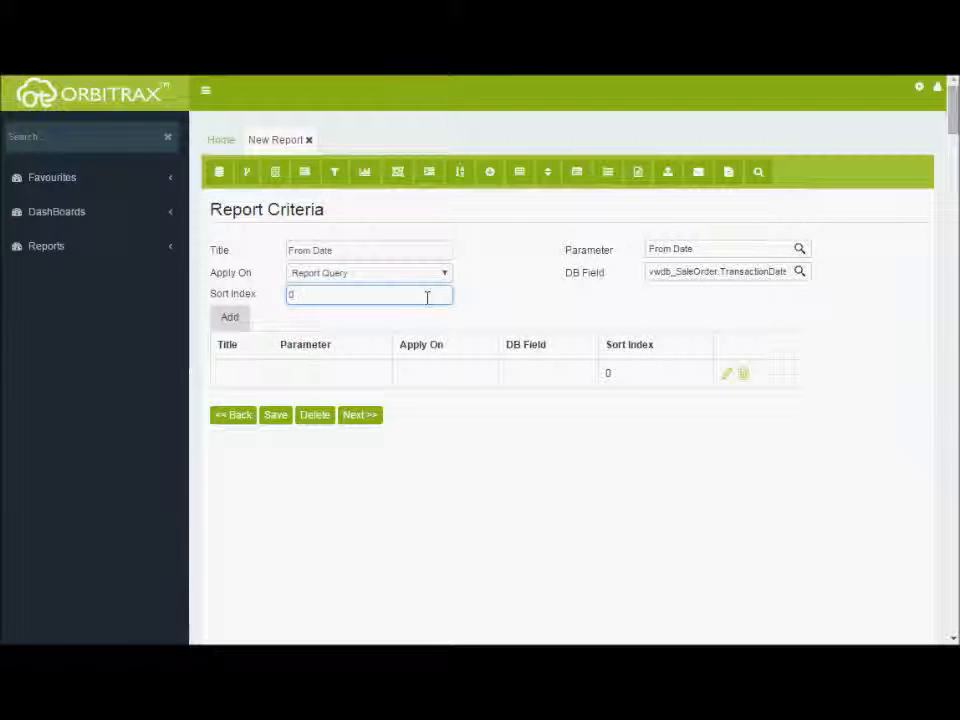
pyautogui.click(231, 322)
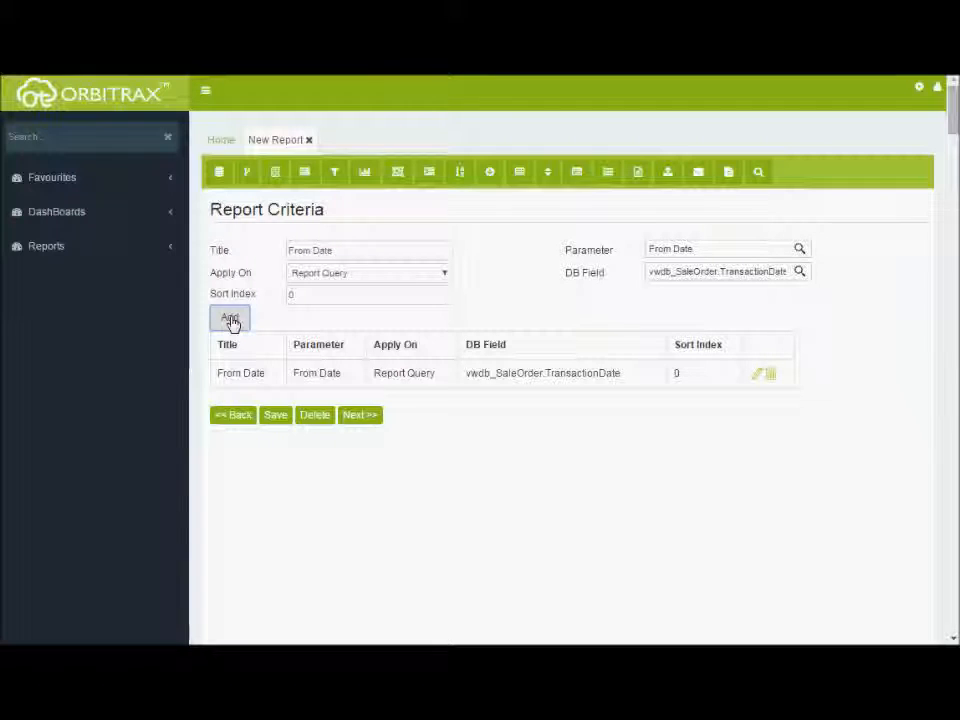
# - Add a To Date criterion with the To Date parameter, applied on Report Query, with sort index 1
pyautogui.tripleClick(371, 253)
pyautogui.write('To Date')
pyautogui.press('Tab')
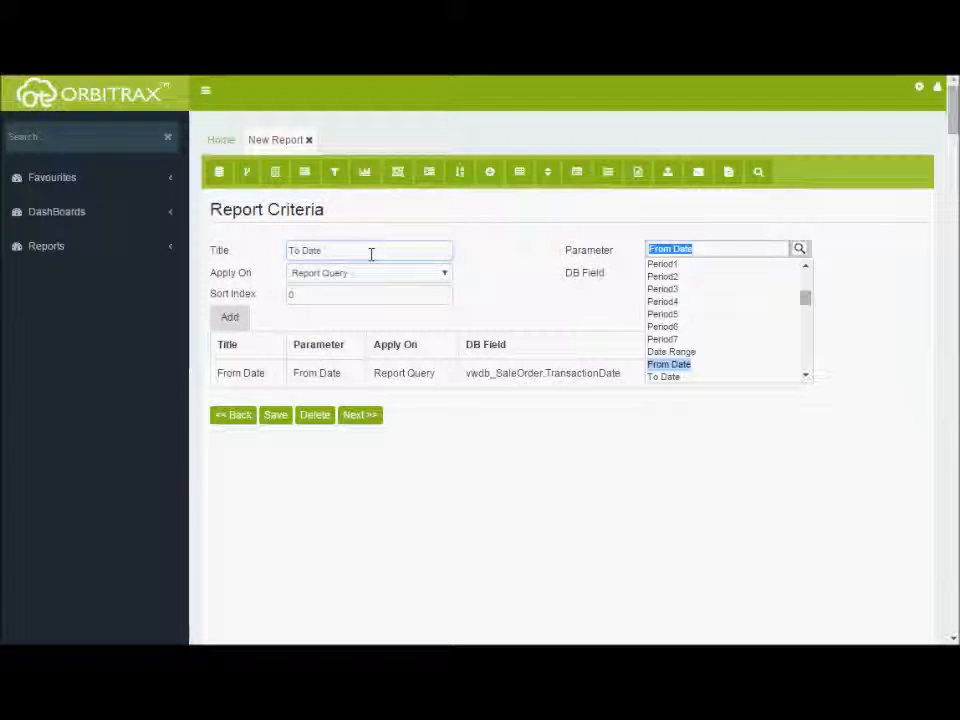
pyautogui.write('To')
pyautogui.press('Down')
pyautogui.press('Return')
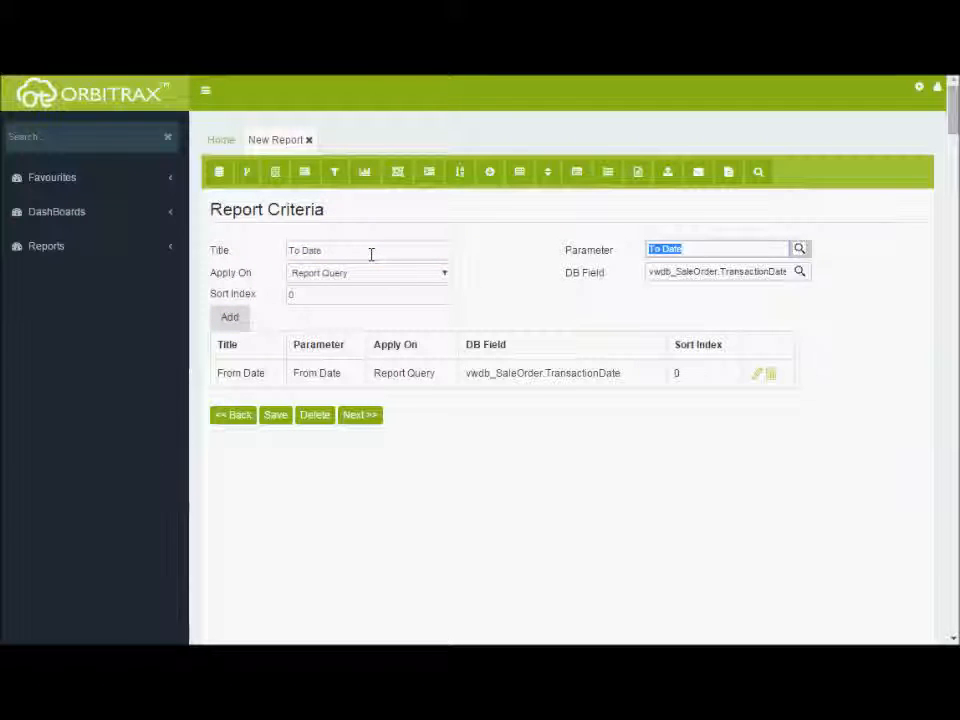
pyautogui.click(388, 274)
pyautogui.click(424, 286)
pyautogui.click(406, 300)
pyautogui.write('1')
pyautogui.click(229, 317)
# - Title a third report criterion Item and assign it the Item MultiList parameter
pyautogui.doubleClick(312, 250)
pyautogui.press('BackSpace')
pyautogui.press('BackSpace')
pyautogui.press('BackSpace')
pyautogui.press('BackSpace')
pyautogui.write('Item')
pyautogui.press('Tab')
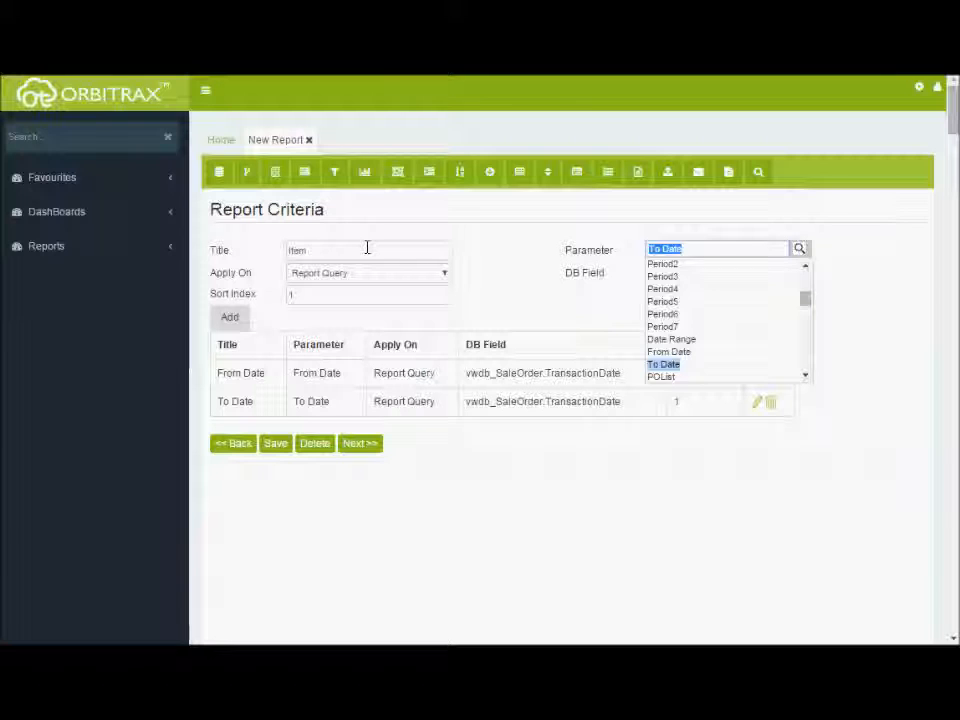
pyautogui.write('Item')
pyautogui.press('Return')
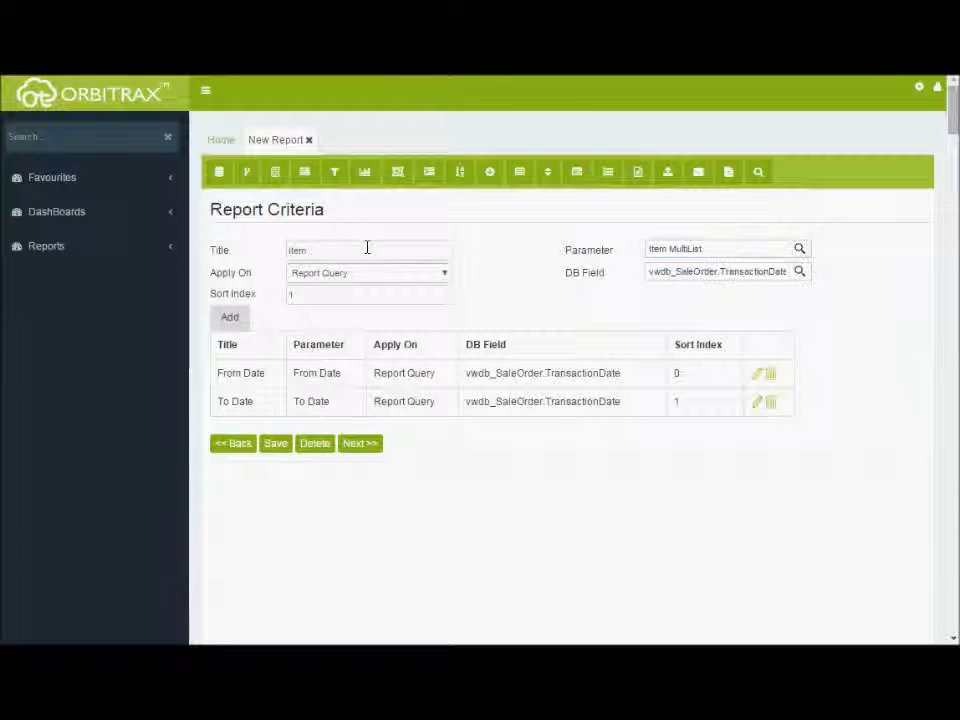
# - Set the Item criterion's DB field to vwdb_SaleOrder.ItemID and sort index to 2, add it and save the report criteria
pyautogui.click(715, 272)
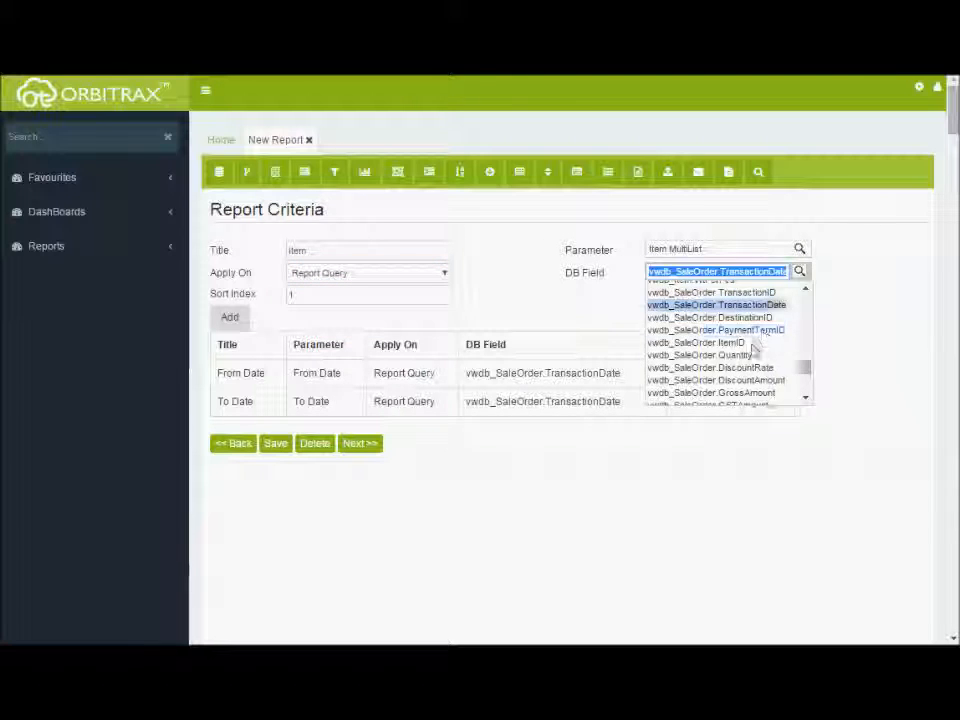
pyautogui.click(752, 343)
pyautogui.click(364, 295)
pyautogui.press('BackSpace')
pyautogui.write('2')
pyautogui.click(230, 317)
pyautogui.click(275, 471)
pyautogui.click(603, 187)
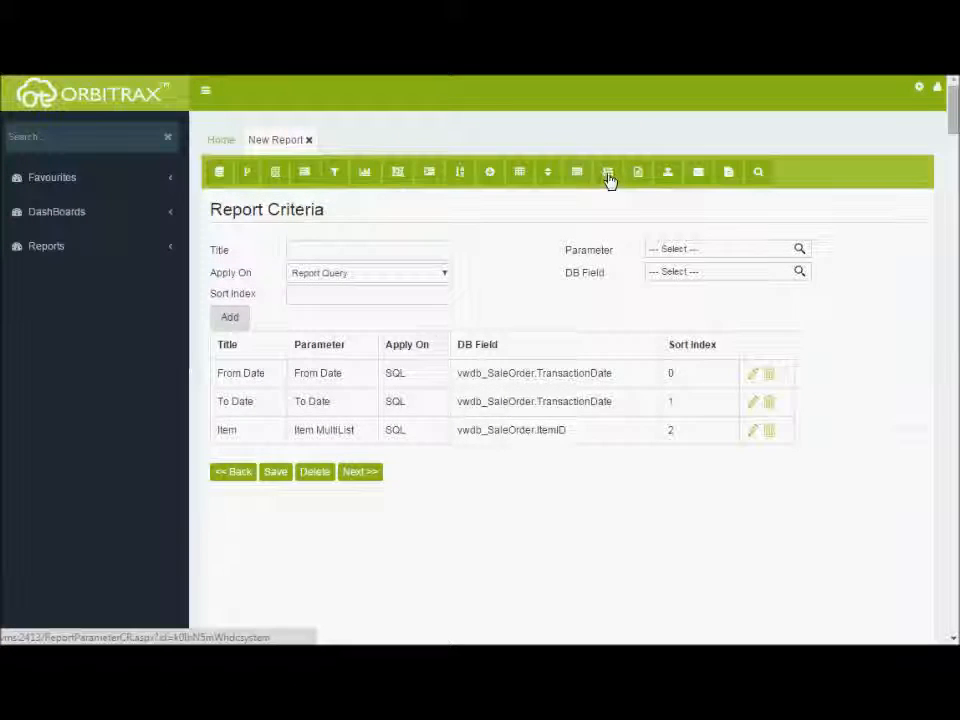
# - View the Report Parameter CR page and review the report's Properties summary from the source views to the query
pyautogui.click(606, 180)
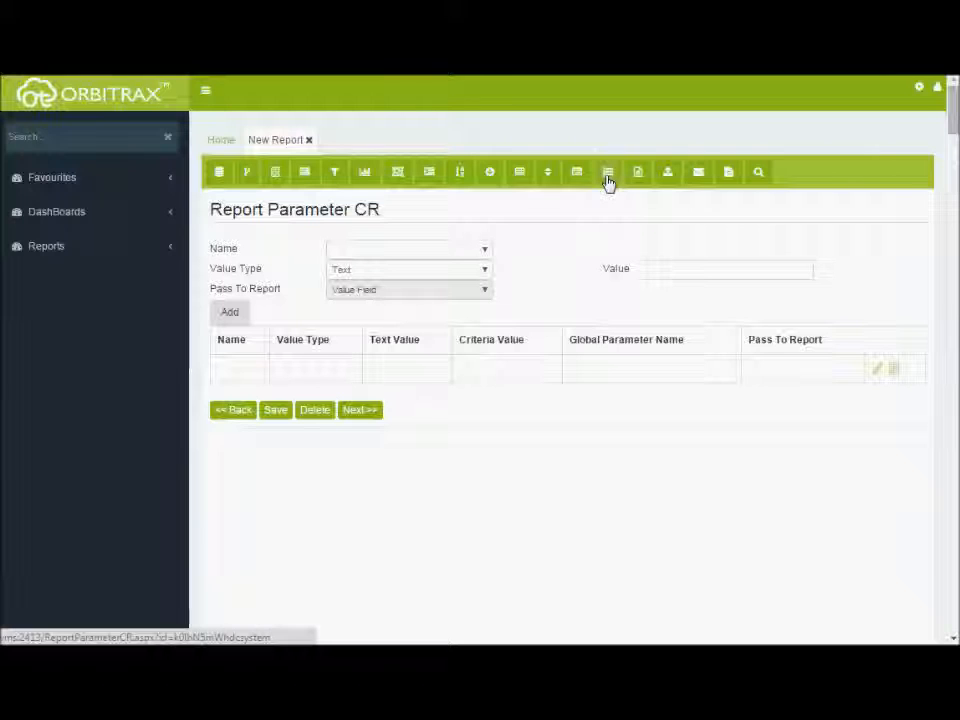
pyautogui.click(637, 175)
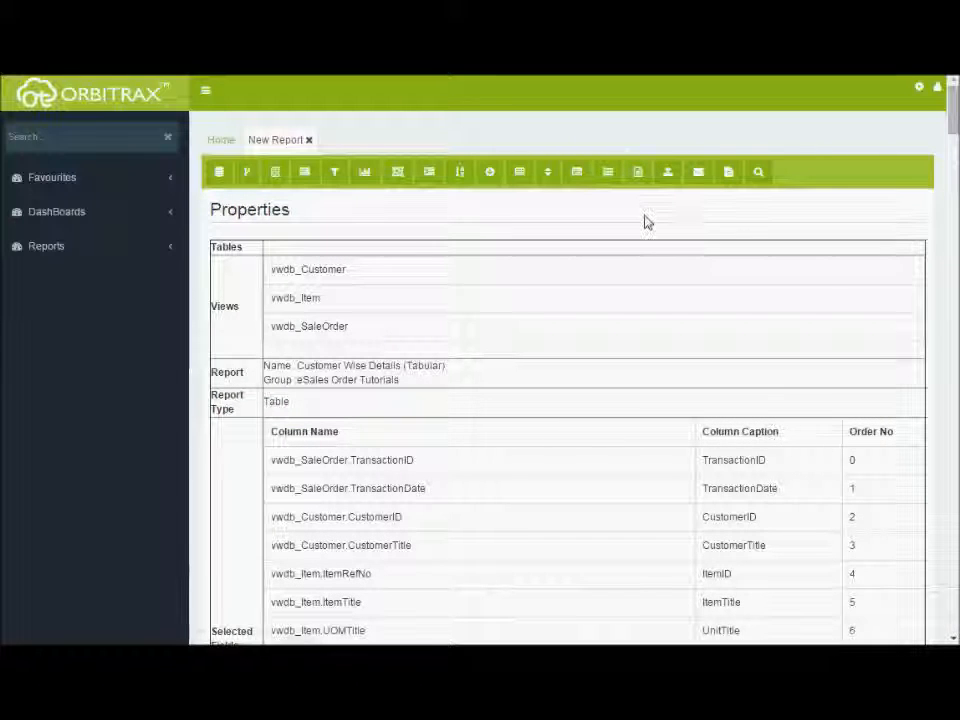
pyautogui.scroll(-10, 645, 222)
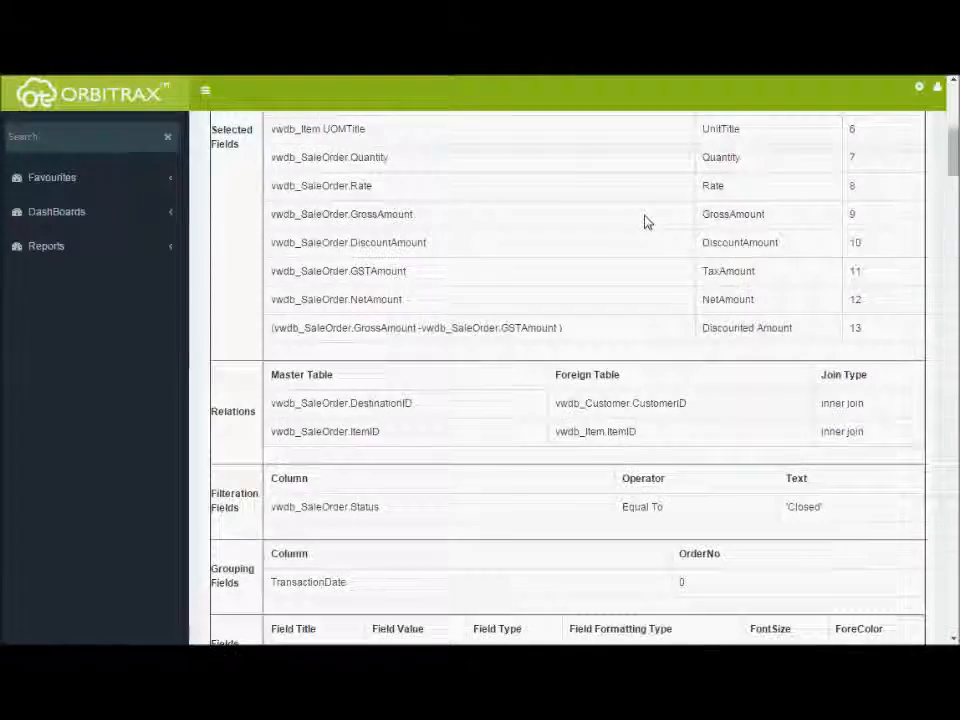
pyautogui.scroll(-3, 645, 222)
pyautogui.scroll(3, 645, 222)
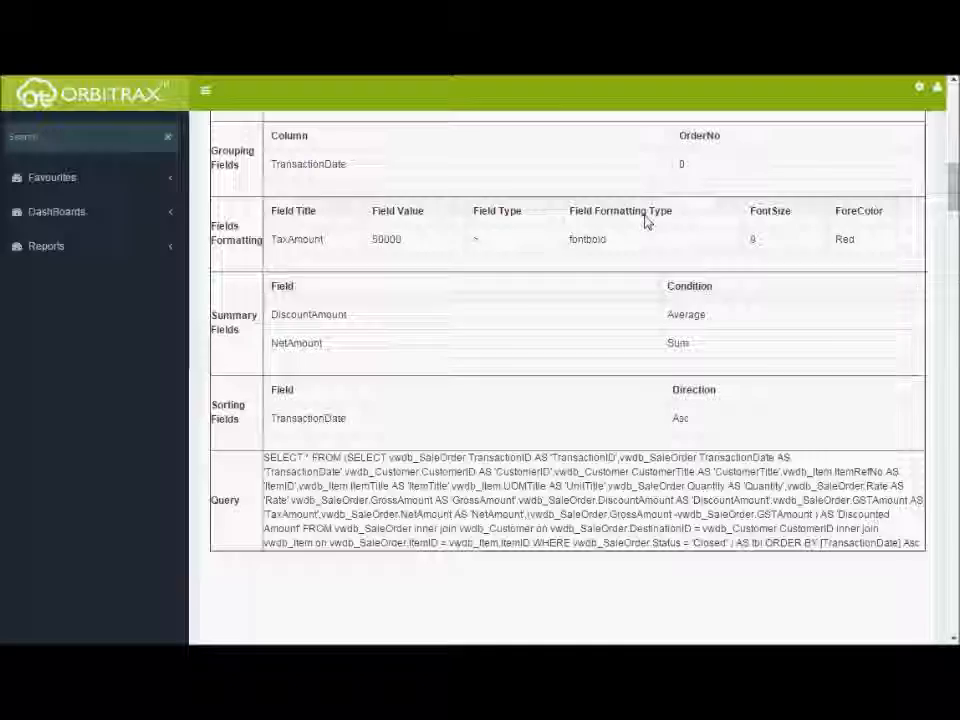
pyautogui.scroll(10, 645, 222)
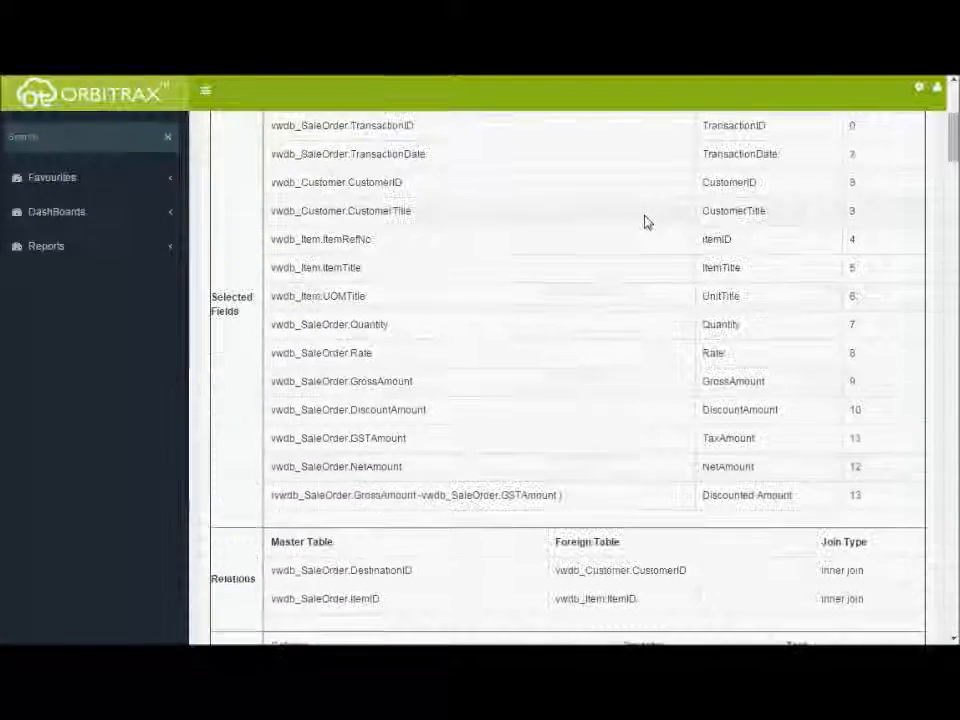
pyautogui.scroll(3, 645, 222)
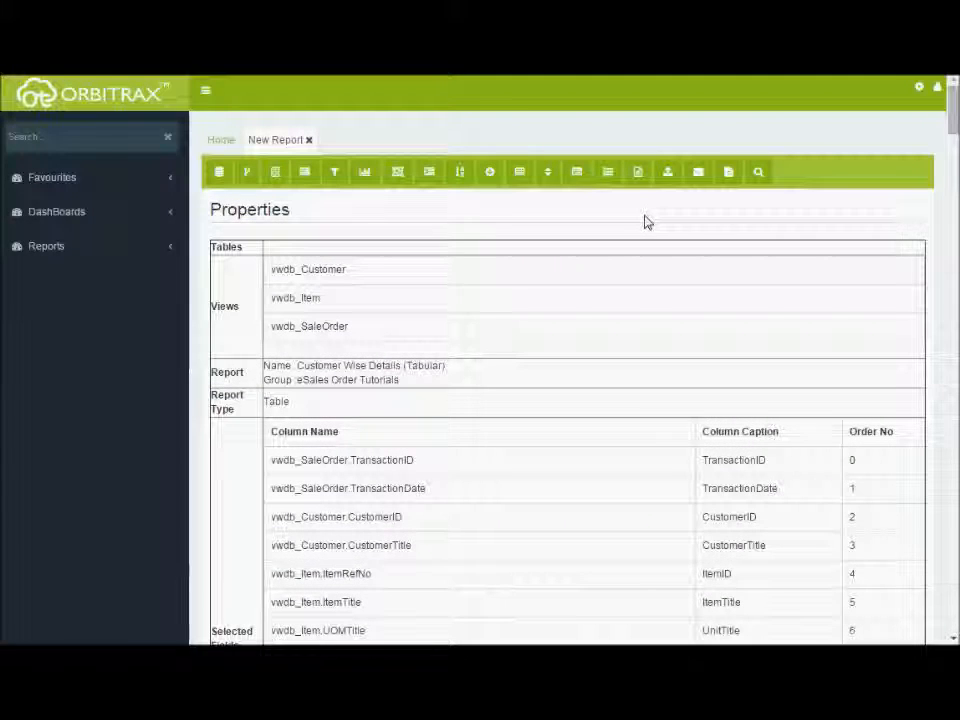
# - Preview the report with its default filter criteria, inspect the rows of the 7/2/2015 TransactionDate group and close the report
pyautogui.click(759, 172)
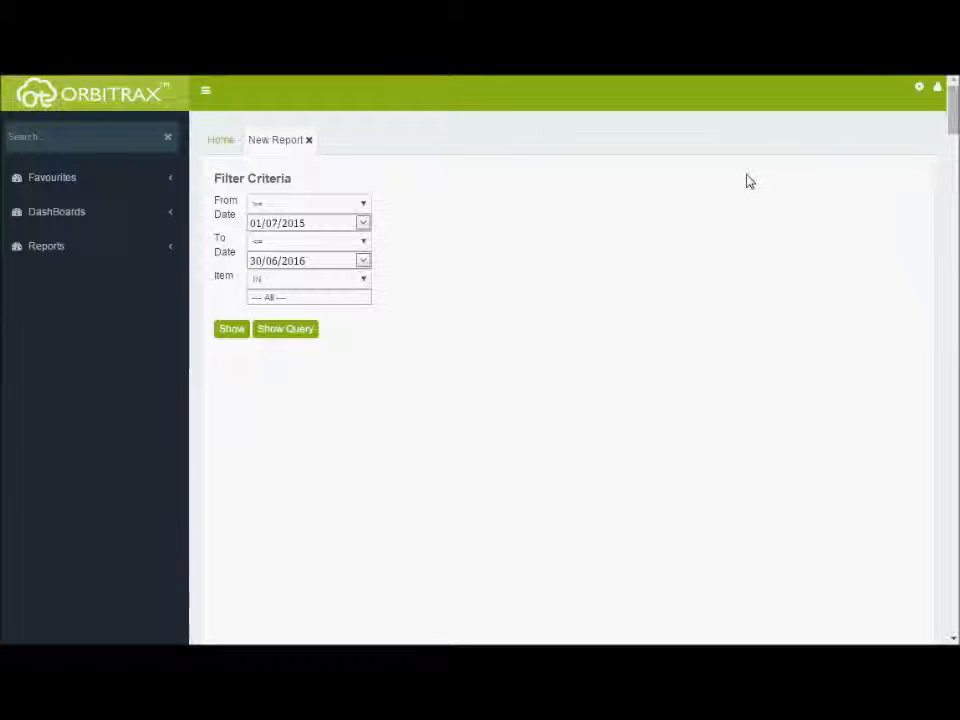
pyautogui.click(232, 331)
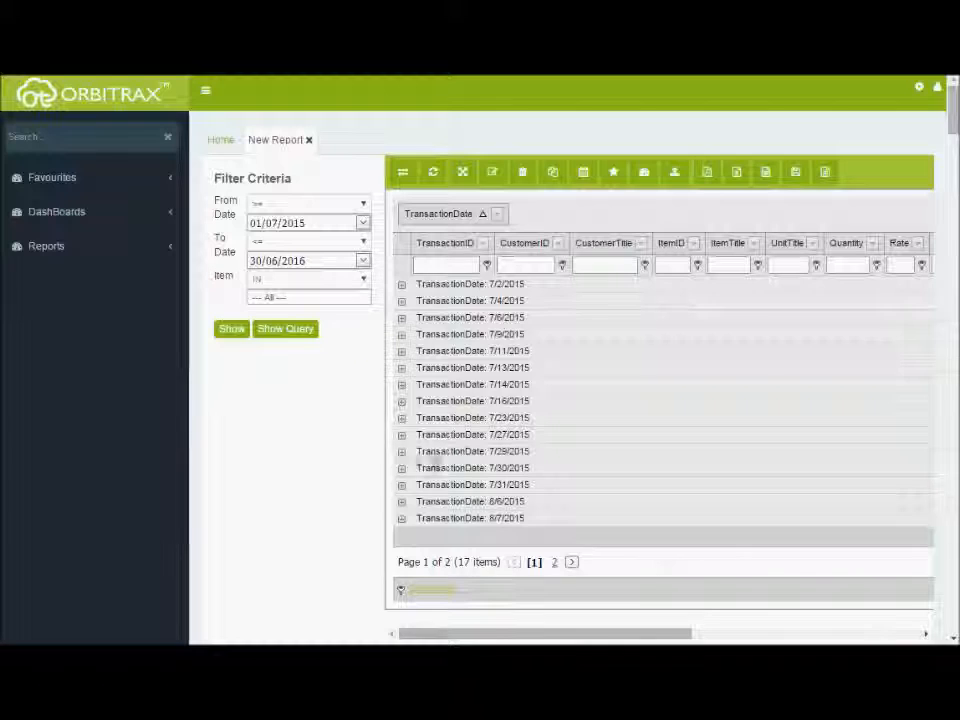
pyautogui.moveTo(545, 633); pyautogui.dragTo(671, 630)
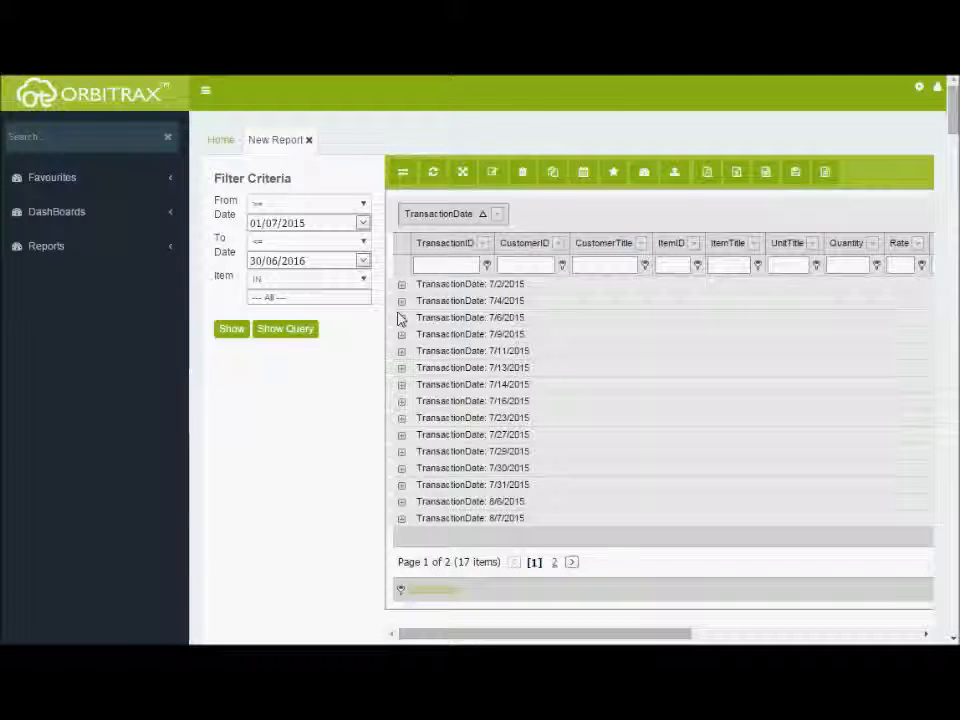
pyautogui.click(401, 284)
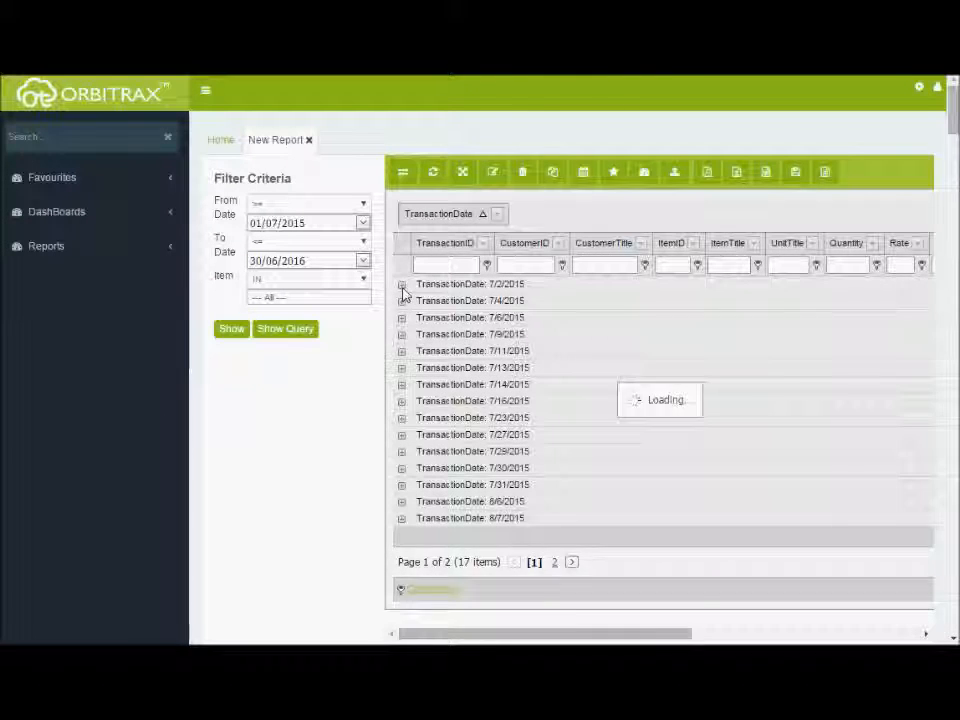
pyautogui.scroll(-2, 521, 606)
pyautogui.moveTo(521, 606)
pyautogui.mouseDown()
pyautogui.moveTo(774, 579)
pyautogui.moveTo(520, 584)
pyautogui.mouseUp()
pyautogui.scroll(2, 315, 537)
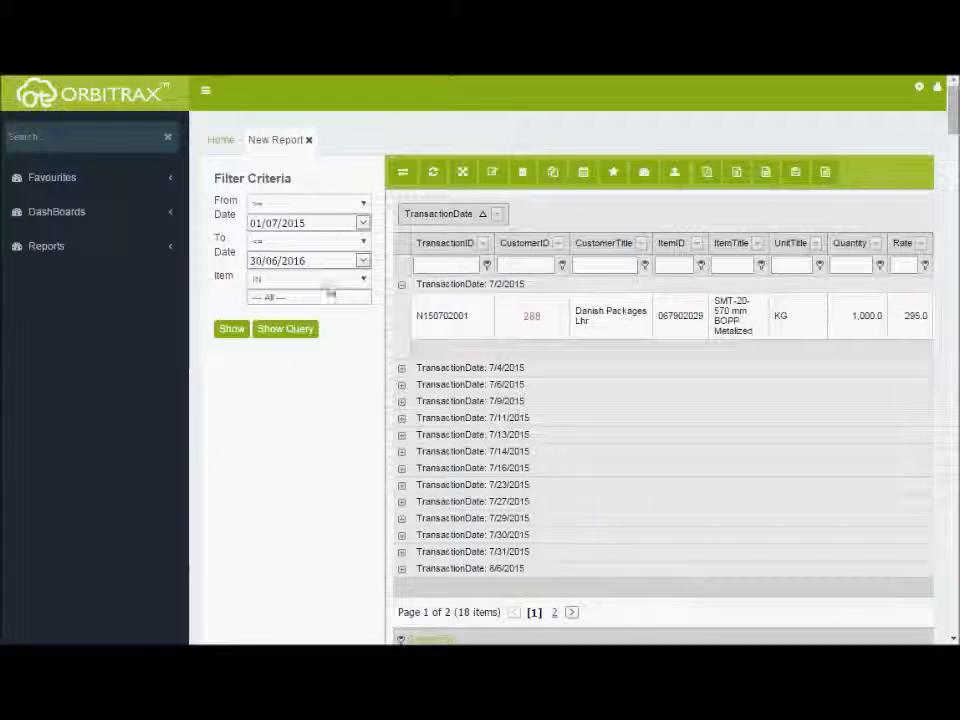
pyautogui.click(308, 141)
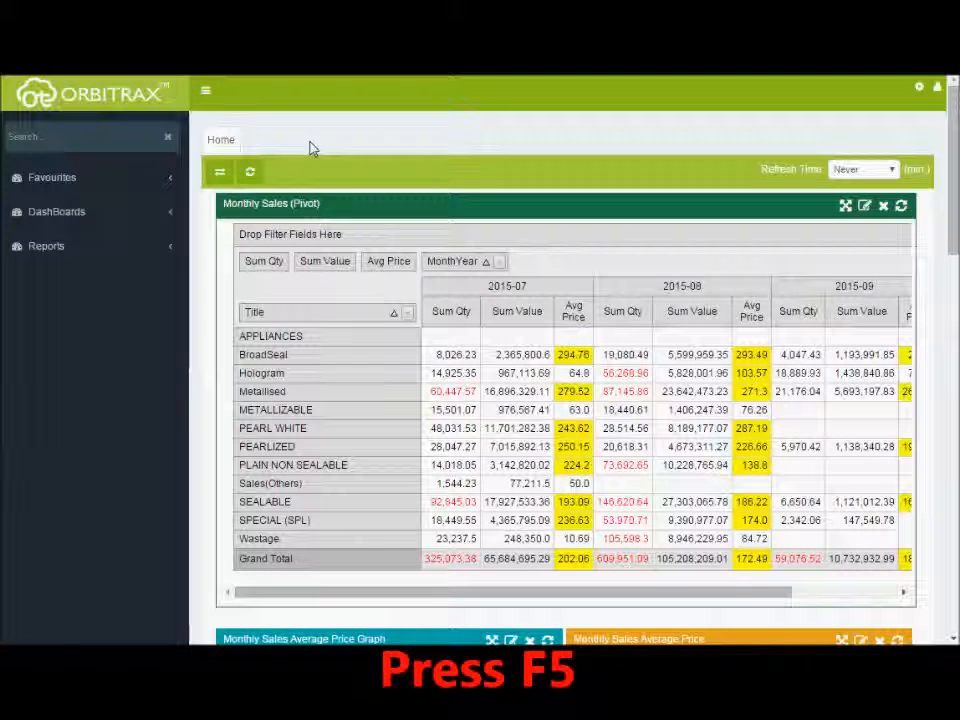
# - Refresh the page and open the Customer Wise Details (Tabular) report from the eSales Order Tutorials reports
pyautogui.press('F5')
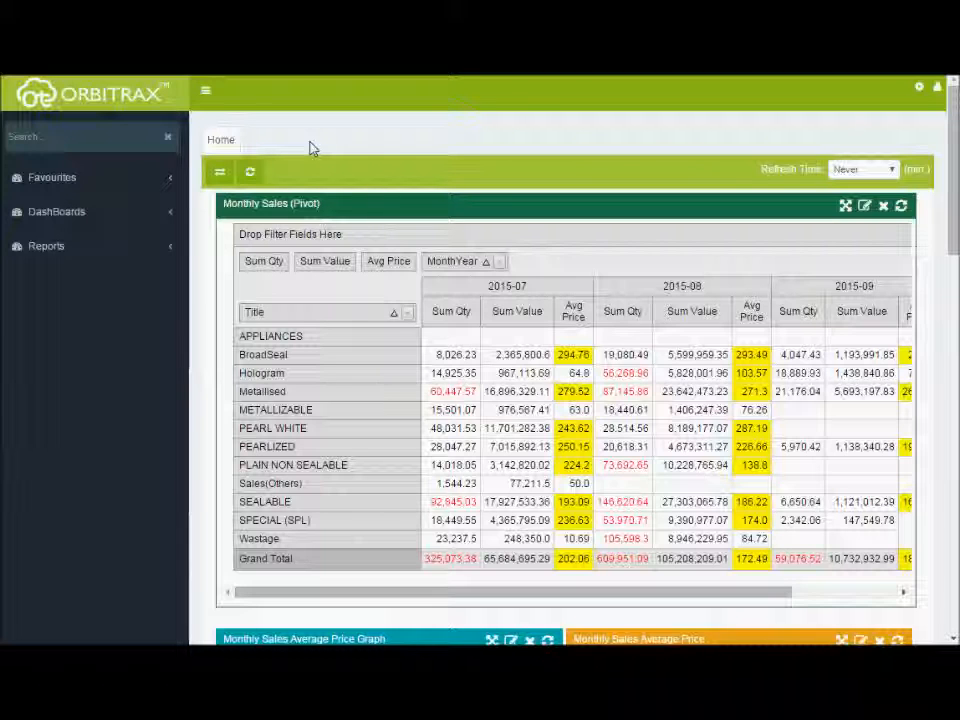
pyautogui.click(177, 252)
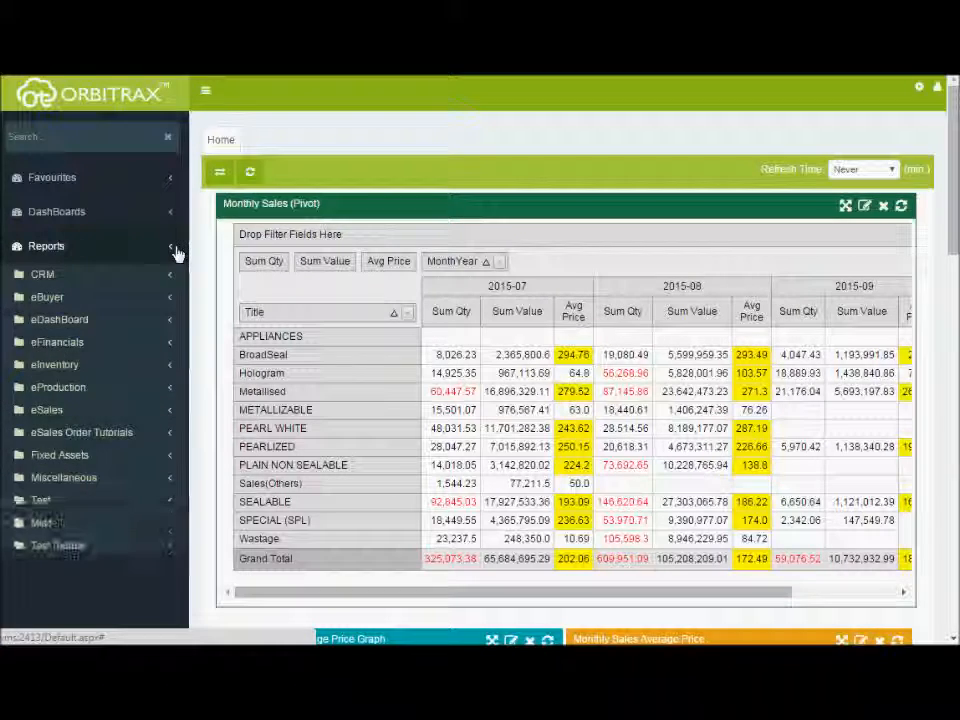
pyautogui.click(133, 434)
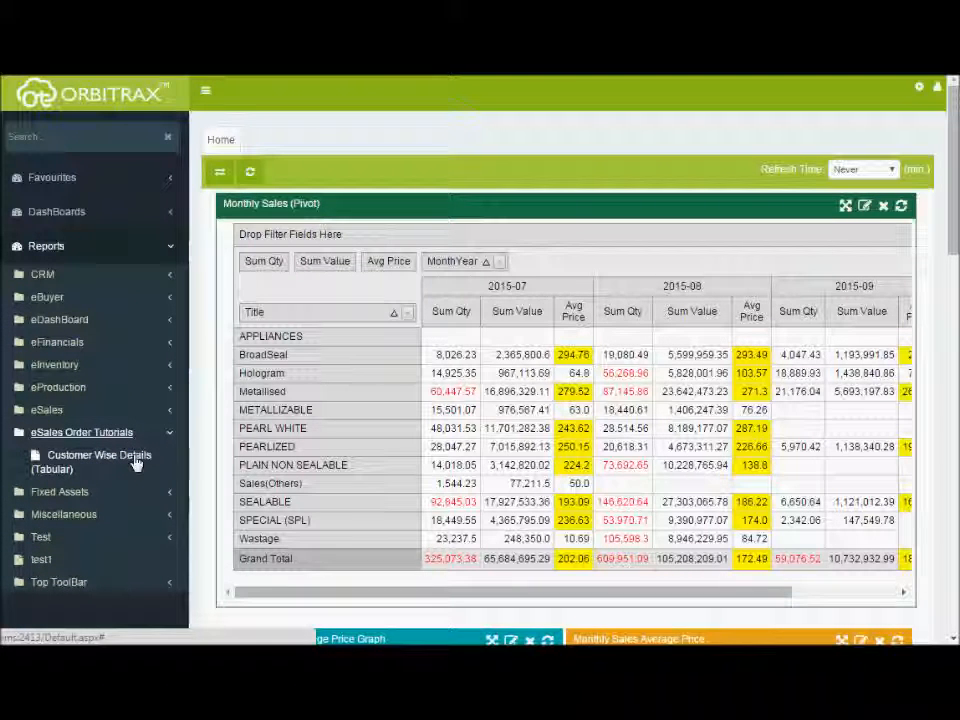
pyautogui.click(137, 463)
pyautogui.click(122, 433)
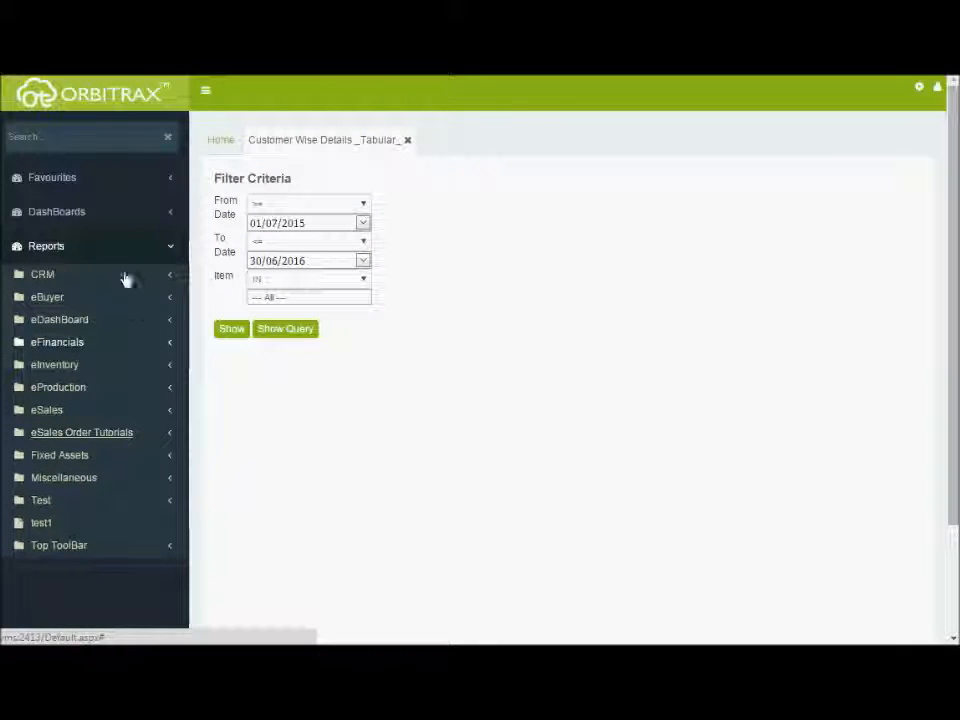
pyautogui.click(123, 252)
# - Set the report's From Date to 02/07/2015 and To Date to 07/06/2016 and show the results
pyautogui.click(233, 332)
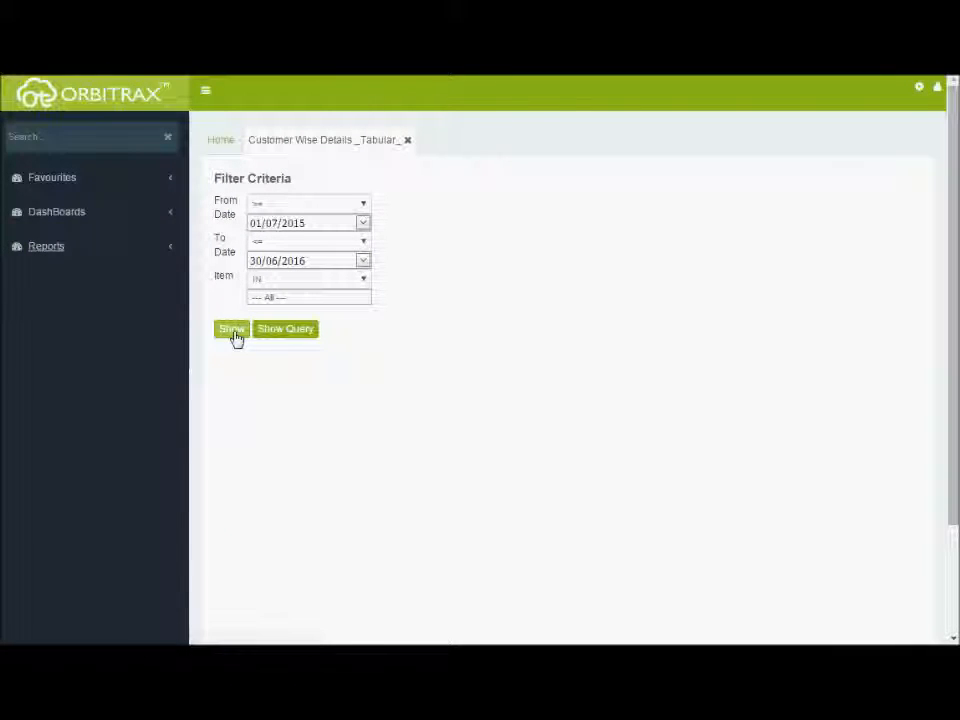
pyautogui.click(362, 223)
pyautogui.click(381, 283)
pyautogui.click(362, 260)
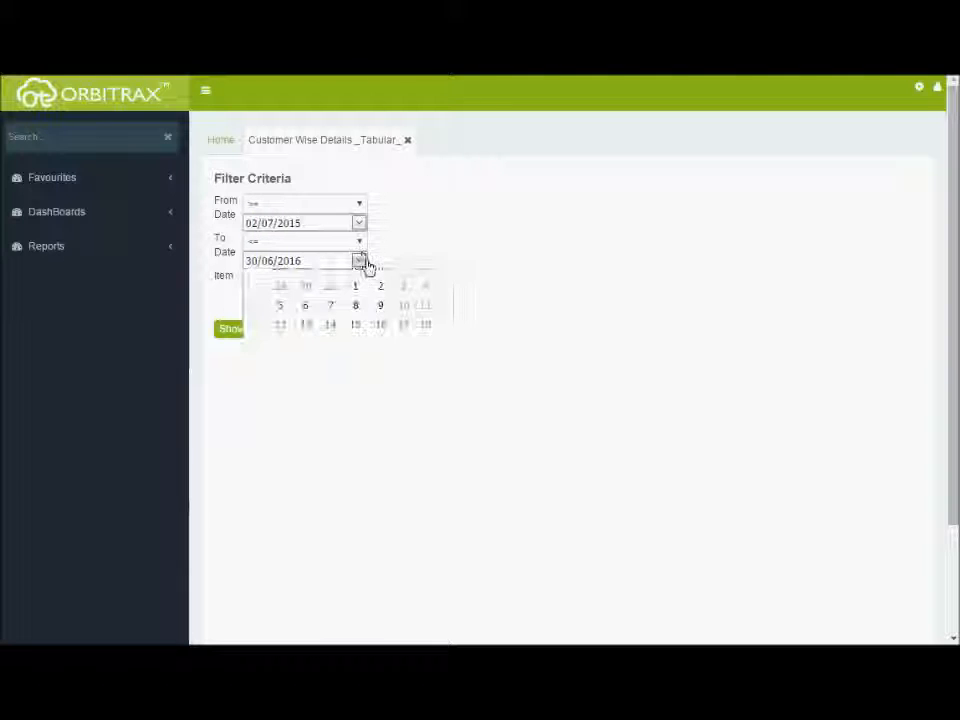
pyautogui.click(331, 342)
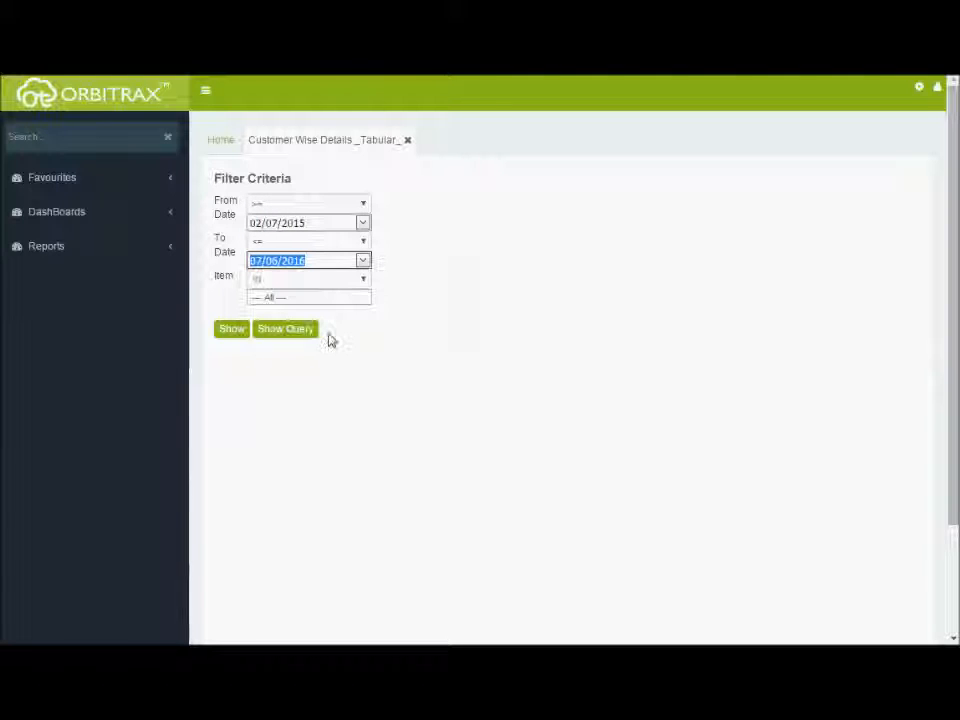
pyautogui.click(245, 329)
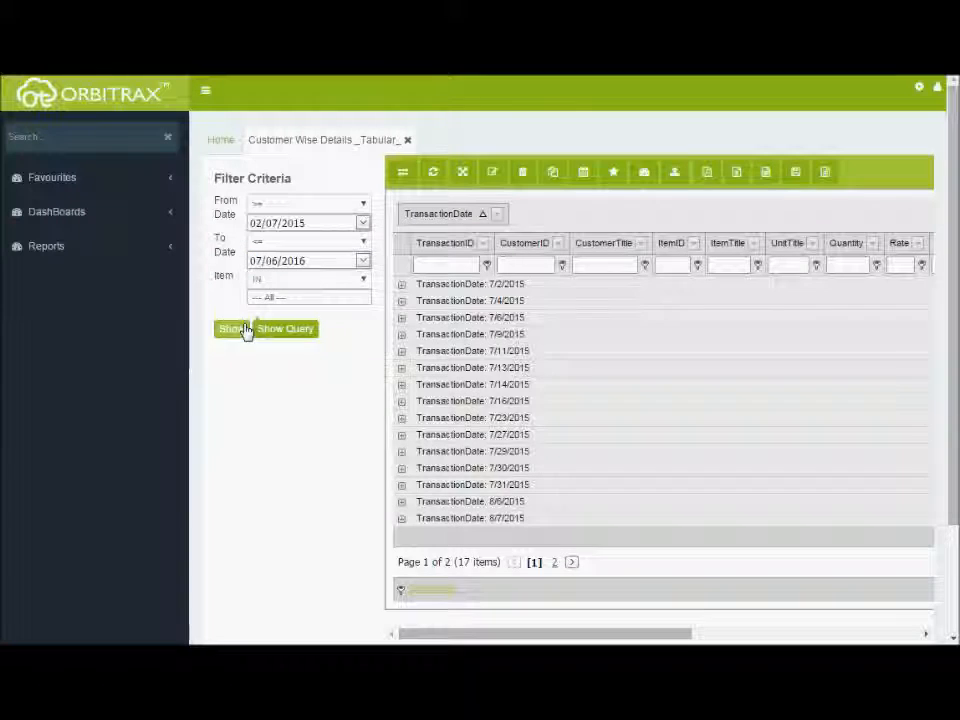
# - Hide the filter criteria and expand the 7/2/2015 TransactionDate group to view its rows
pyautogui.click(406, 183)
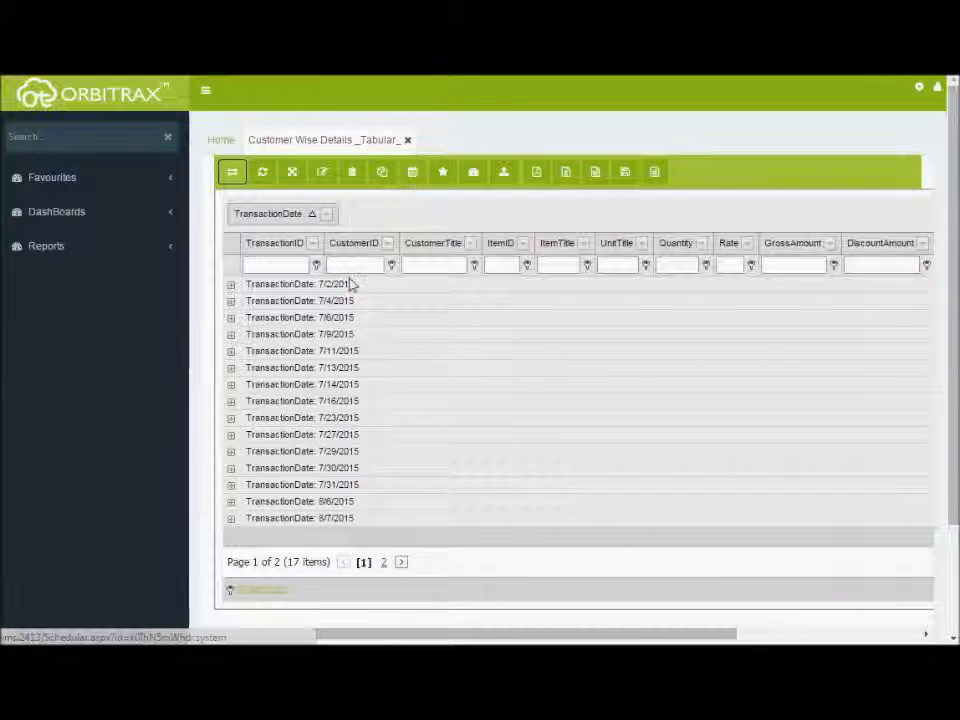
pyautogui.click(231, 285)
pyautogui.scroll(-1, 275, 478)
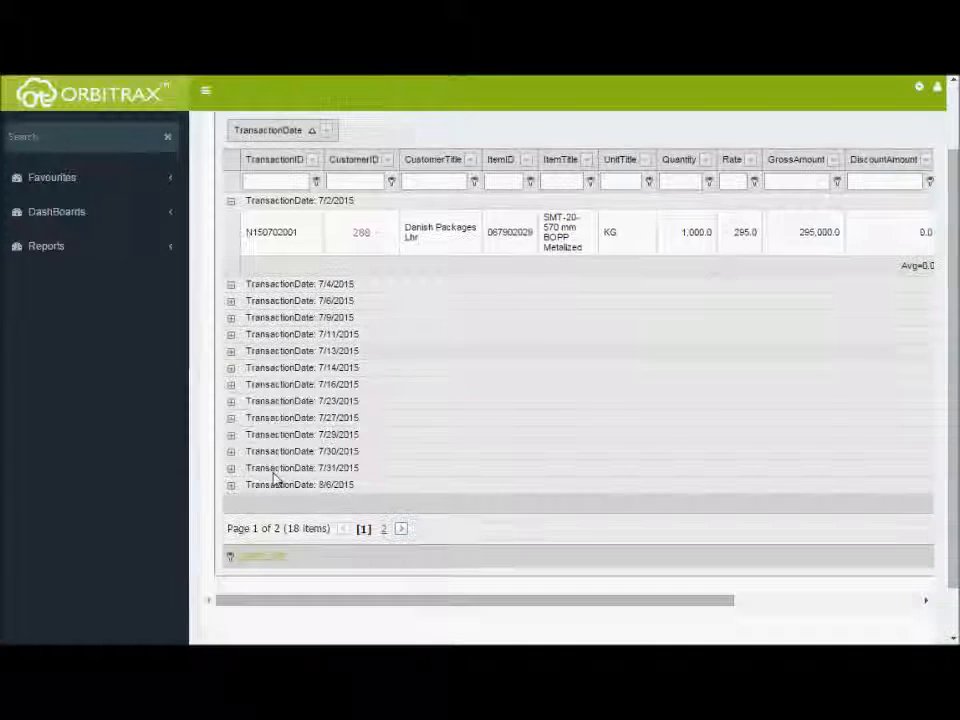
pyautogui.moveTo(286, 600); pyautogui.dragTo(268, 584)
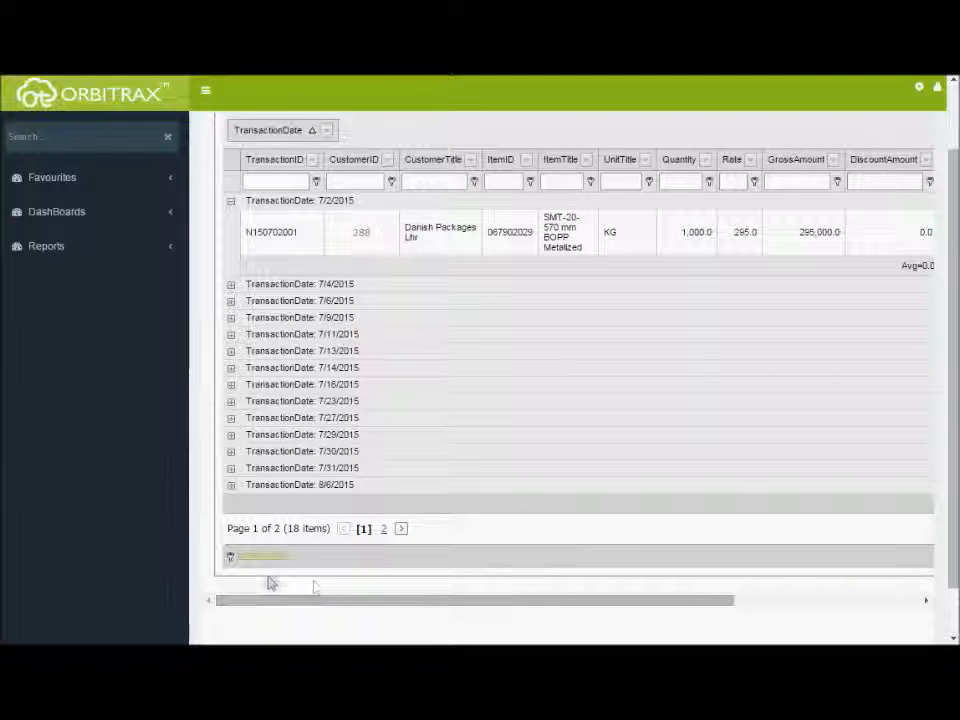
# - Open the Account Opening Form linked to the CustomerID in the 7/2/2015 group, read through it and close it
pyautogui.click(361, 235)
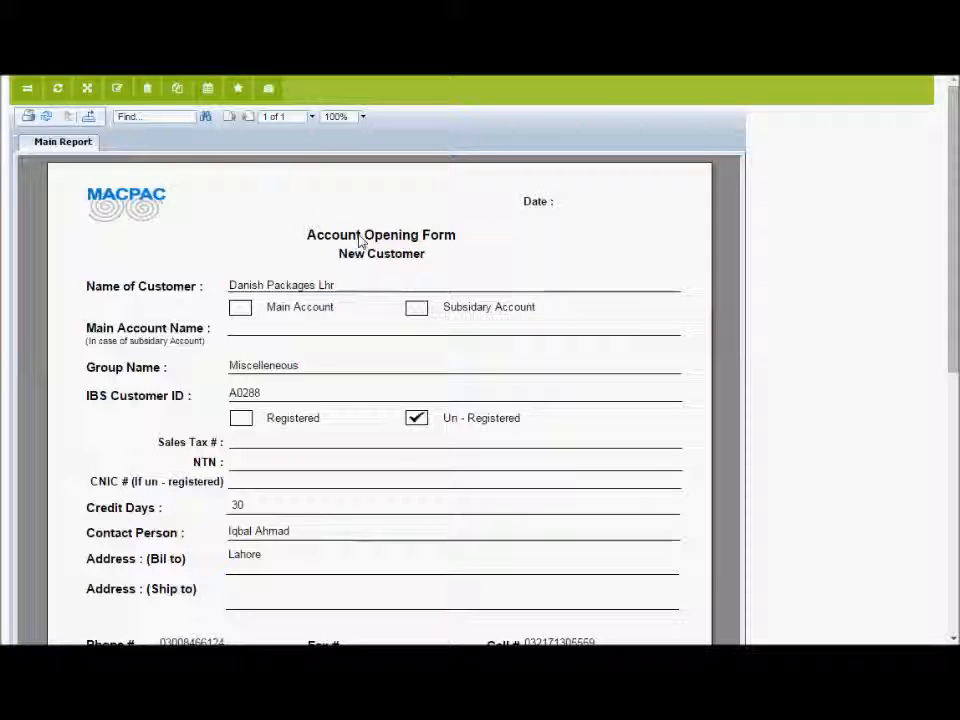
pyautogui.scroll(-5, 361, 240)
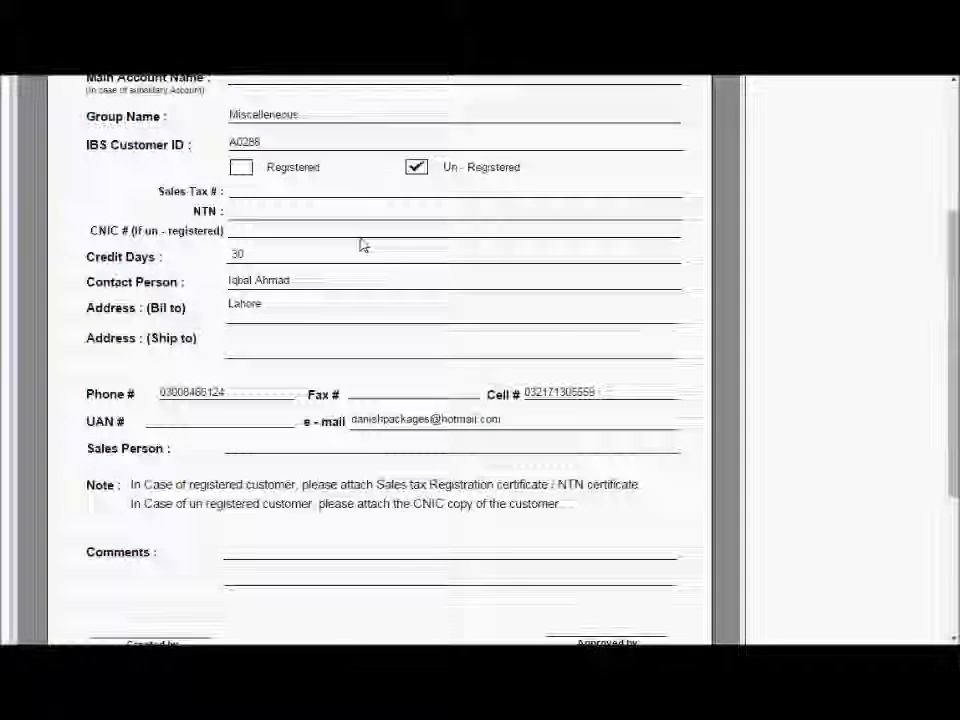
pyautogui.scroll(5, 361, 244)
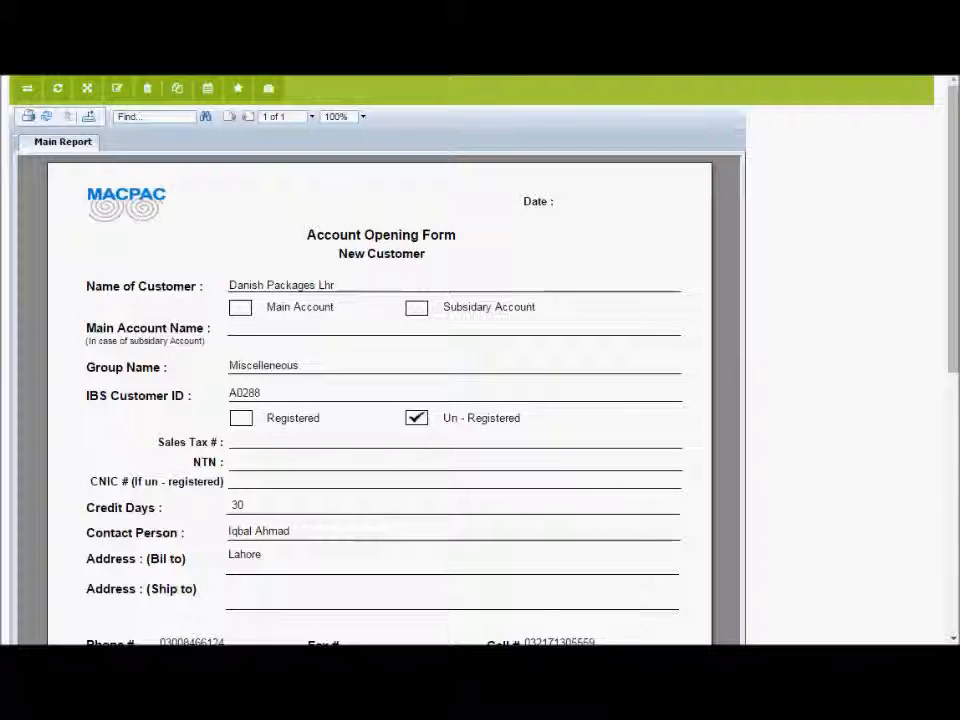
pyautogui.hotkey('ctrl', 'w')
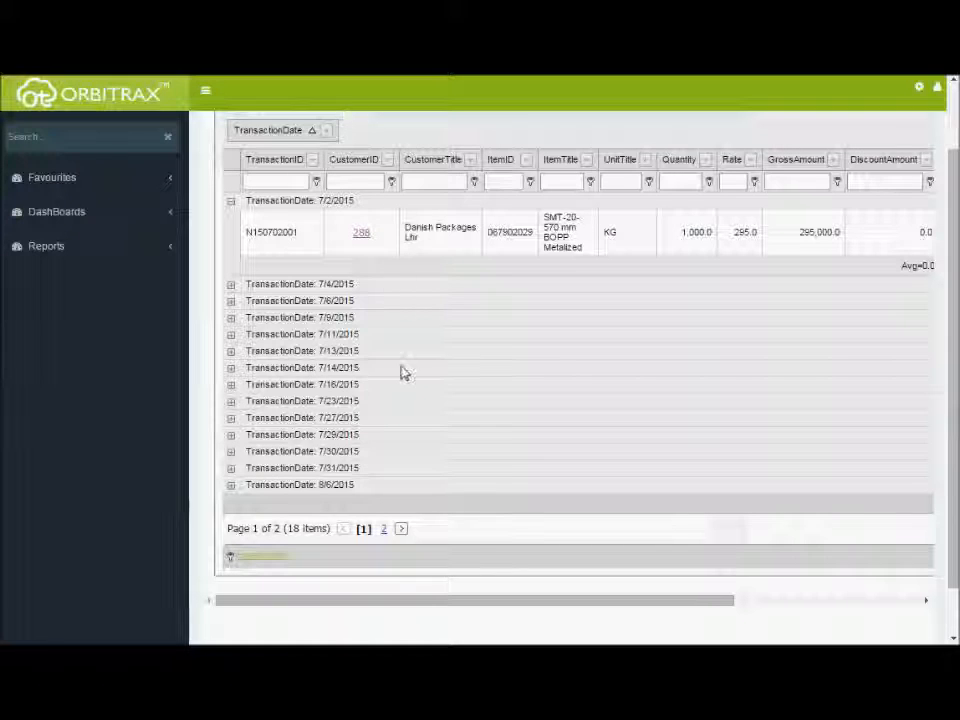
# - Examine the remaining columns of the 7/2/2015 group through Discounted Amount, and collapse the group
pyautogui.moveTo(430, 602); pyautogui.dragTo(647, 632)
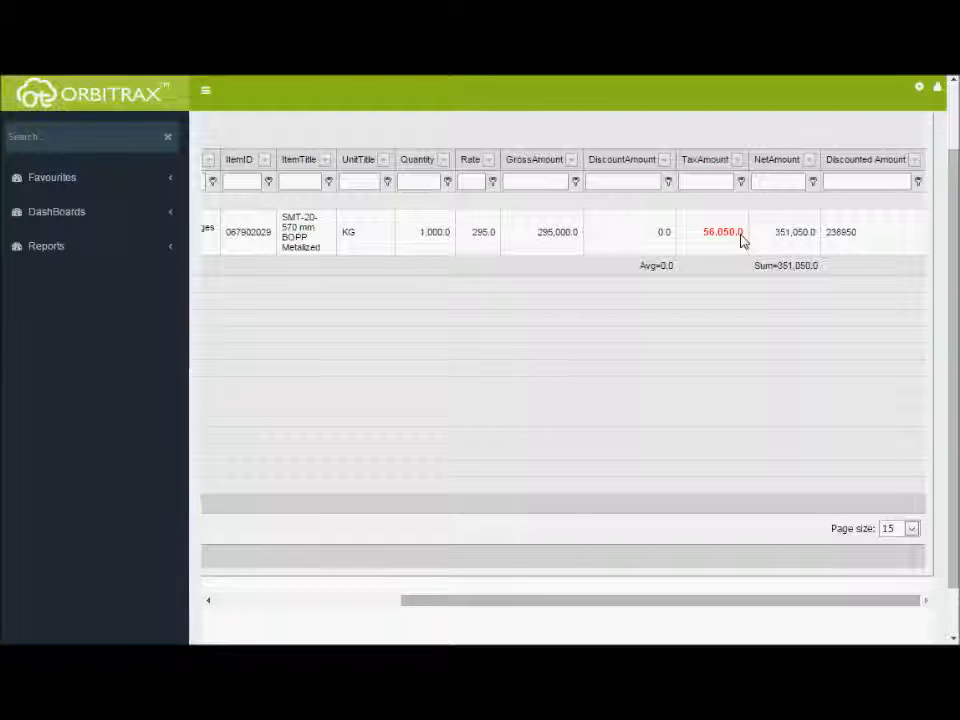
pyautogui.moveTo(743, 600); pyautogui.dragTo(531, 619)
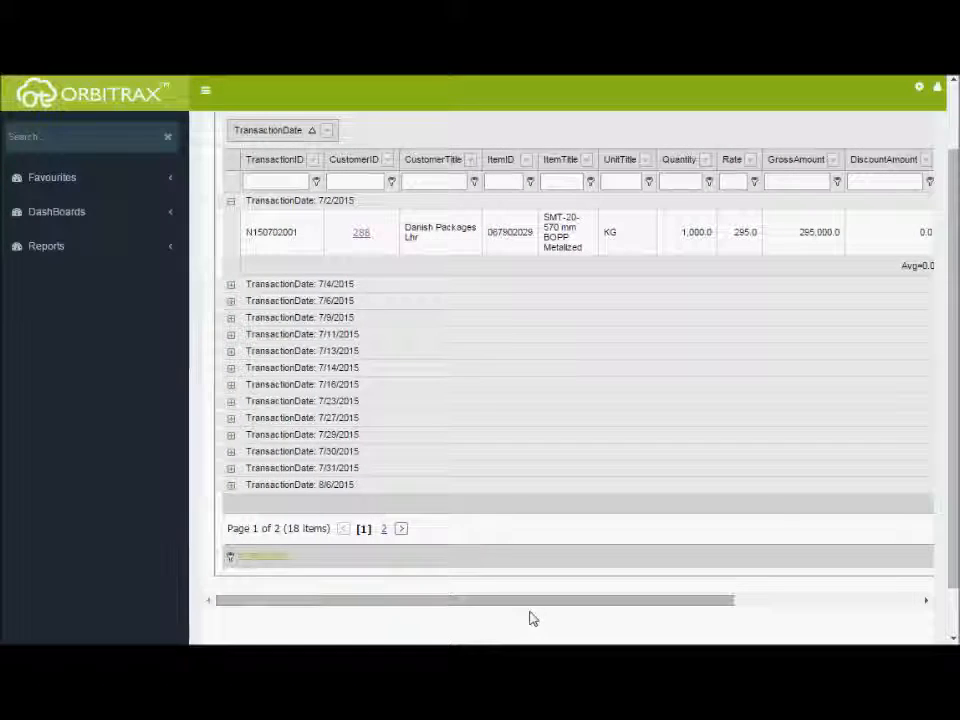
pyautogui.click(231, 201)
pyautogui.scroll(1, 270, 321)
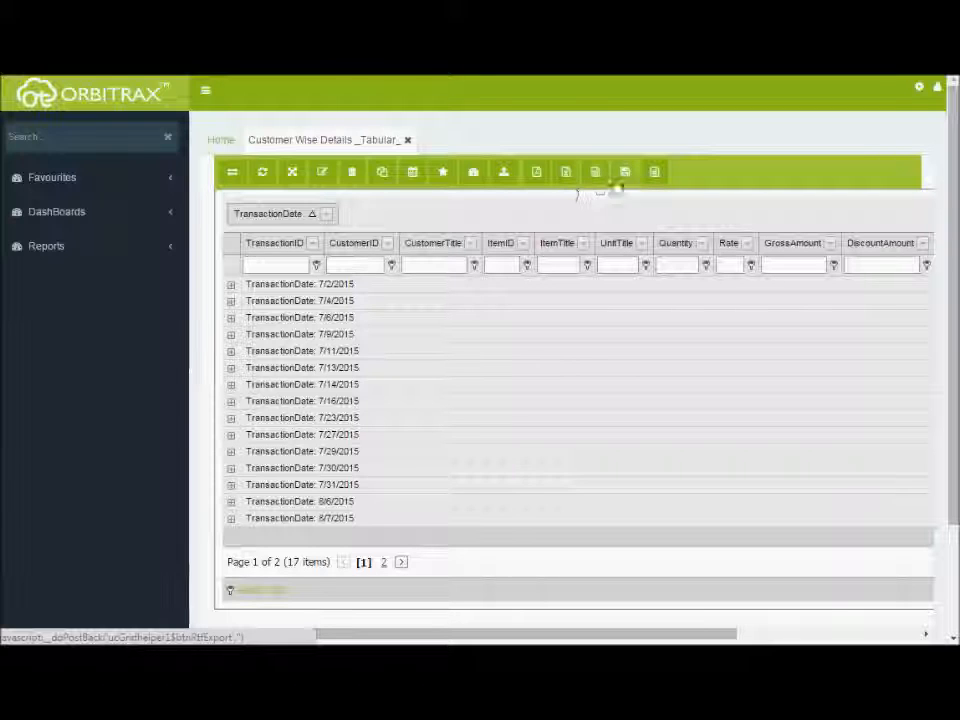
# - Export the report to PDF, open Customer Wise Details (Tabular).pdf to inspect its columns enlarged, and return to the report
pyautogui.click(535, 187)
pyautogui.click(119, 628)
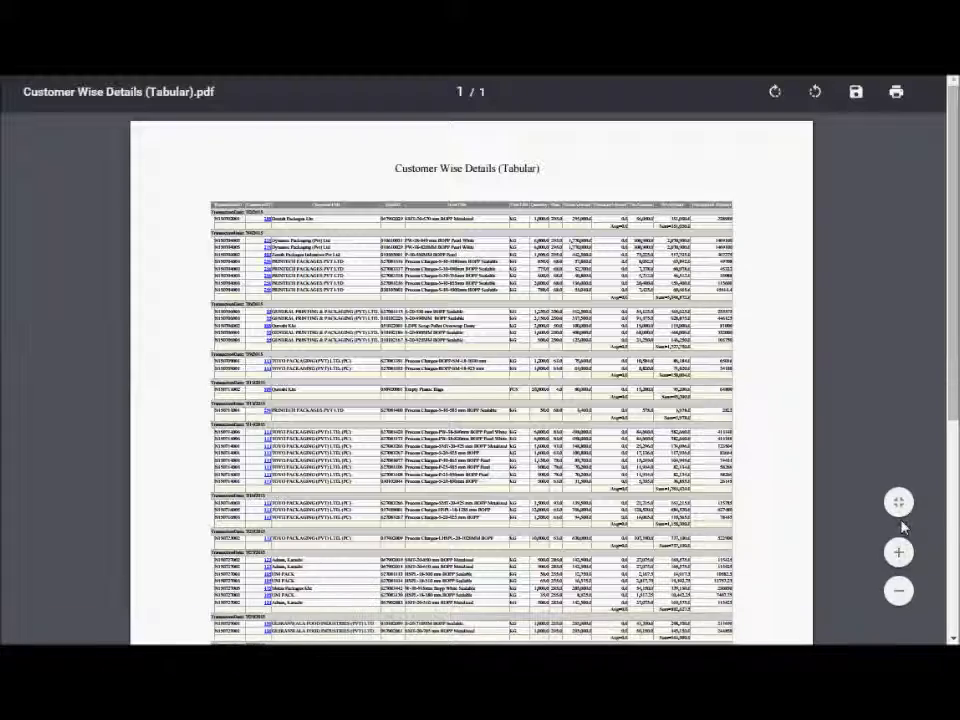
pyautogui.click(898, 552)
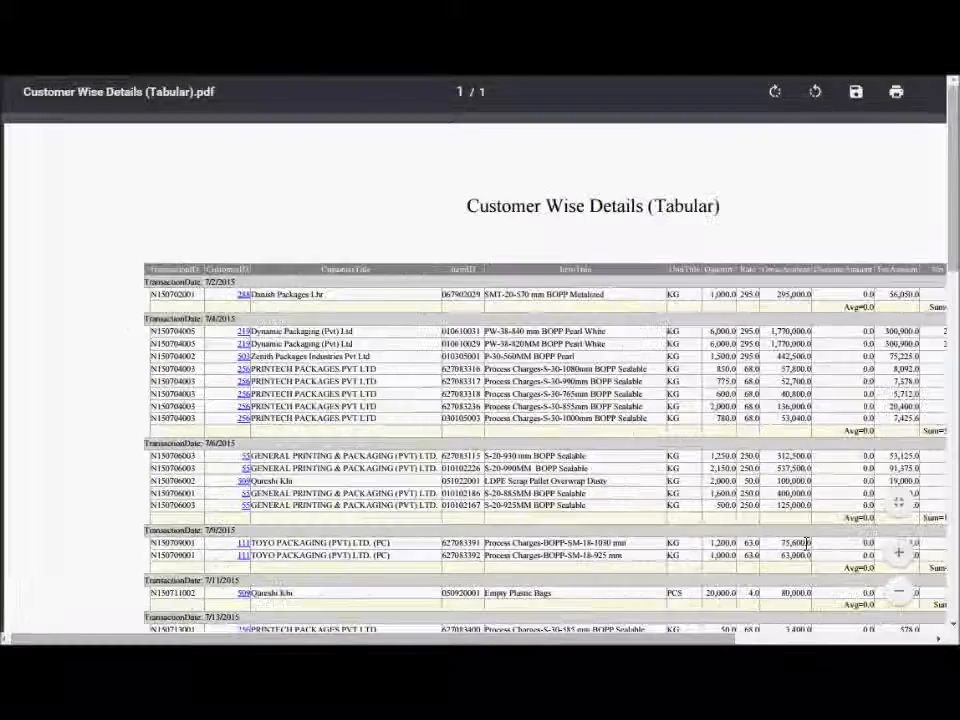
pyautogui.moveTo(765, 543); pyautogui.dragTo(687, 543)
pyautogui.moveTo(704, 638); pyautogui.dragTo(797, 630)
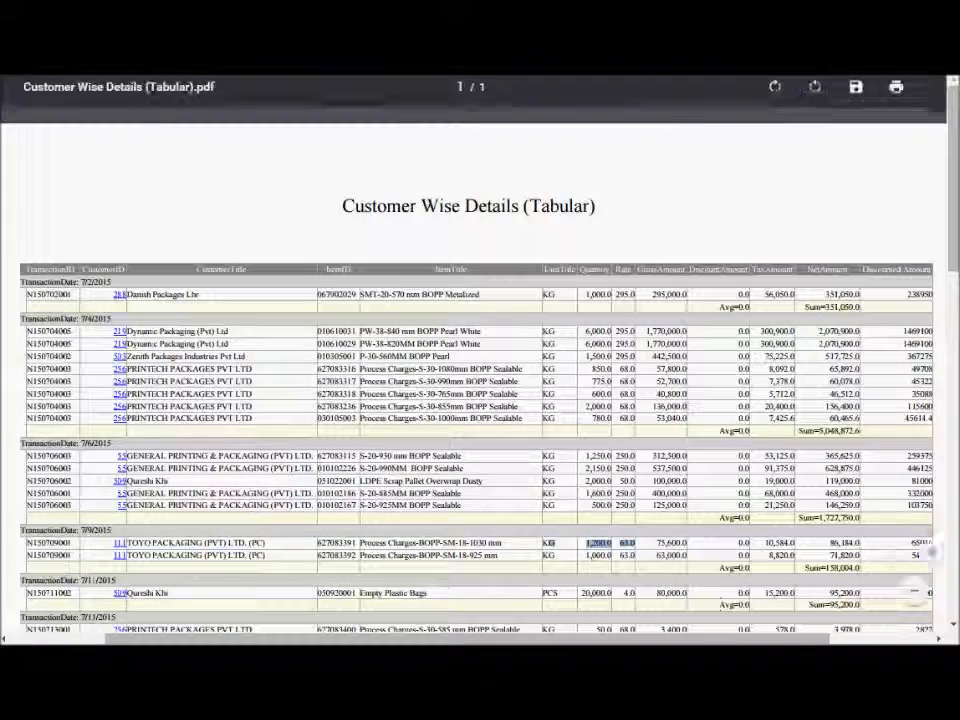
pyautogui.click(336, 66)
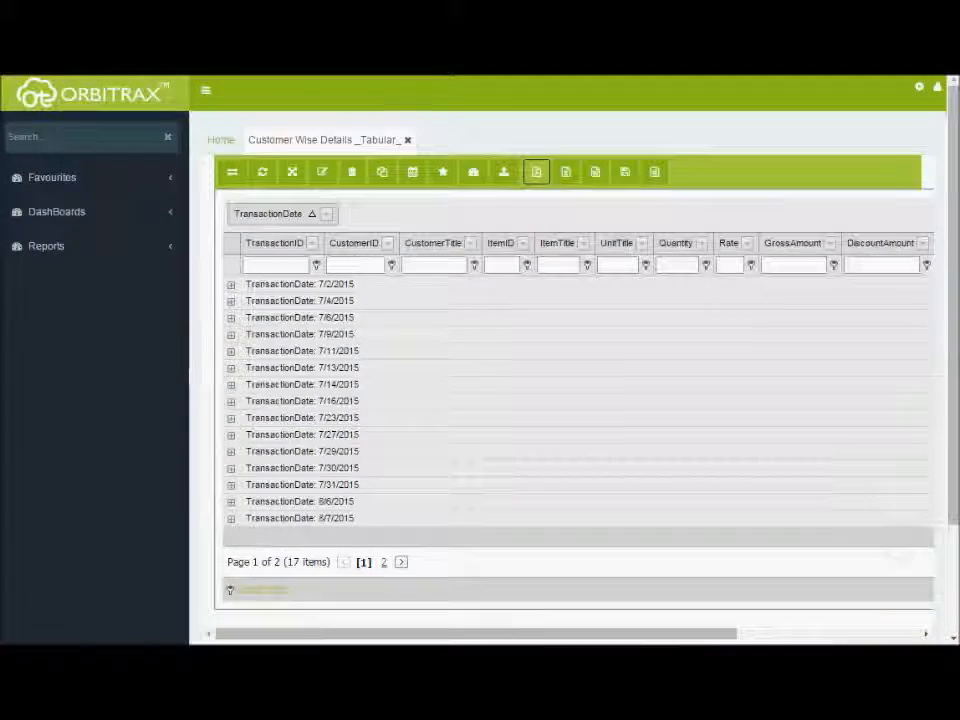
# - Close the Customer Wise Details (Tabular) report and log out of the account
pyautogui.click(408, 141)
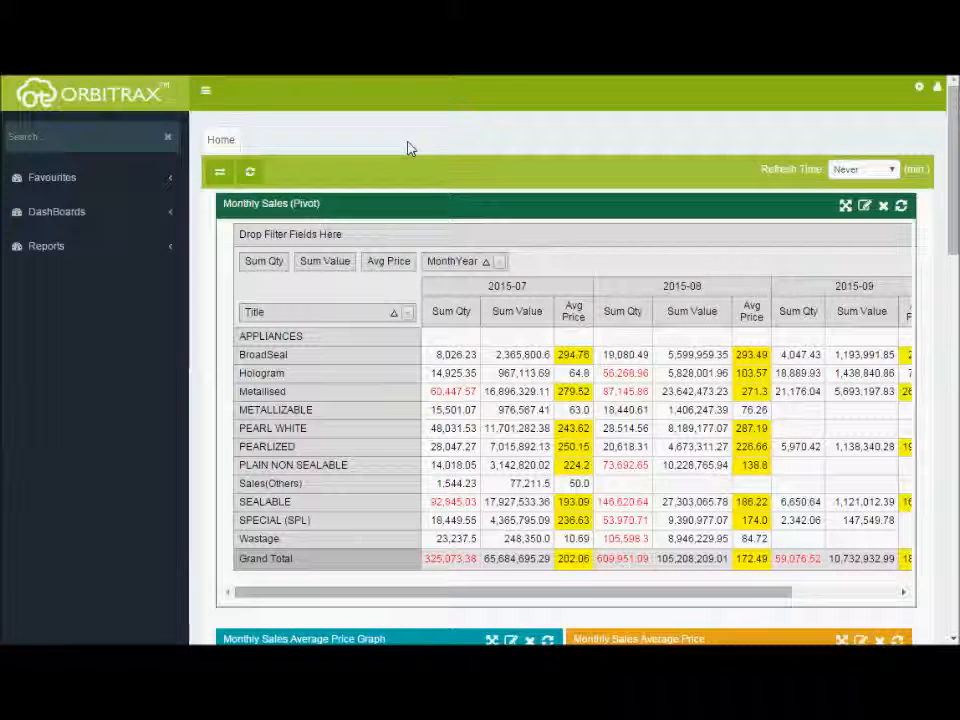
pyautogui.click(937, 89)
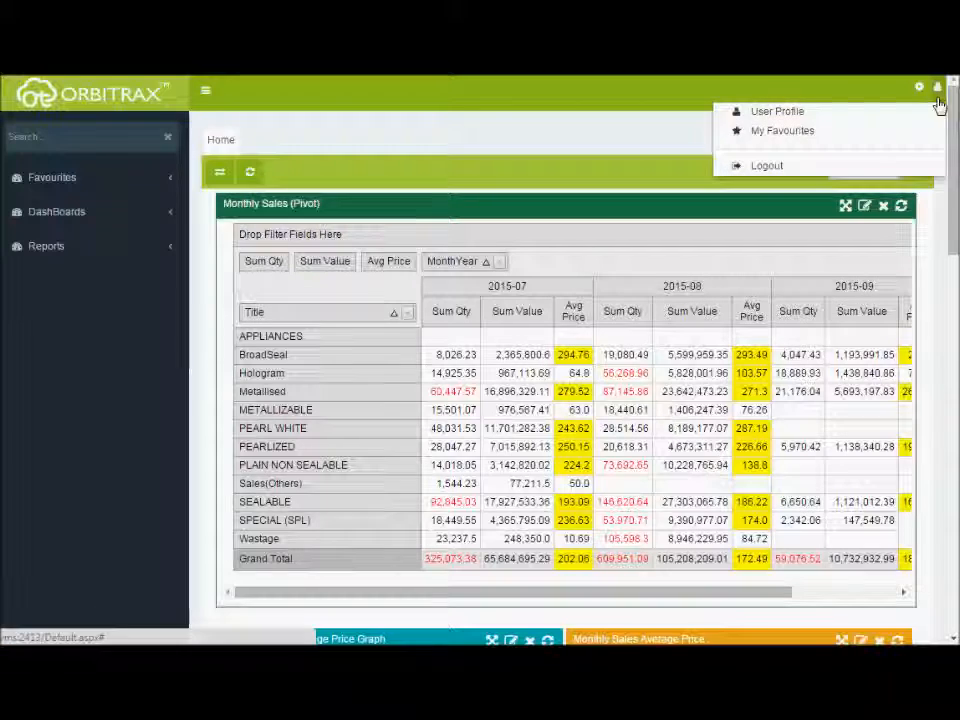
pyautogui.click(890, 170)
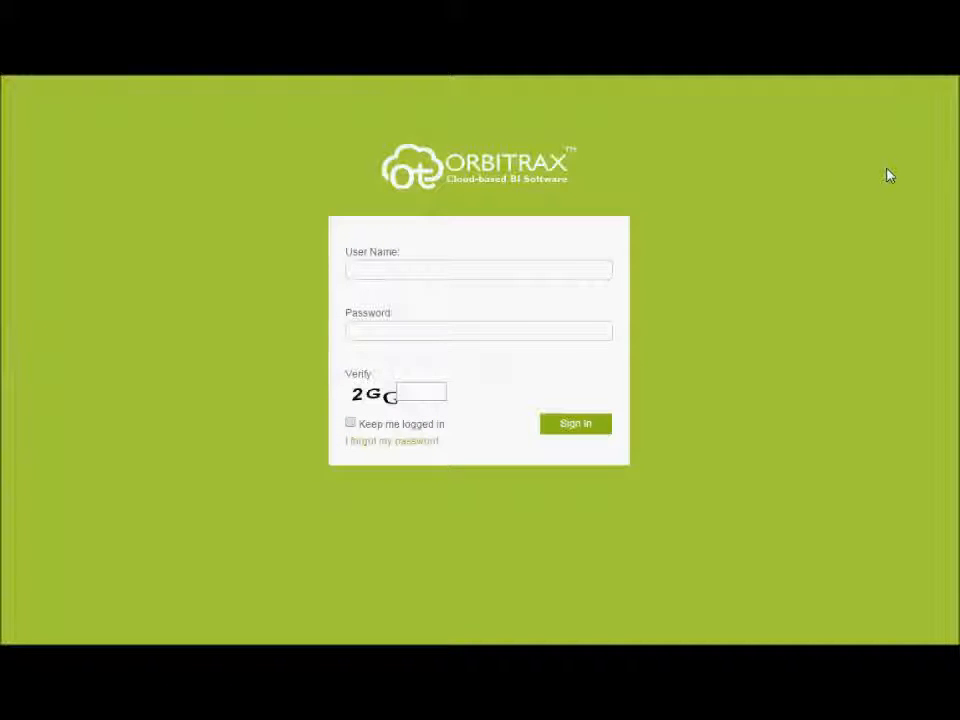